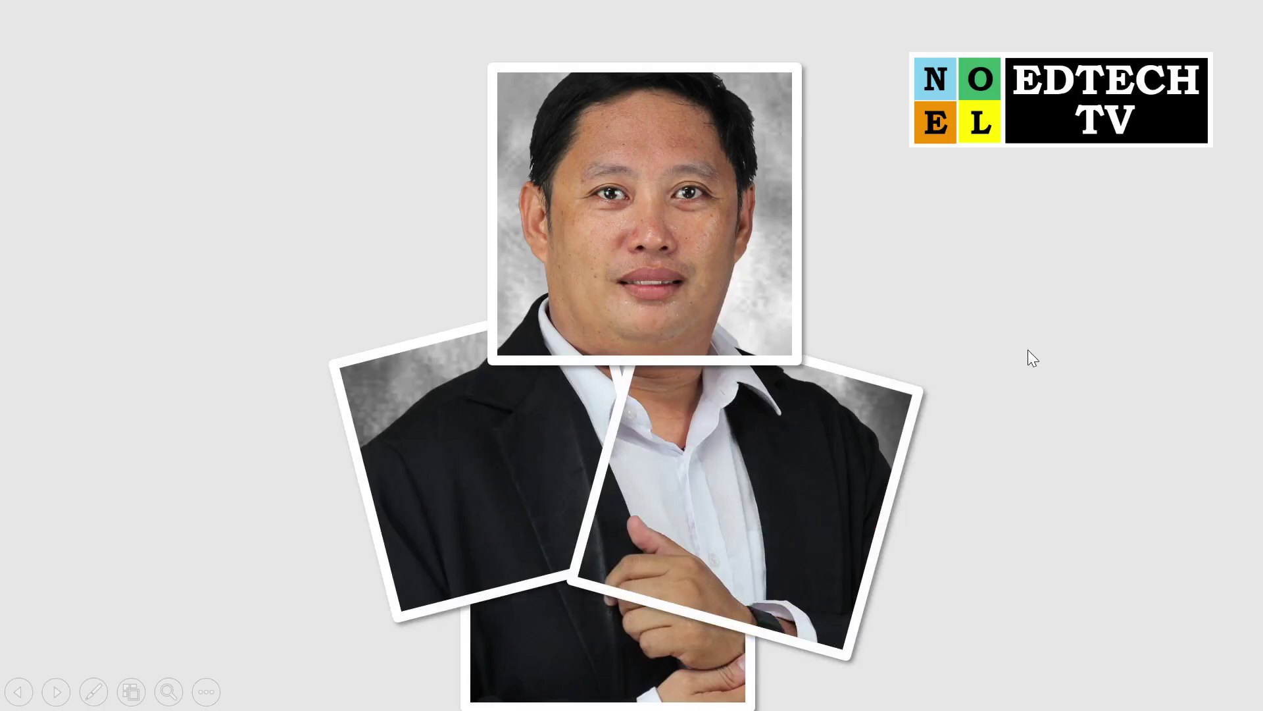
# Advance the slide show from the tilted collage through the hexagon photo-tile slides
pyautogui.click(1028, 350)
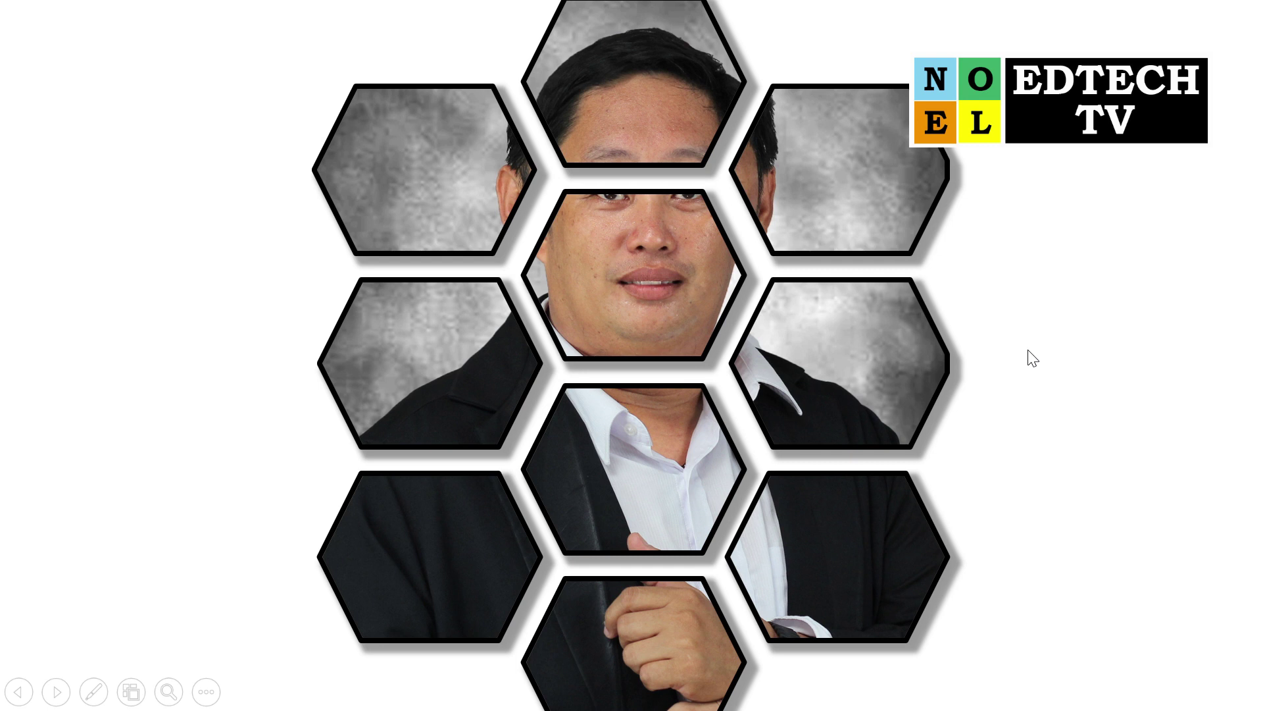
pyautogui.click(1032, 357)
pyautogui.press('Right')
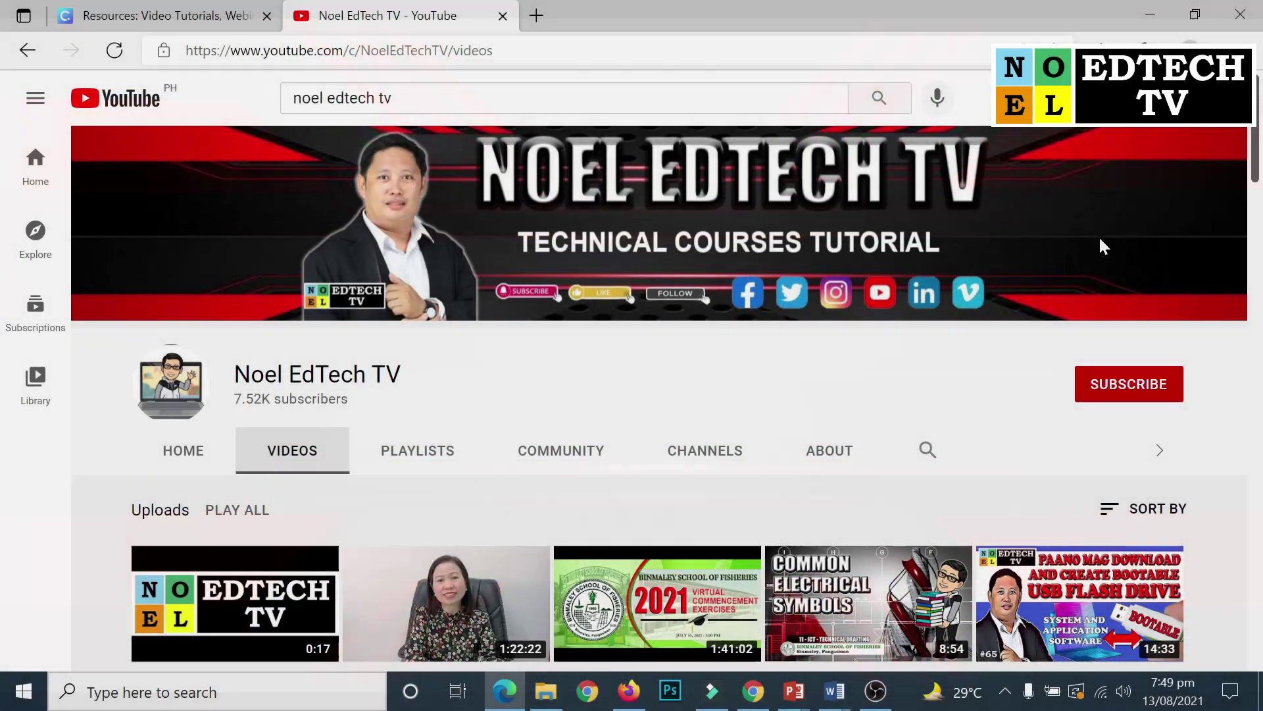
pyautogui.scroll(-5, 1103, 242)
pyautogui.scroll(-2, 1104, 263)
pyautogui.scroll(-2, 1103, 270)
pyautogui.scroll(-3, 1103, 277)
pyautogui.scroll(-2, 1103, 283)
pyautogui.scroll(-4, 1103, 290)
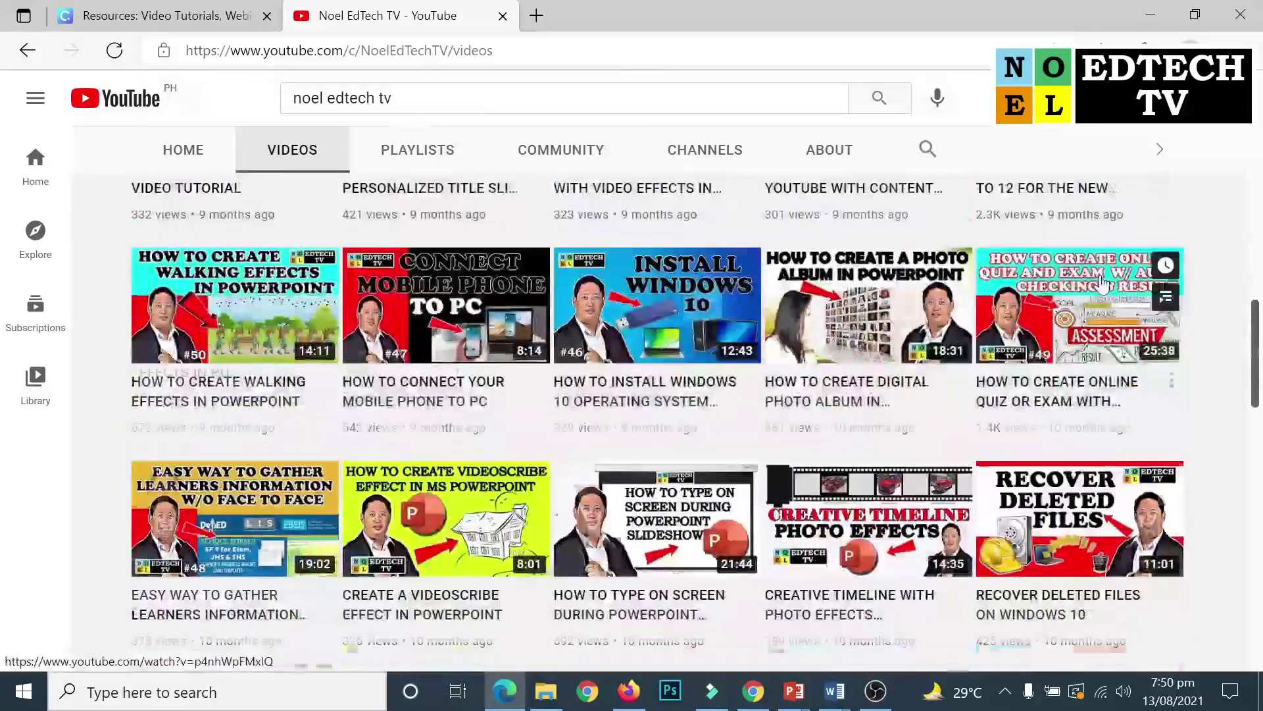
pyautogui.scroll(-5, 1100, 322)
pyautogui.scroll(-2, 1098, 346)
pyautogui.scroll(-3, 1102, 348)
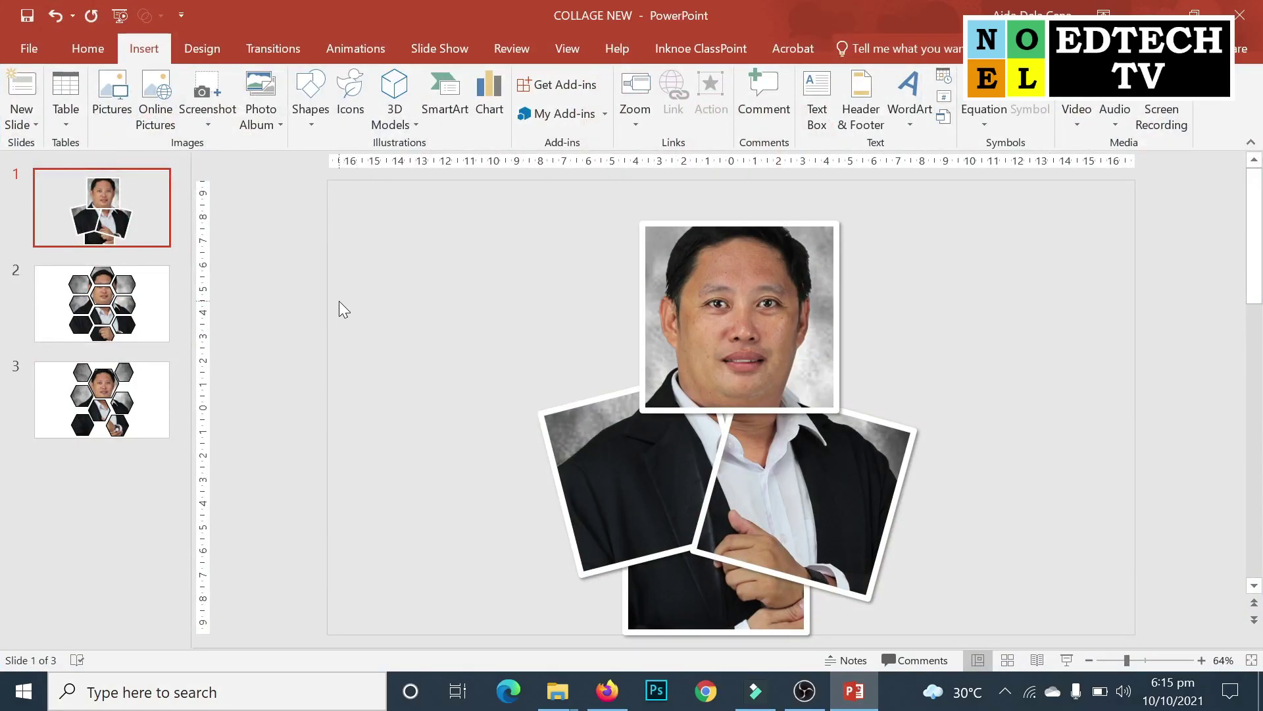
# Review slides 2 and 3, then add a new Blank layout slide
pyautogui.click(148, 304)
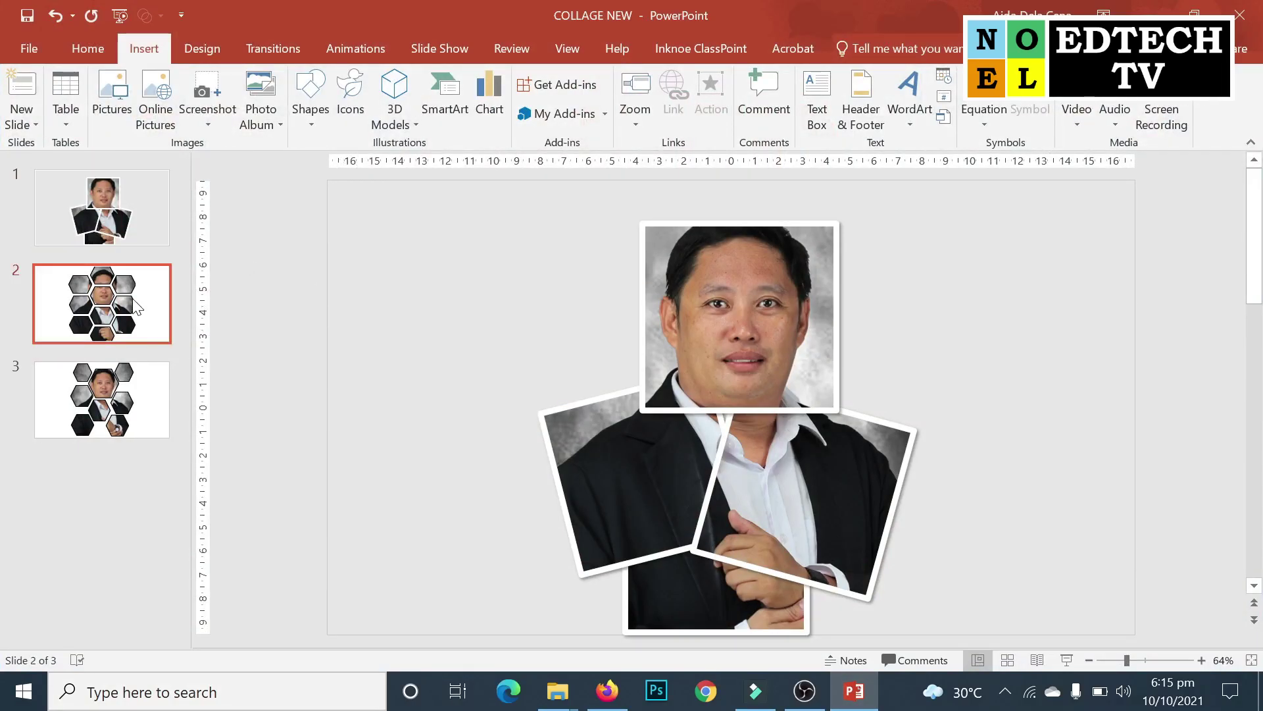
pyautogui.click(147, 398)
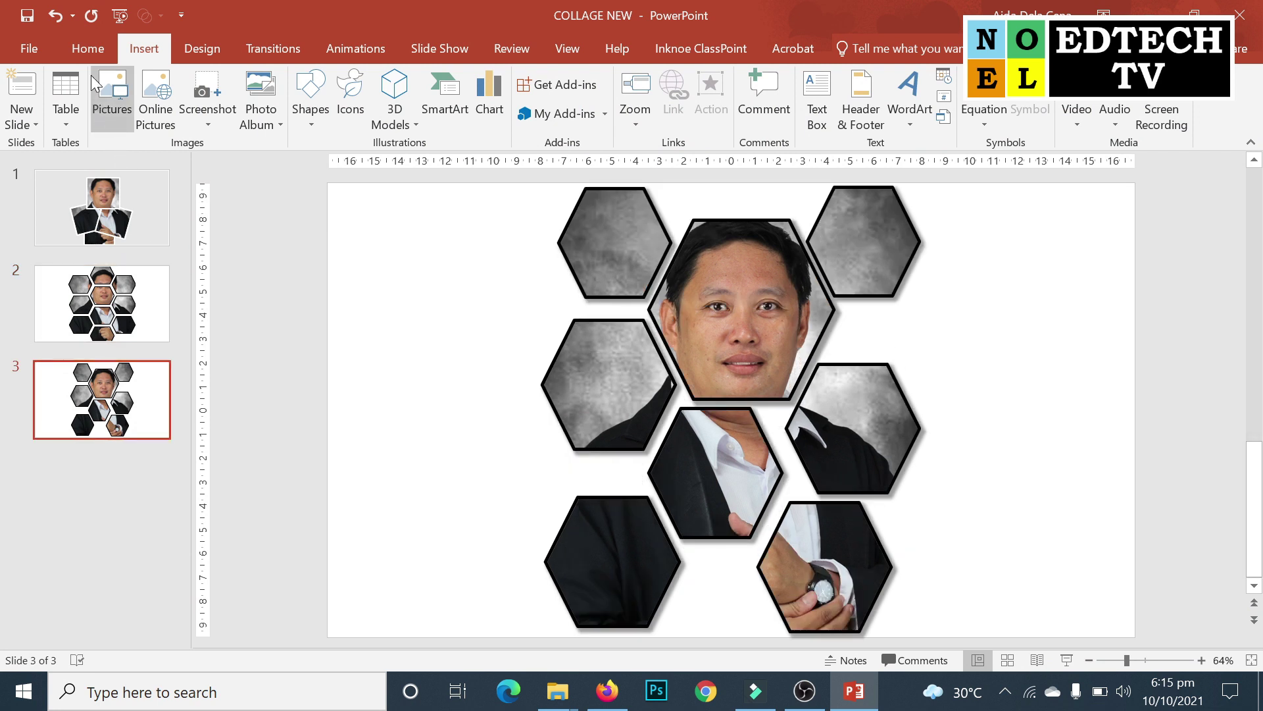
pyautogui.click(87, 48)
pyautogui.click(95, 125)
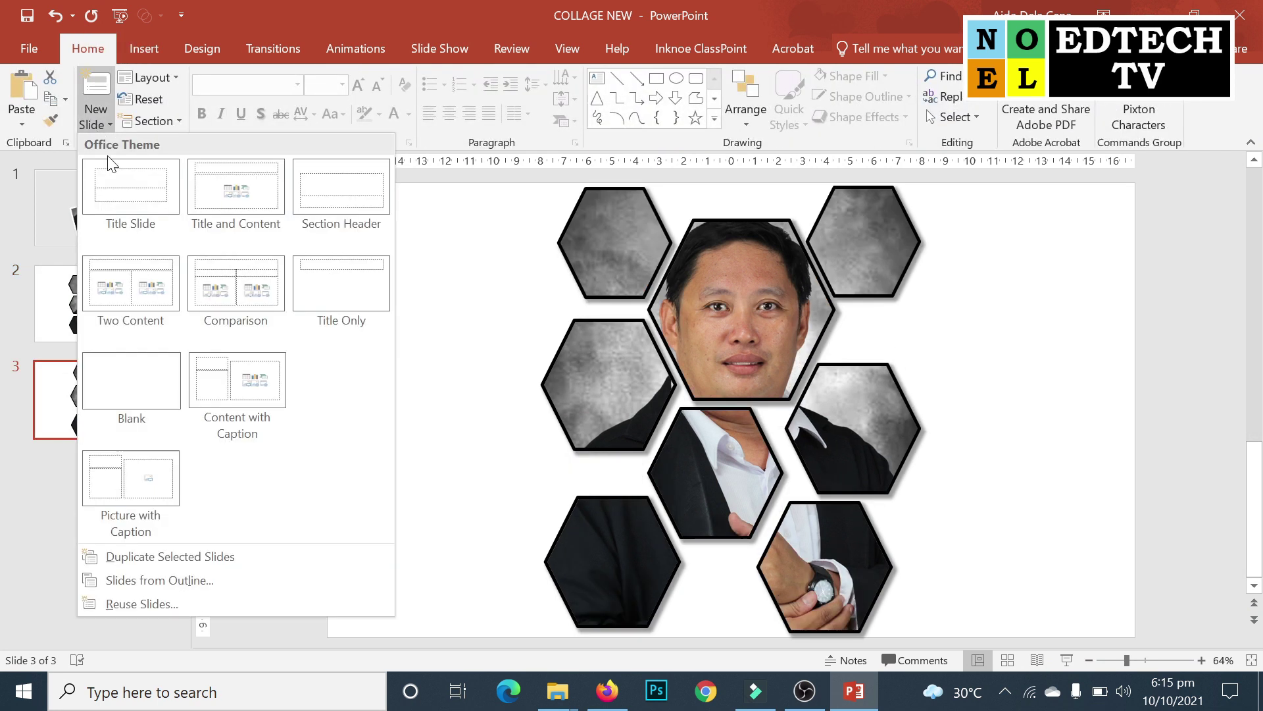
pyautogui.click(156, 376)
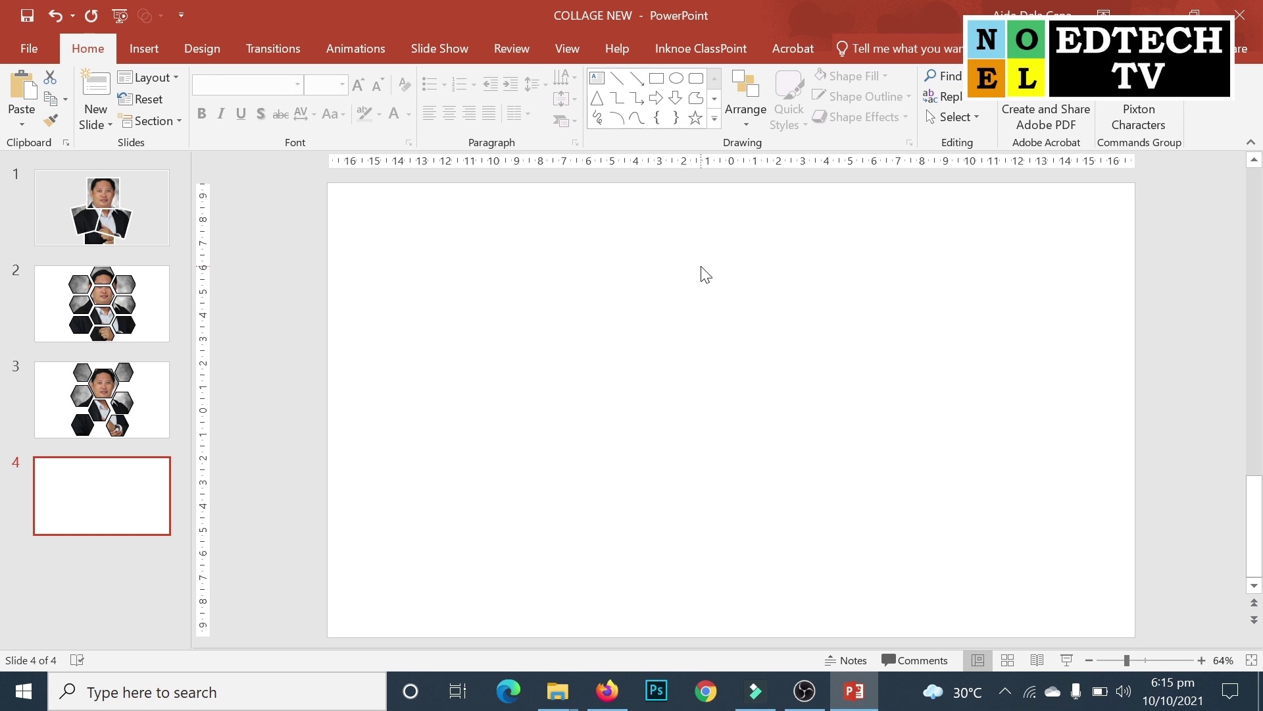
# Insert the portrait photo from the Desktop onto the blank slide
pyautogui.click(144, 49)
pyautogui.click(119, 105)
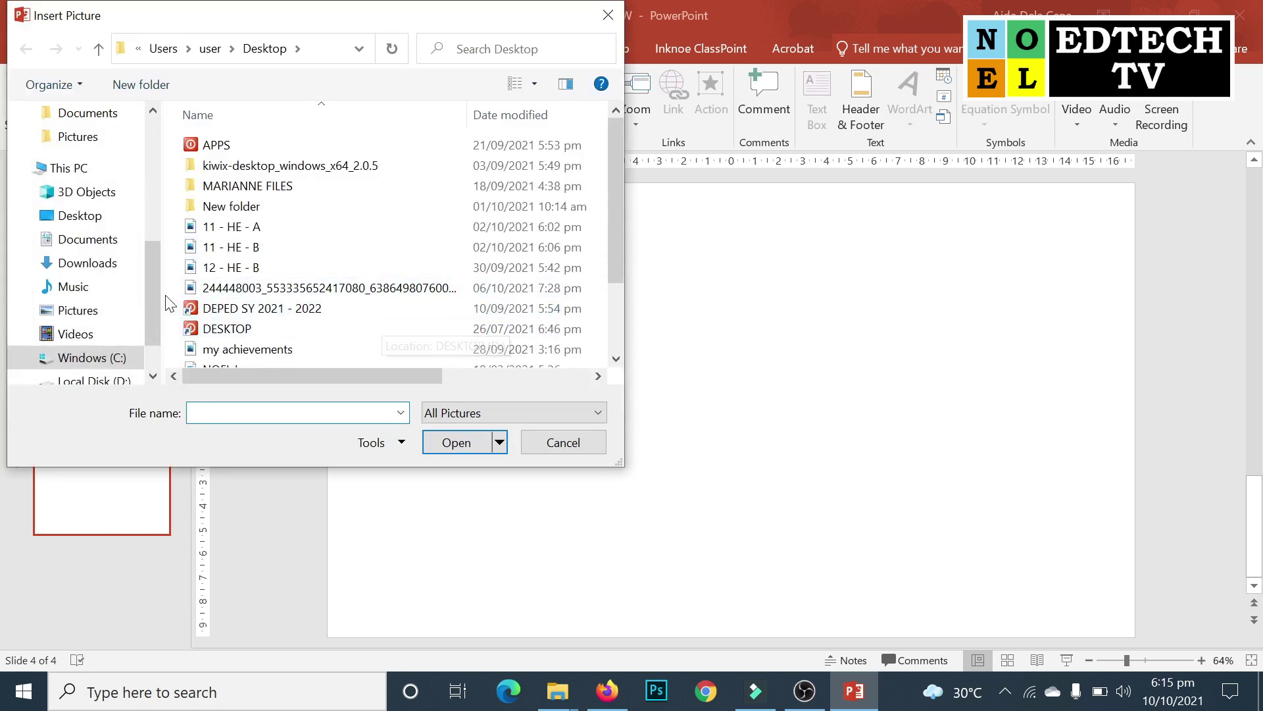
pyautogui.click(82, 219)
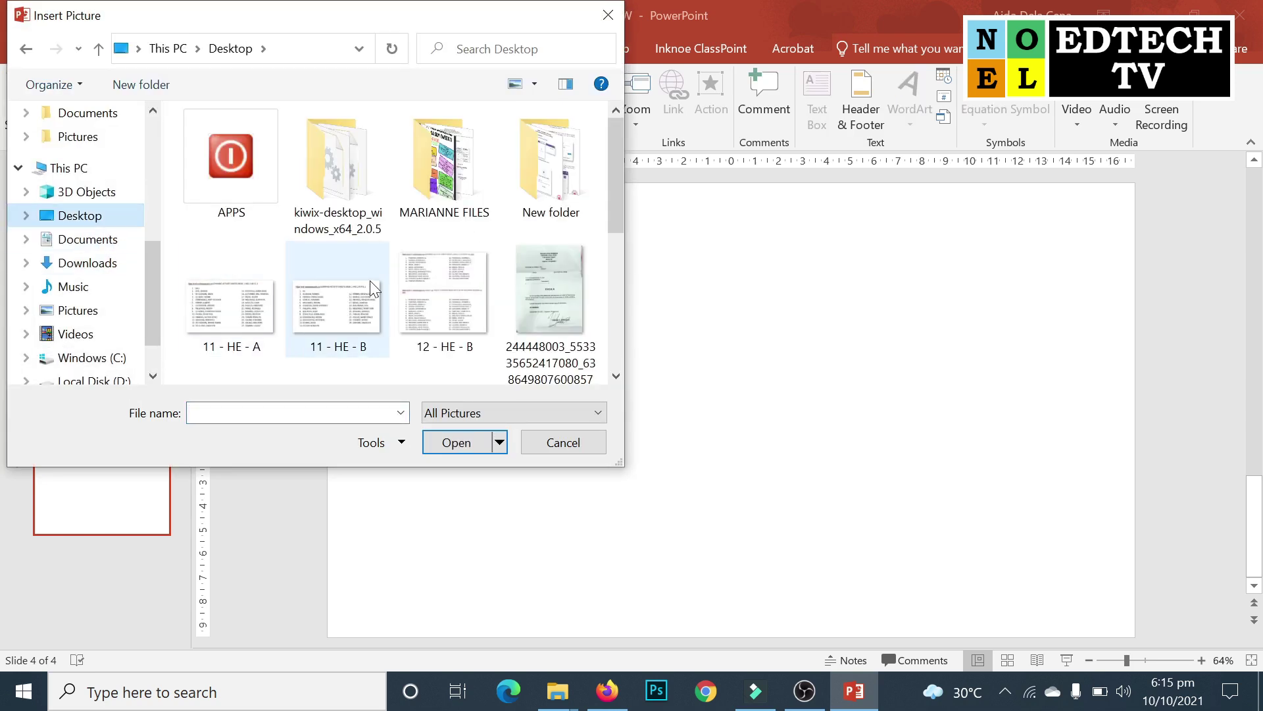
pyautogui.scroll(-2, 416, 274)
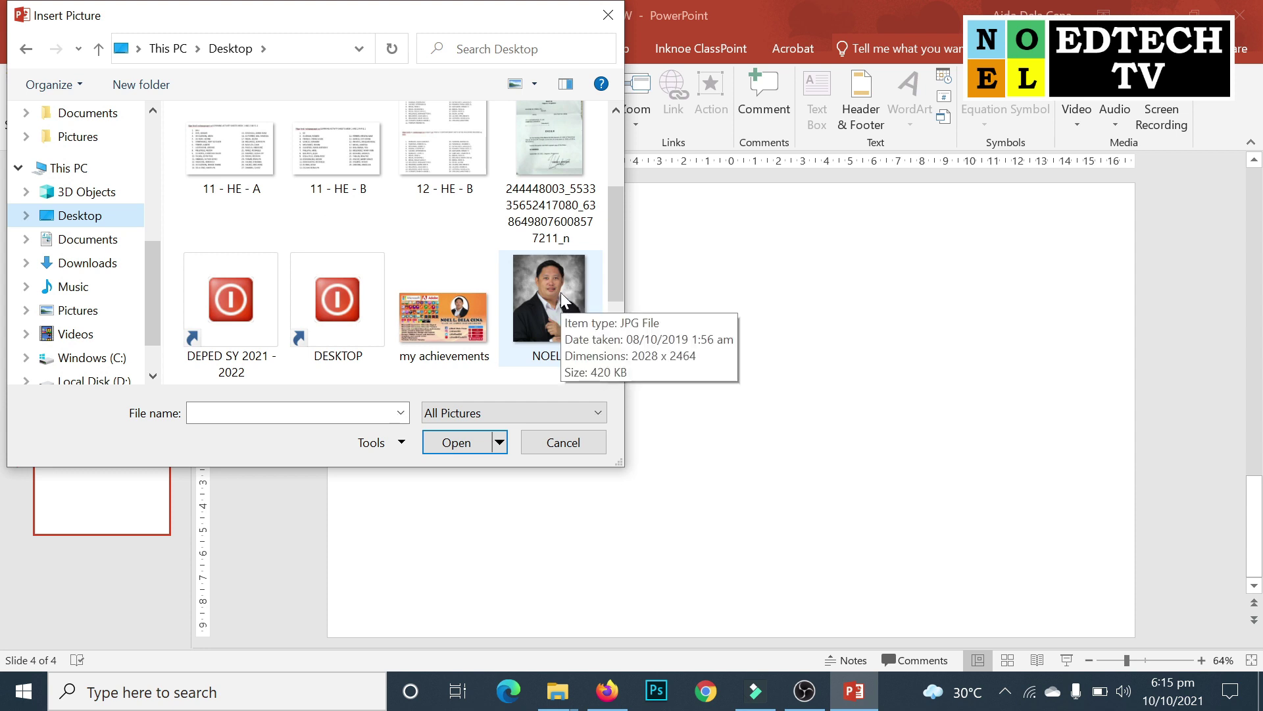
pyautogui.click(561, 292)
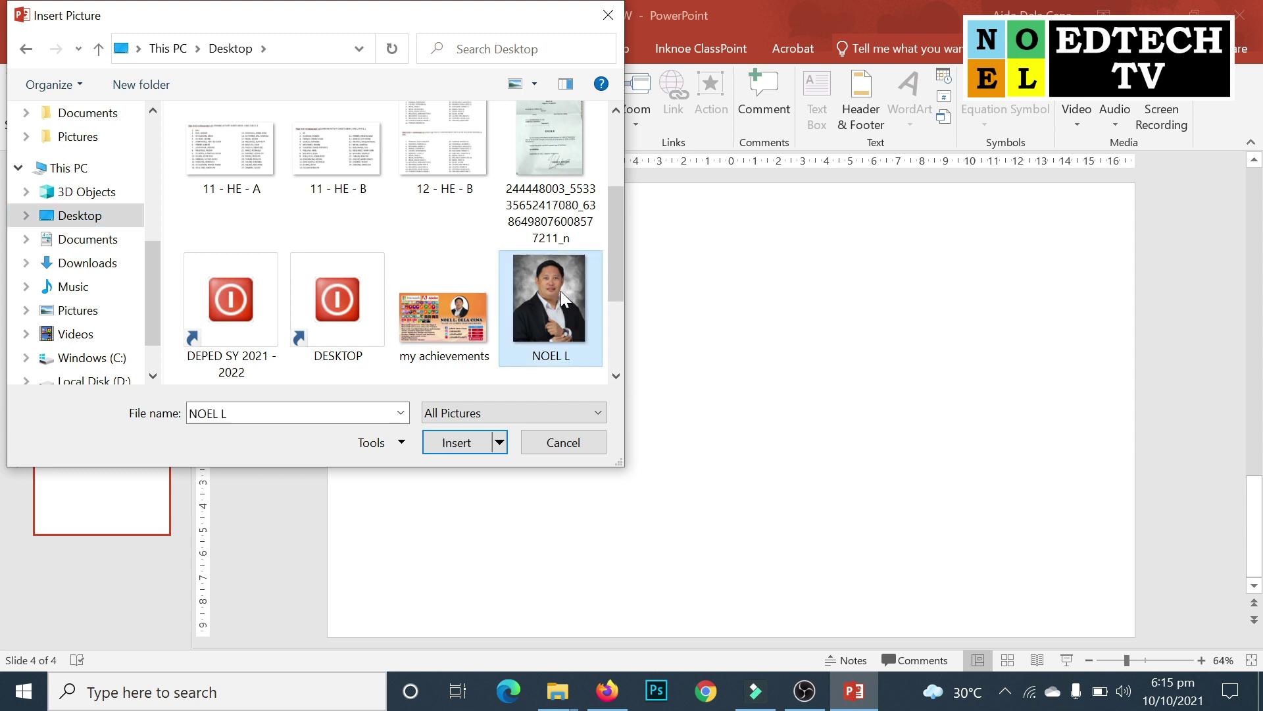
pyautogui.click(473, 441)
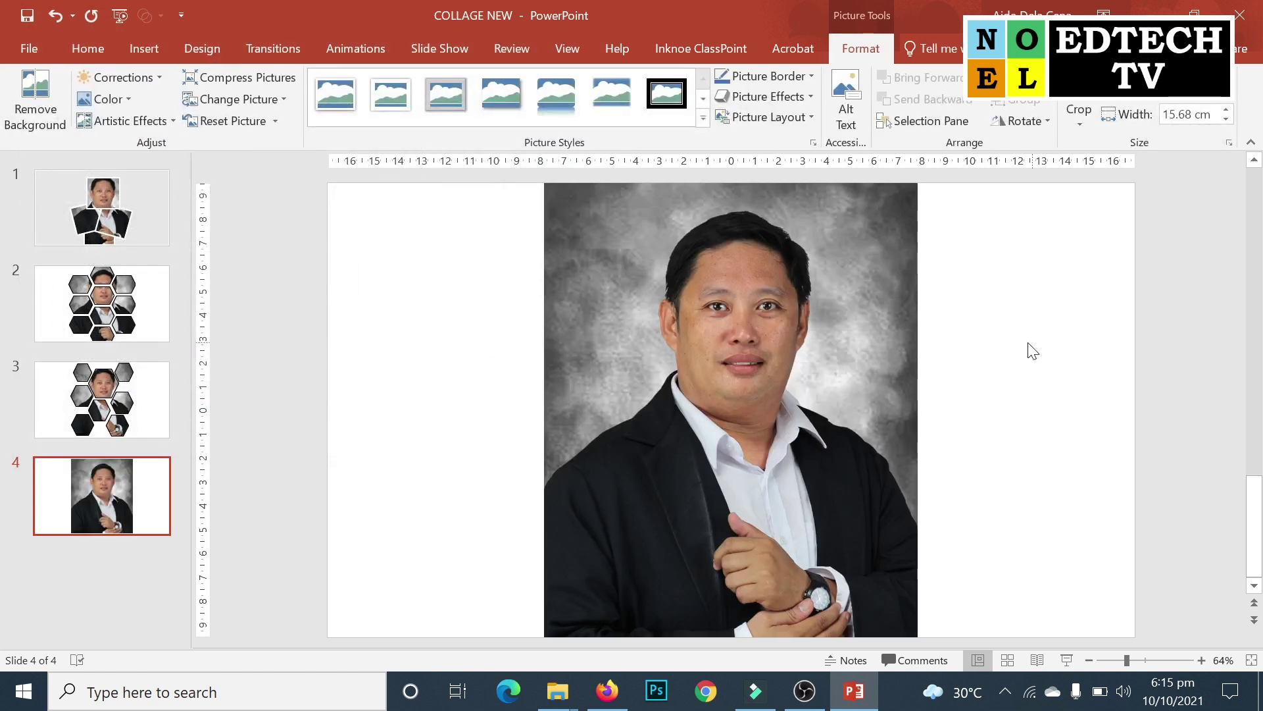
# Draw a rectangle over the face in the portrait
pyautogui.click(127, 49)
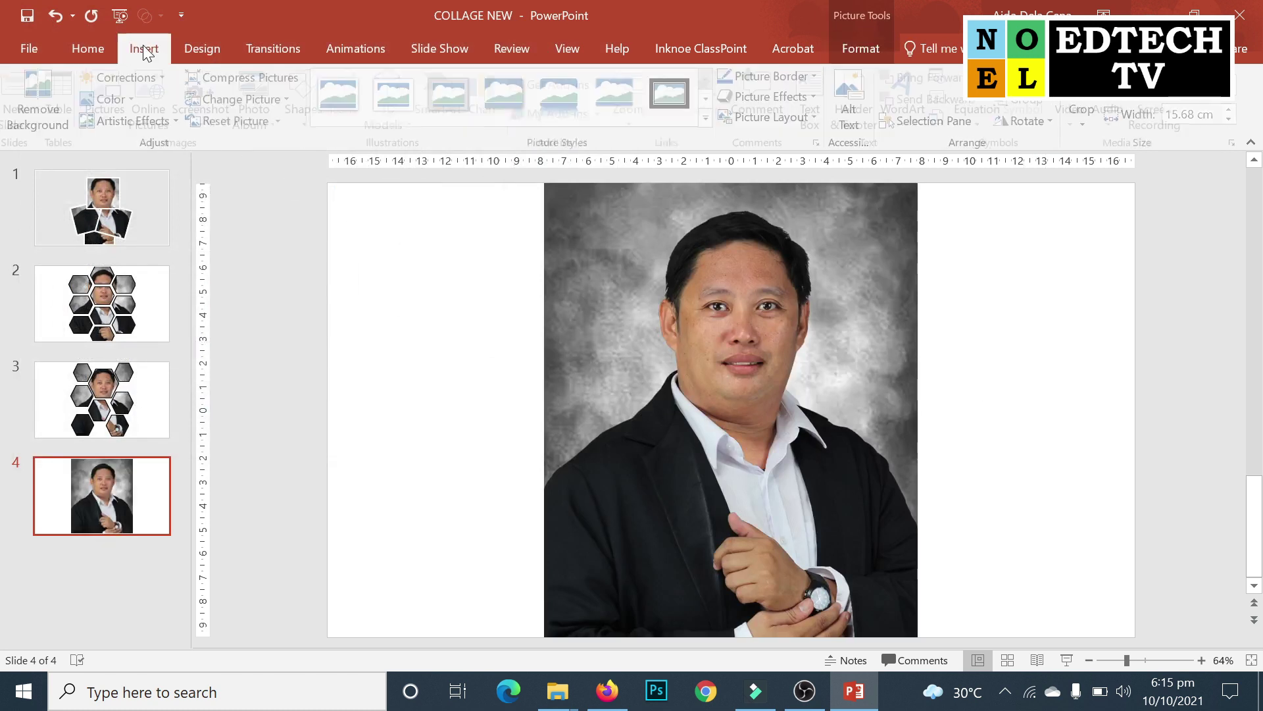
pyautogui.click(312, 129)
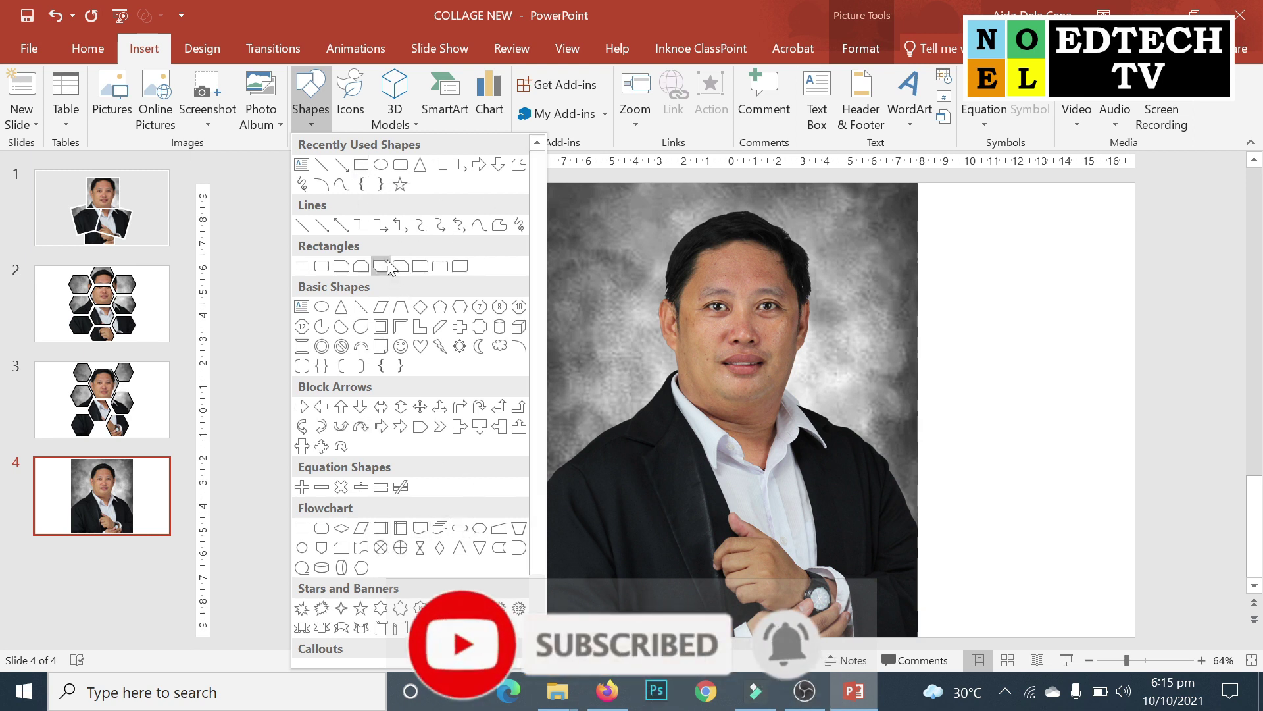
pyautogui.click(359, 166)
pyautogui.moveTo(621, 198); pyautogui.dragTo(840, 424)
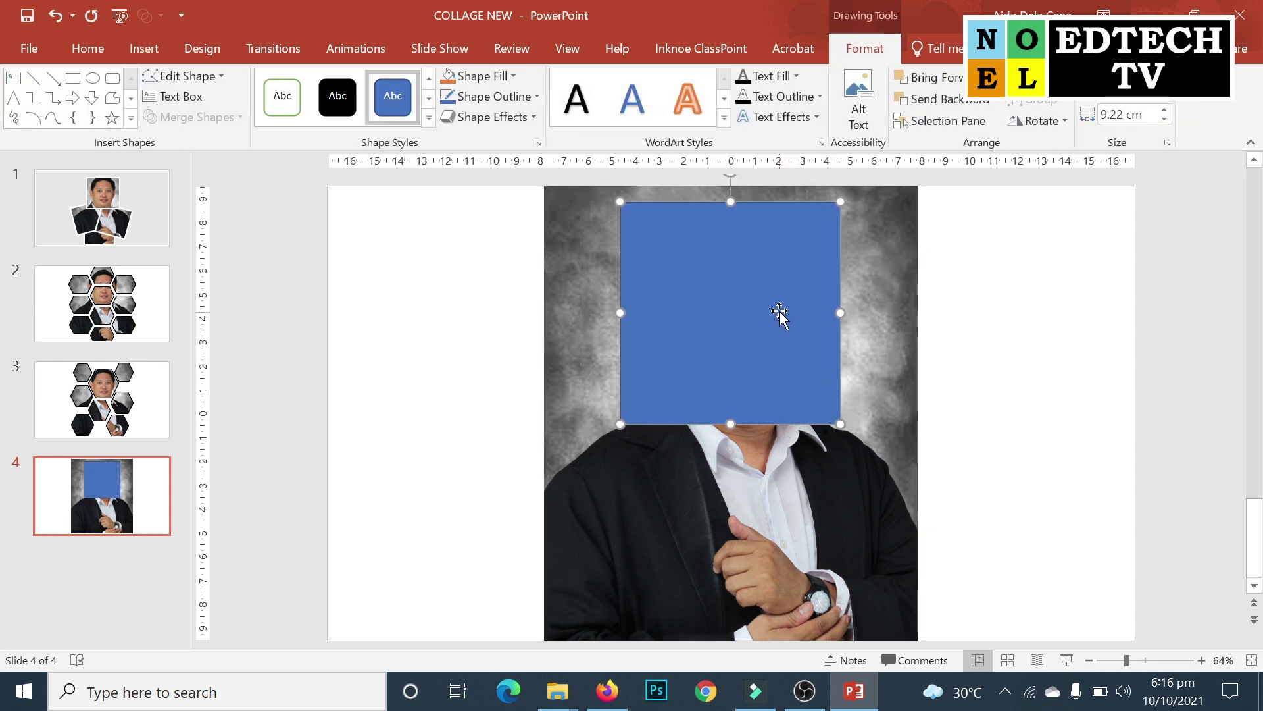
# Give the rectangle a thicker white outline and no fill
pyautogui.click(533, 99)
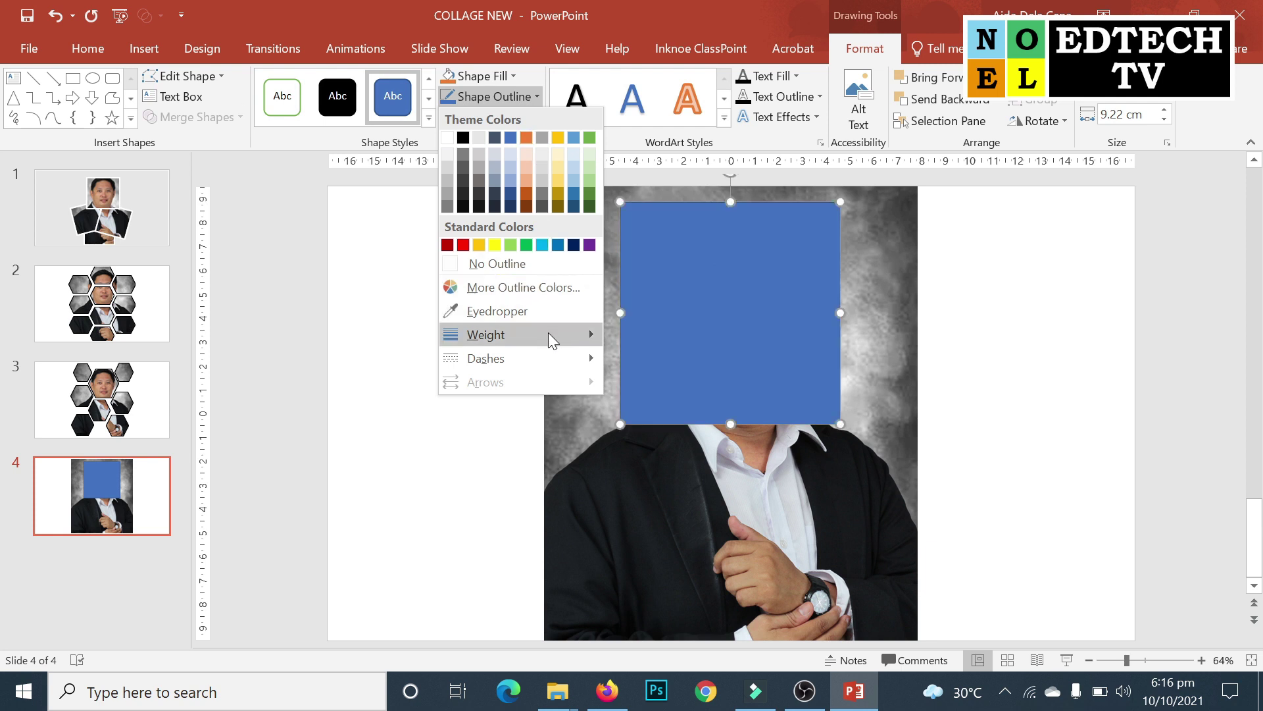
pyautogui.moveTo(486, 334)
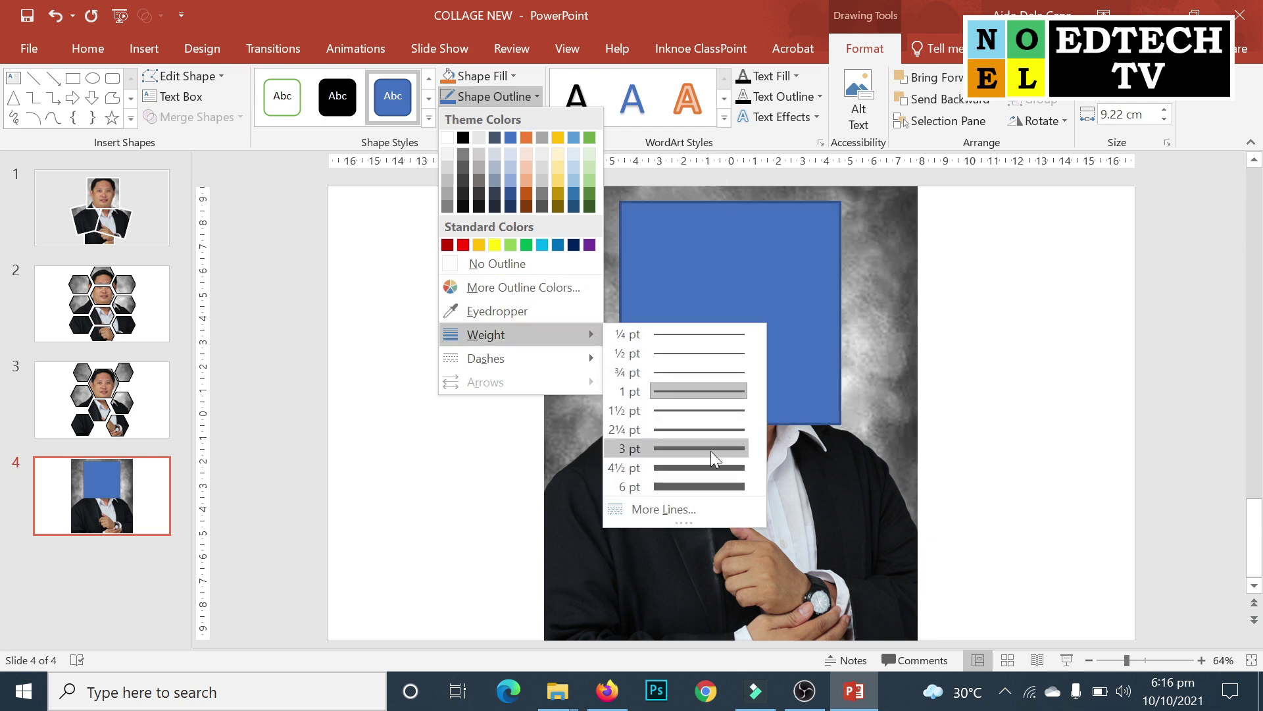
pyautogui.click(700, 492)
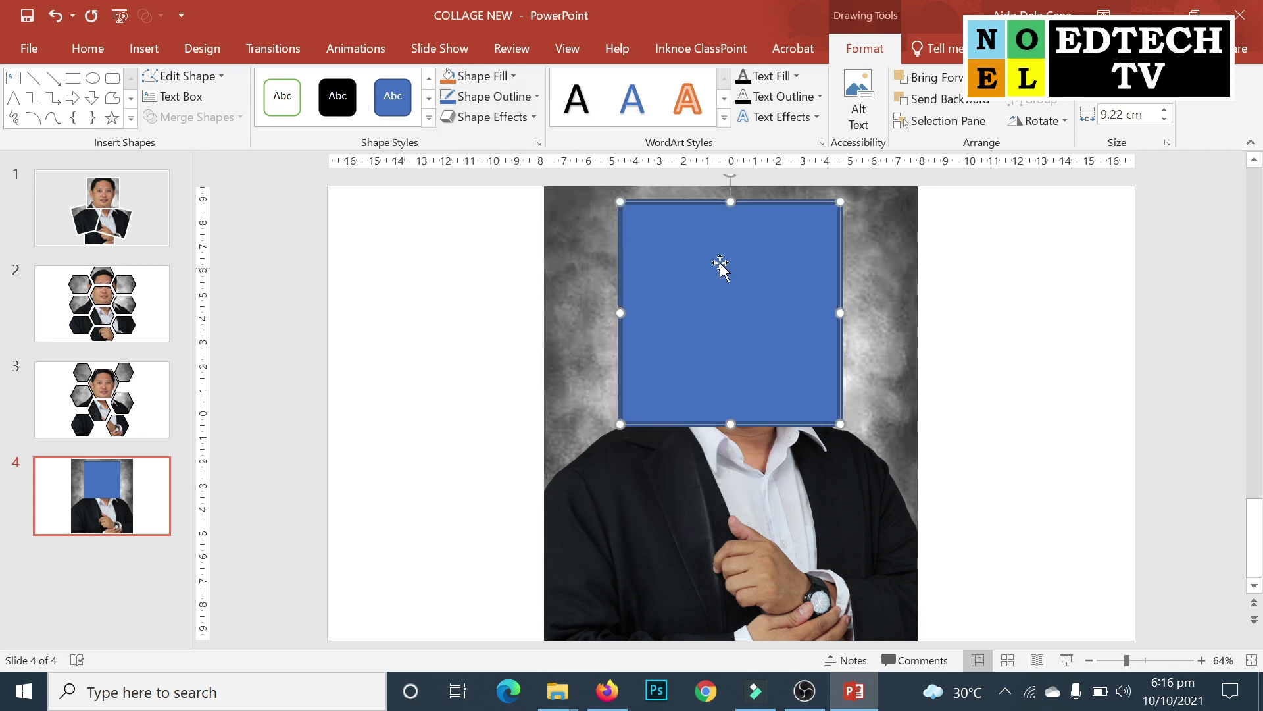
pyautogui.click(536, 98)
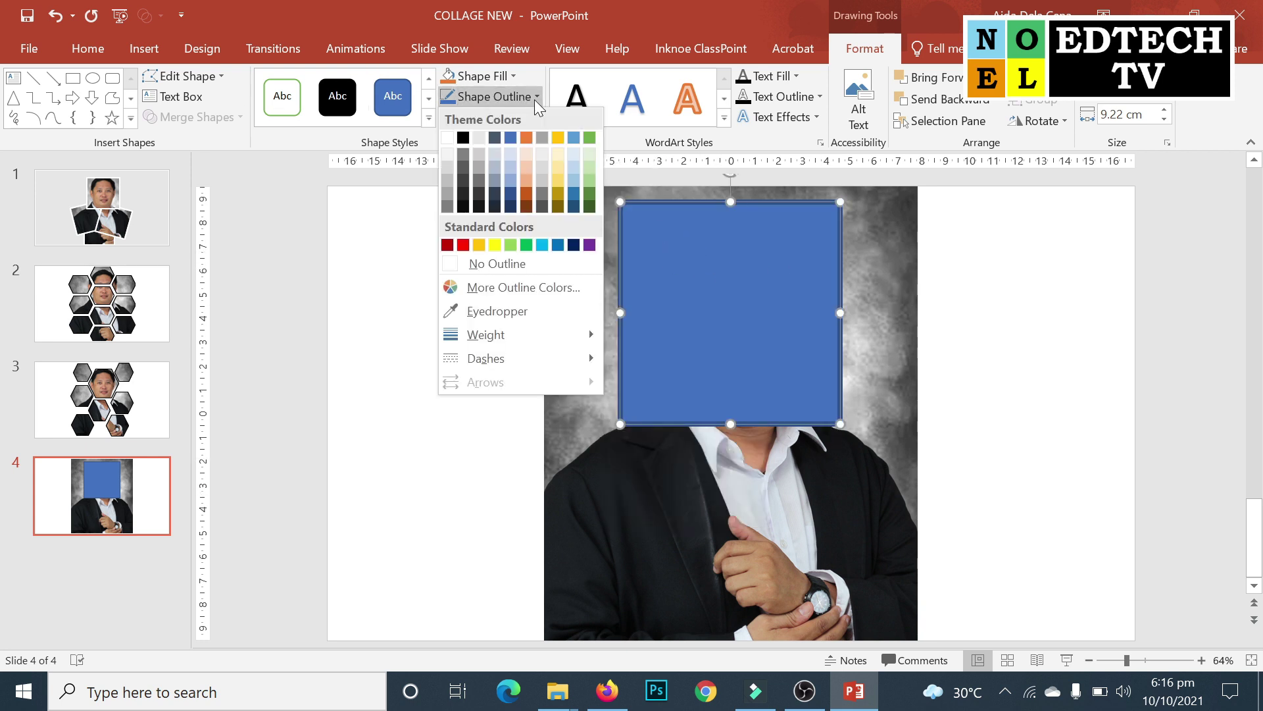
pyautogui.click(449, 139)
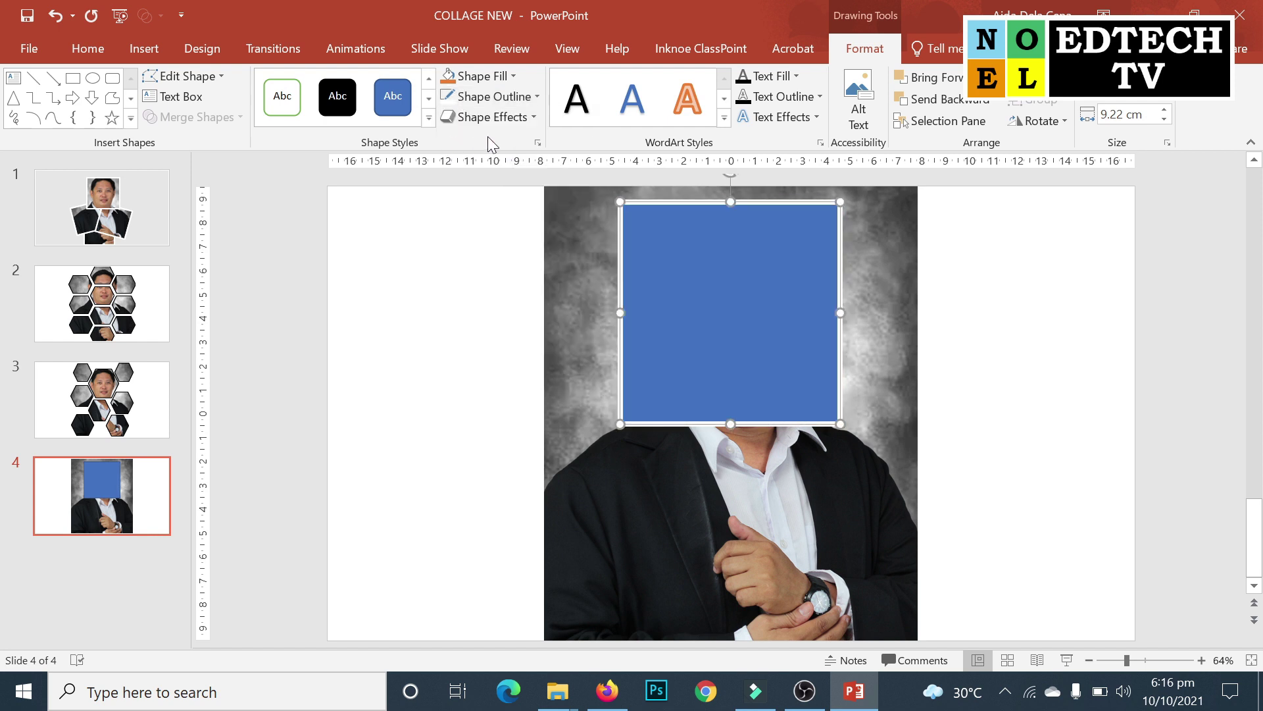
pyautogui.click(514, 75)
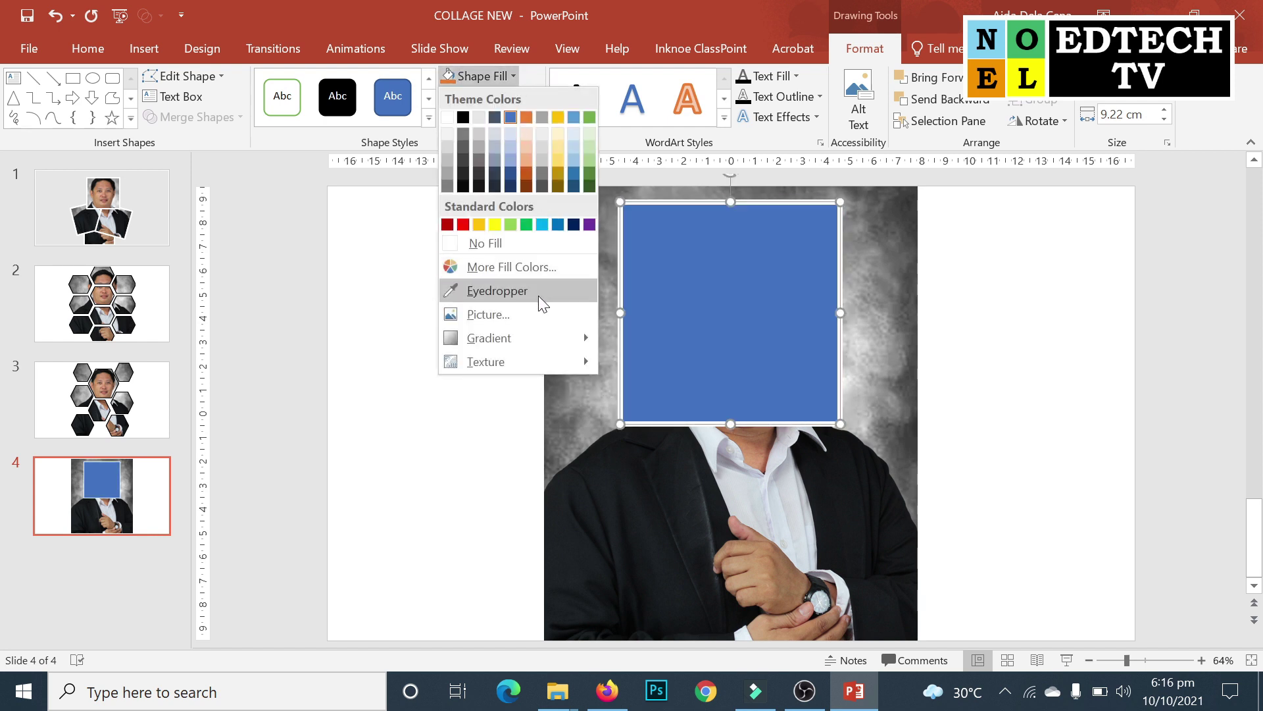
pyautogui.click(535, 241)
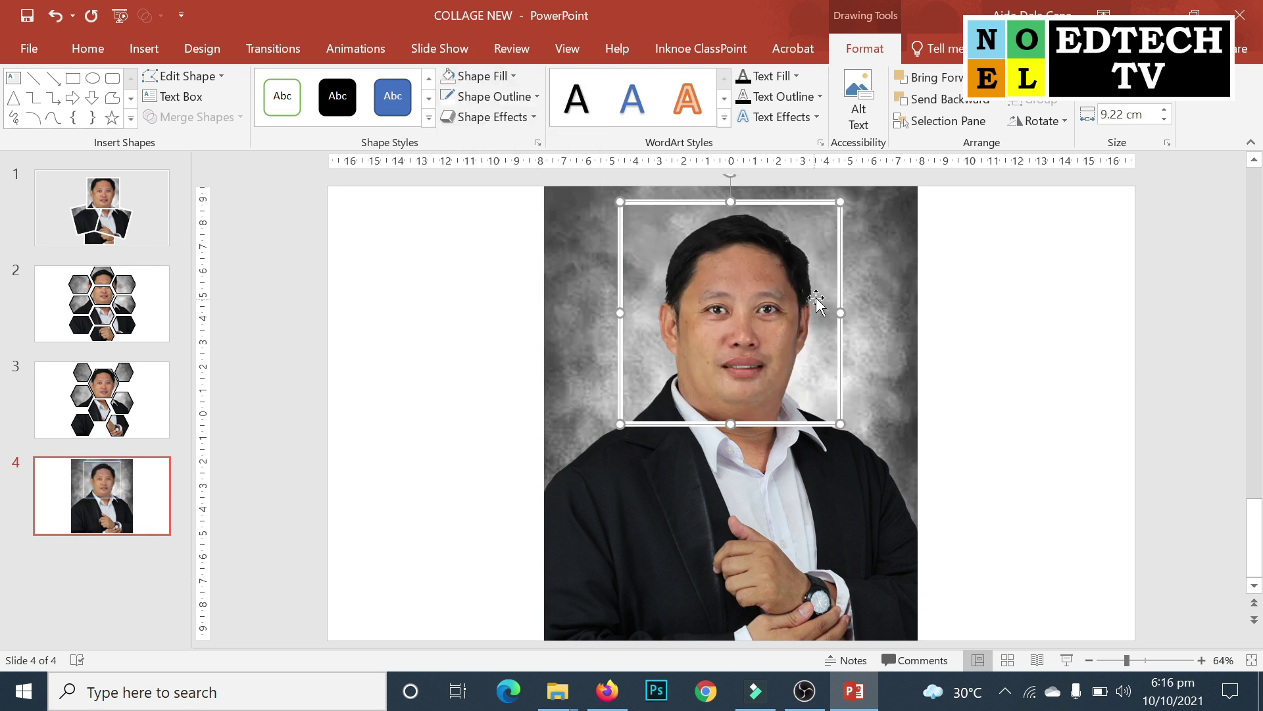
pyautogui.moveTo(808, 270); pyautogui.dragTo(811, 268)
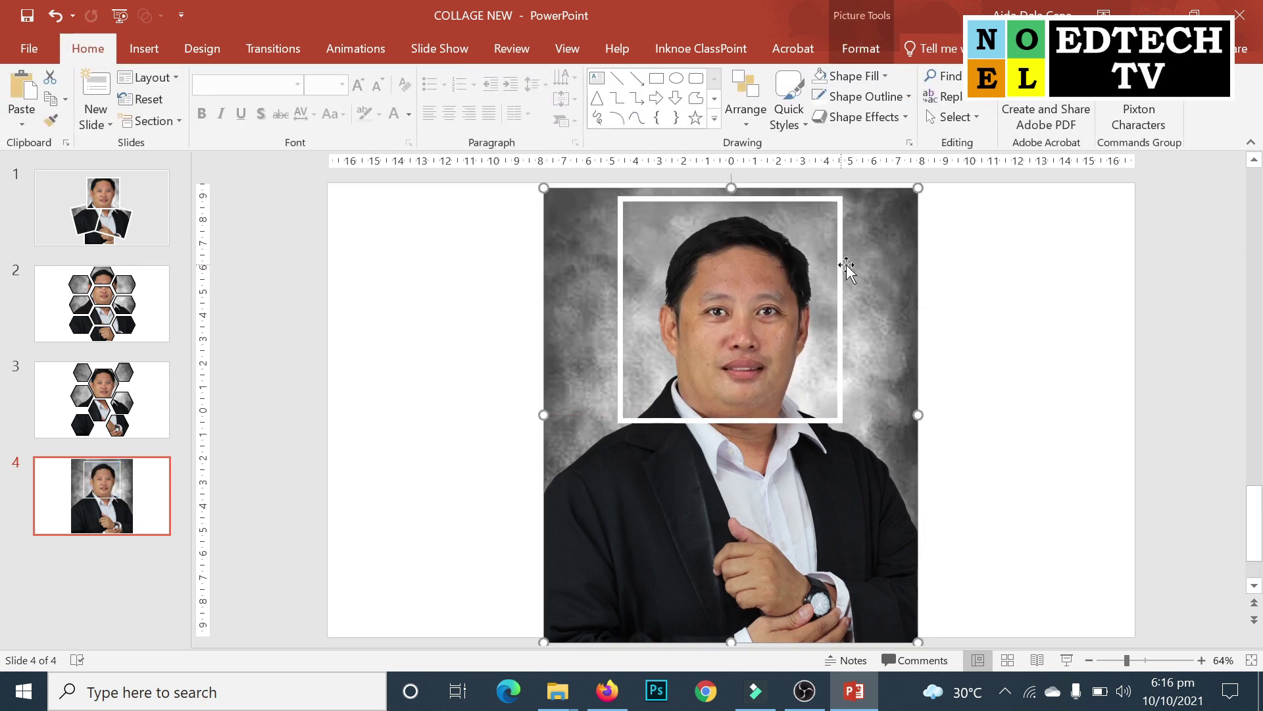
# Duplicate the white frame, move the copy lower left, and tilt it about 30° counter-clockwise
pyautogui.click(840, 249)
pyautogui.moveTo(839, 249); pyautogui.dragTo(850, 260)
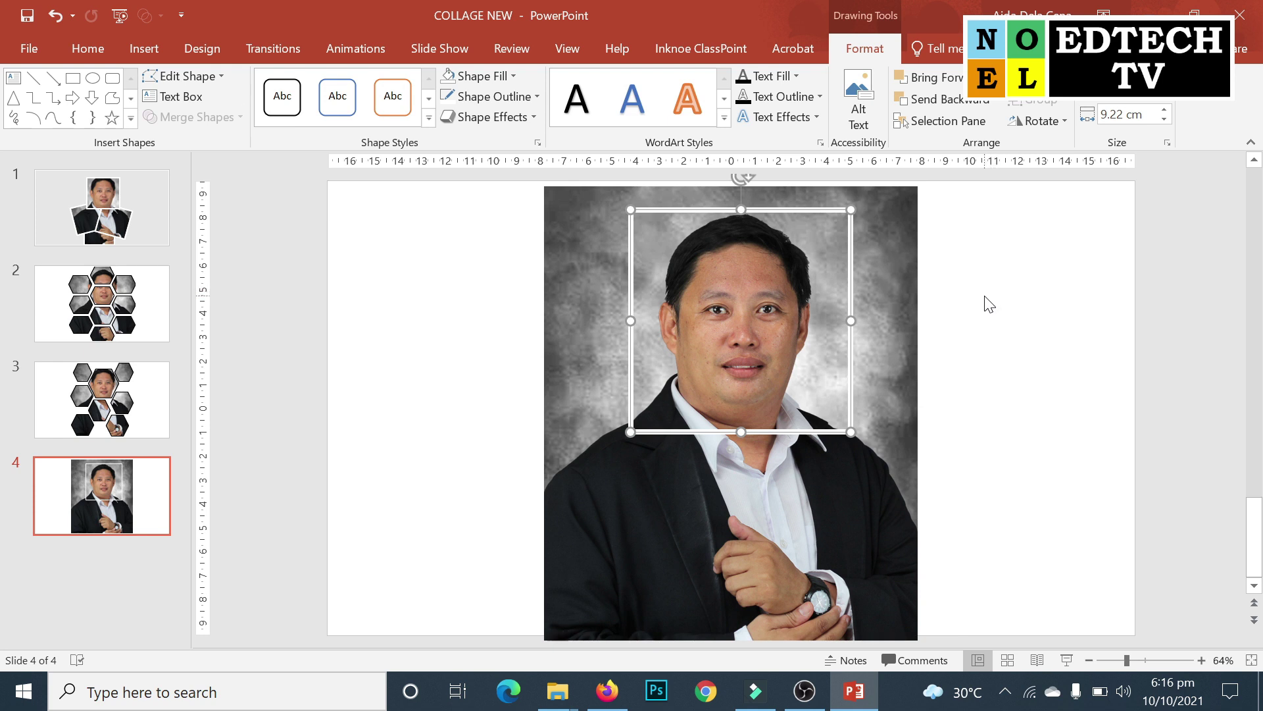
pyautogui.hotkey('ctrl', 'd')
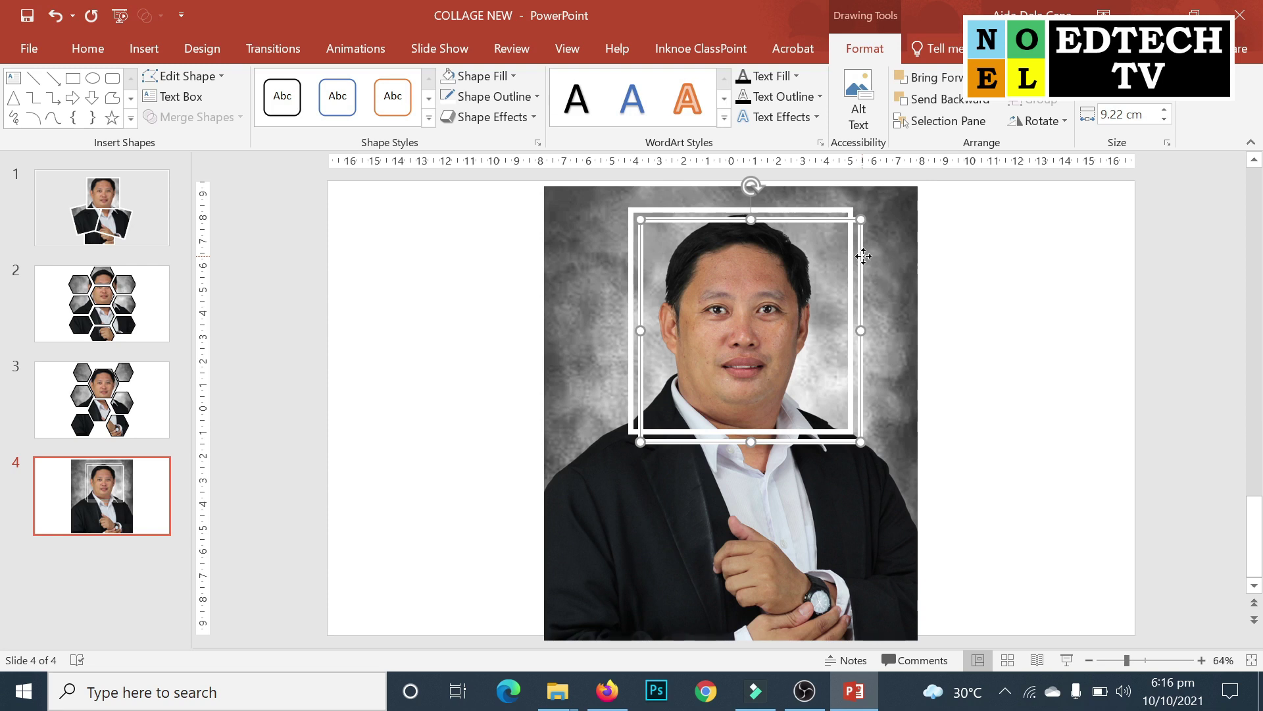
pyautogui.moveTo(864, 257); pyautogui.dragTo(734, 390)
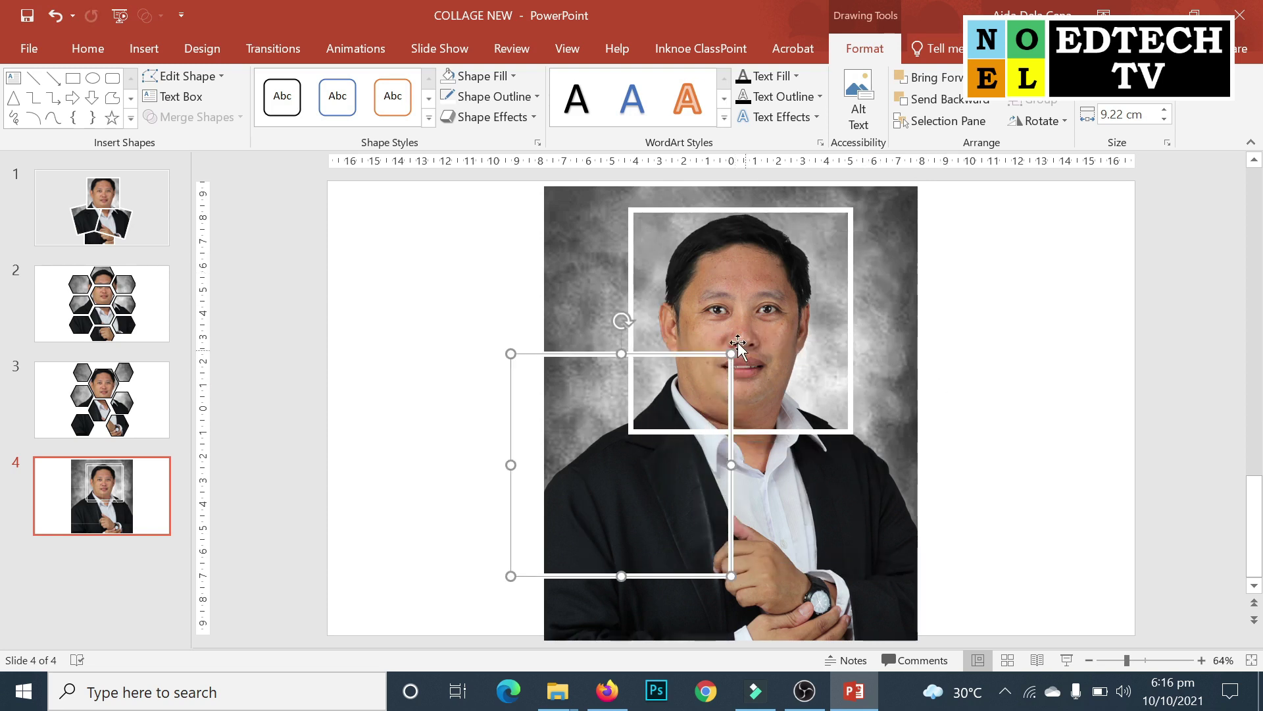
pyautogui.moveTo(621, 320)
pyautogui.mouseDown()
pyautogui.moveTo(564, 333)
pyautogui.moveTo(624, 345)
pyautogui.moveTo(585, 344)
pyautogui.mouseUp()
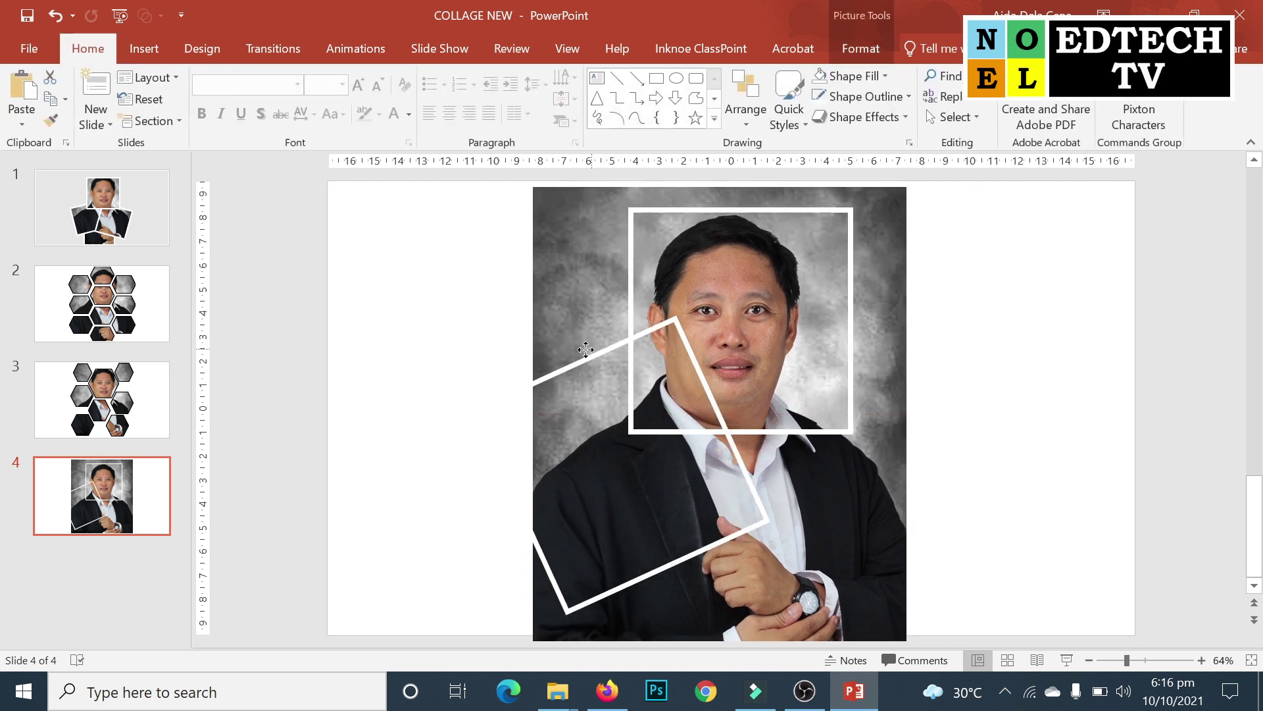
# Fine-tune the positions of the upright frame, the portrait photo and the tilted frame
pyautogui.click(852, 326)
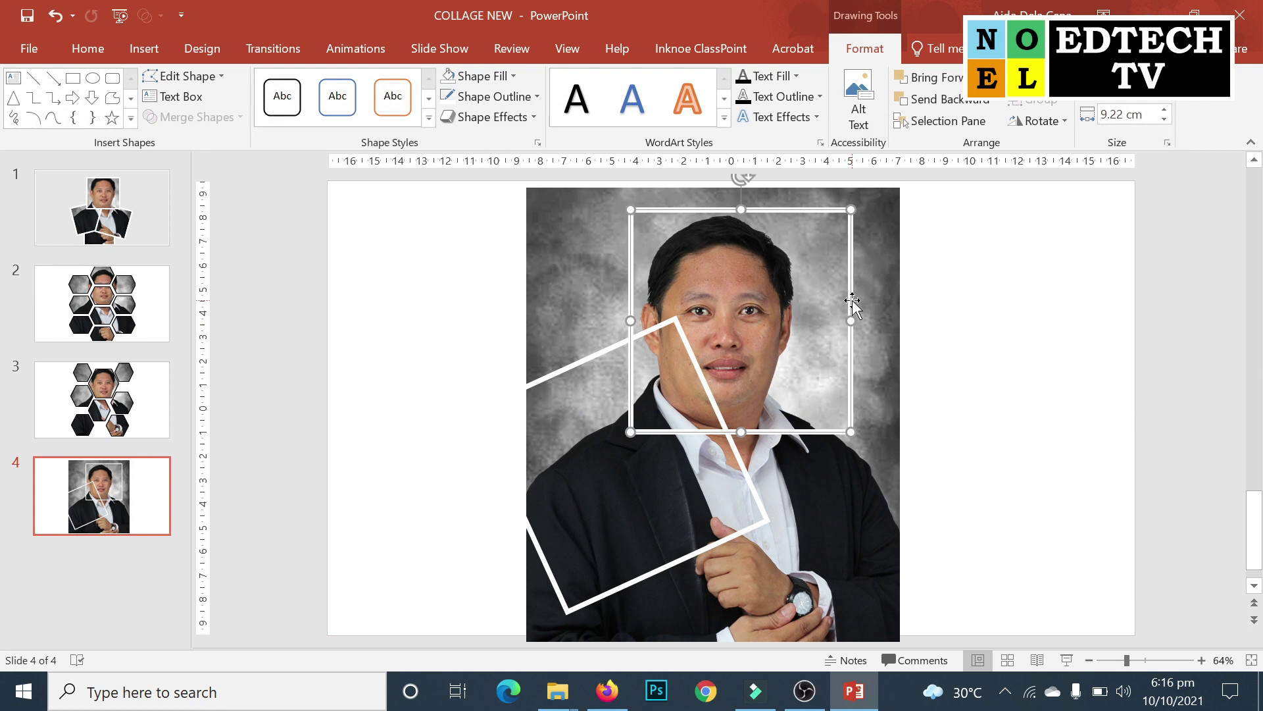
pyautogui.moveTo(850, 303); pyautogui.dragTo(833, 299)
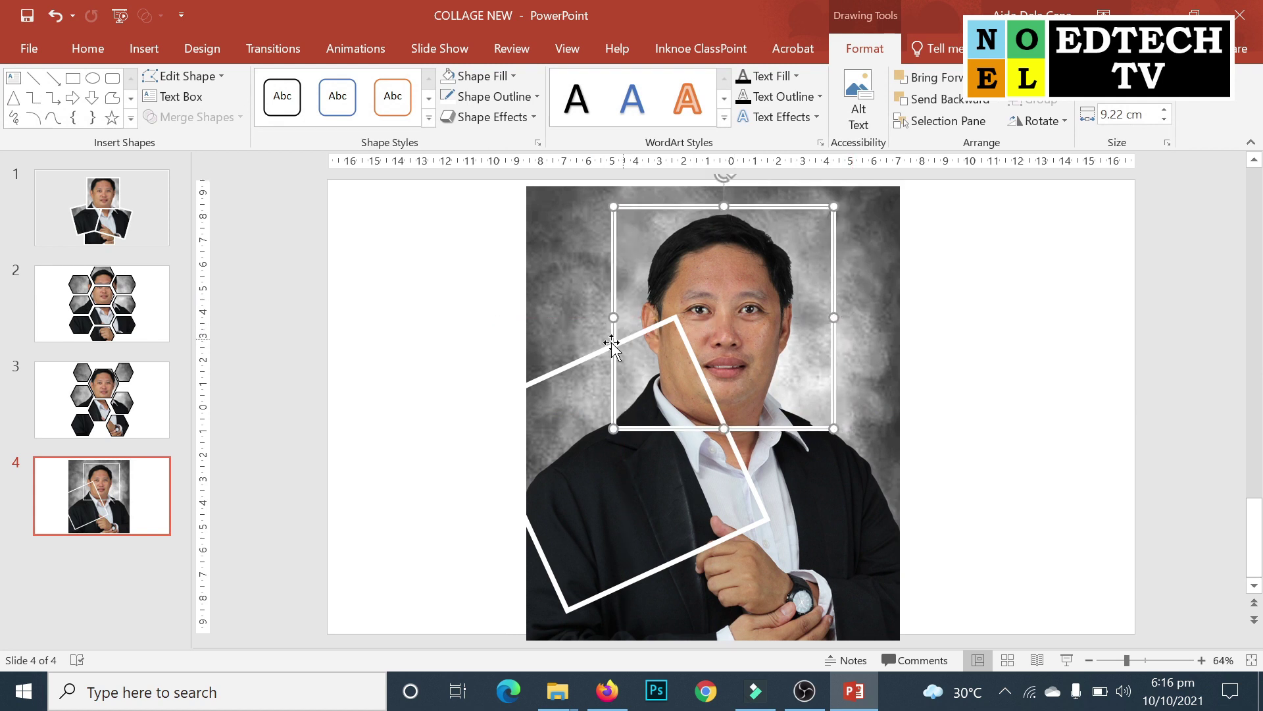
pyautogui.moveTo(586, 364)
pyautogui.mouseDown()
pyautogui.moveTo(599, 358)
pyautogui.moveTo(575, 361)
pyautogui.mouseUp()
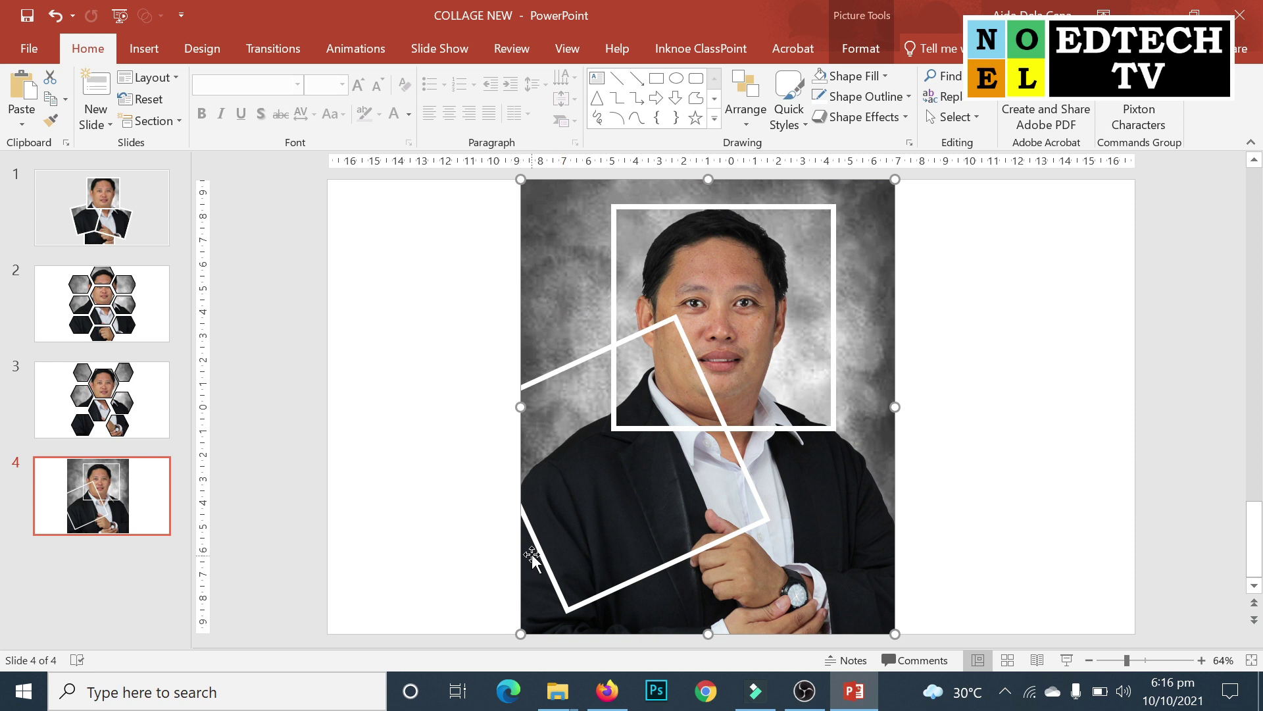
pyautogui.moveTo(531, 561); pyautogui.dragTo(544, 555)
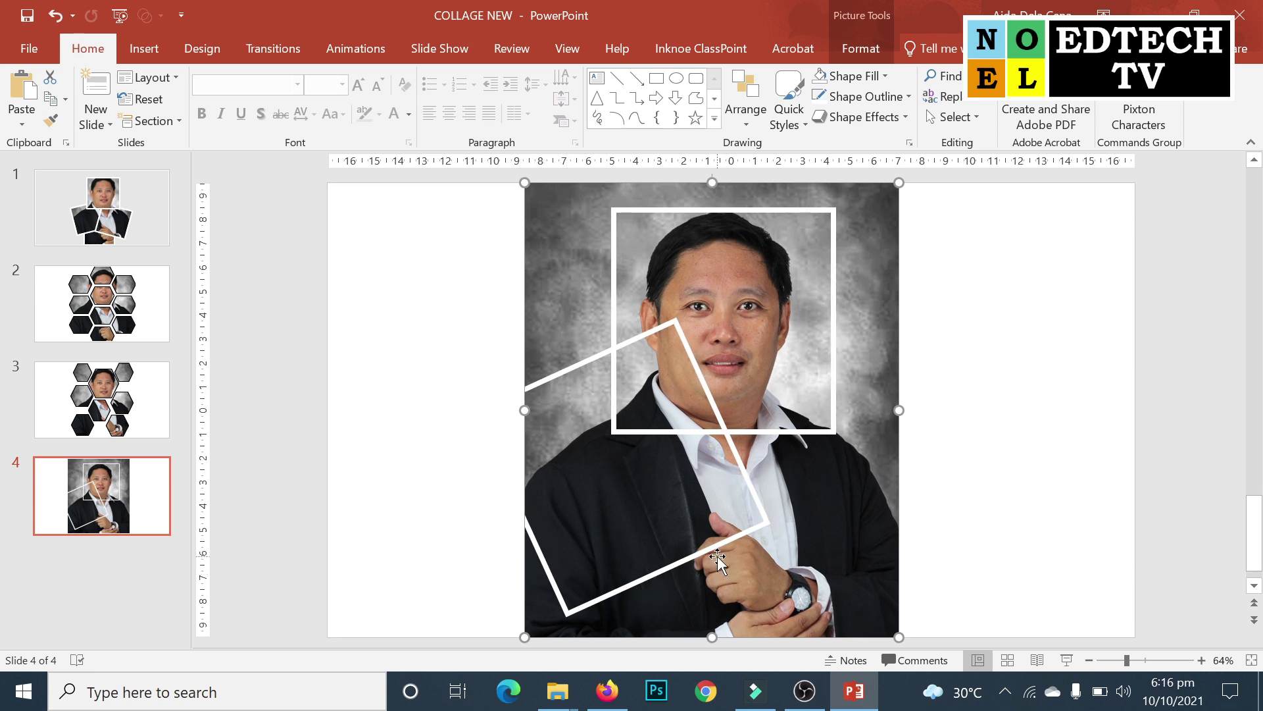
pyautogui.click(923, 440)
pyautogui.moveTo(693, 356)
pyautogui.mouseDown()
pyautogui.moveTo(751, 353)
pyautogui.moveTo(724, 331)
pyautogui.mouseUp()
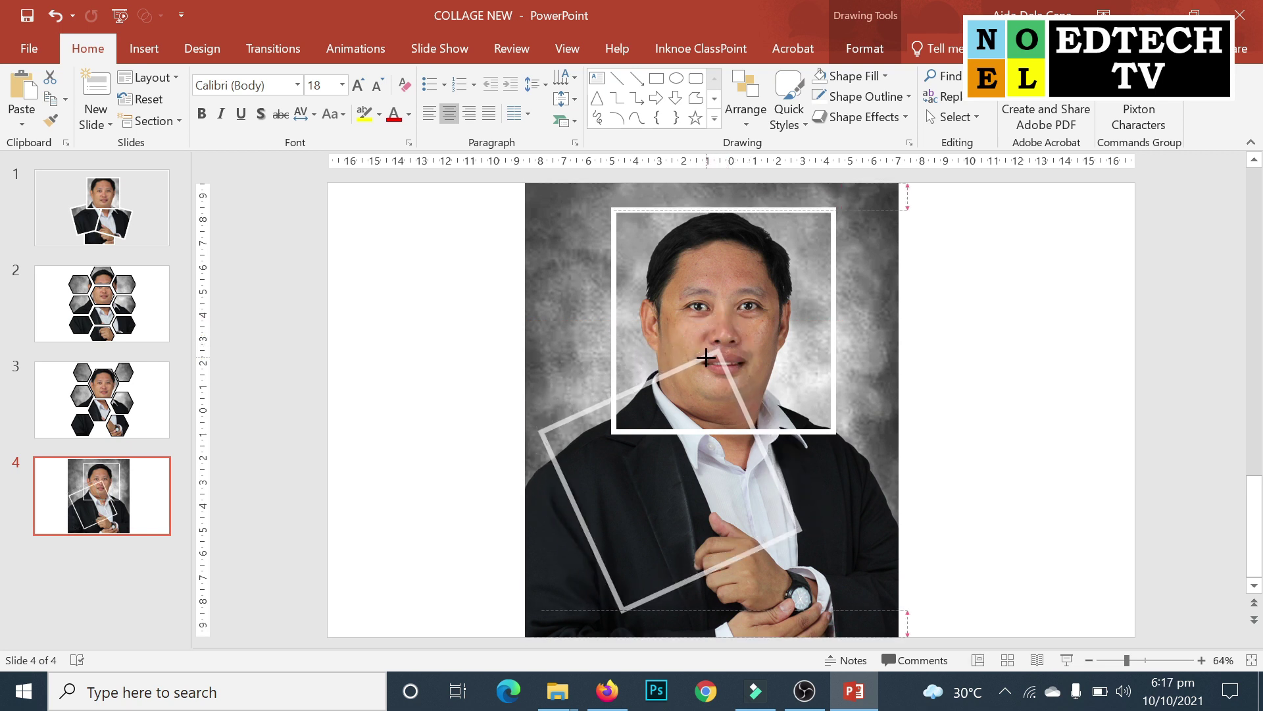
pyautogui.moveTo(725, 330); pyautogui.dragTo(715, 360)
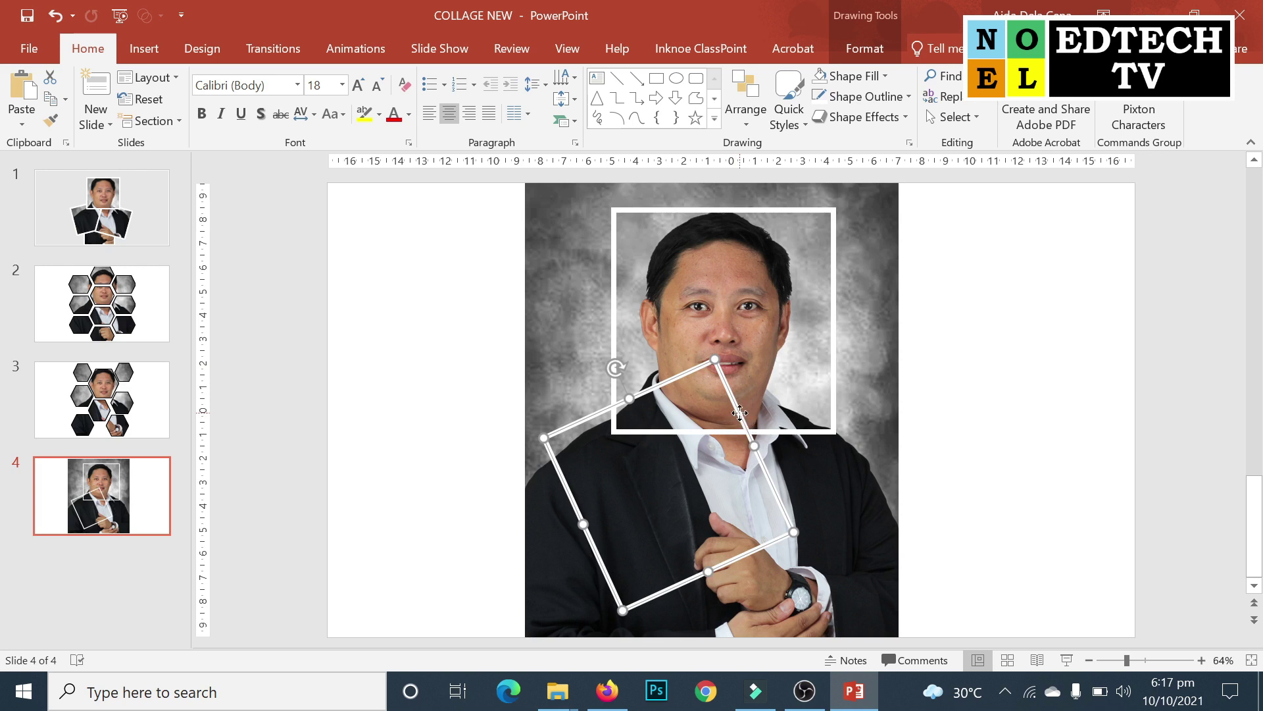
pyautogui.moveTo(744, 413); pyautogui.dragTo(731, 421)
# Shrink the upright square frame from its top-left corner and nudge it up and left
pyautogui.click(816, 211)
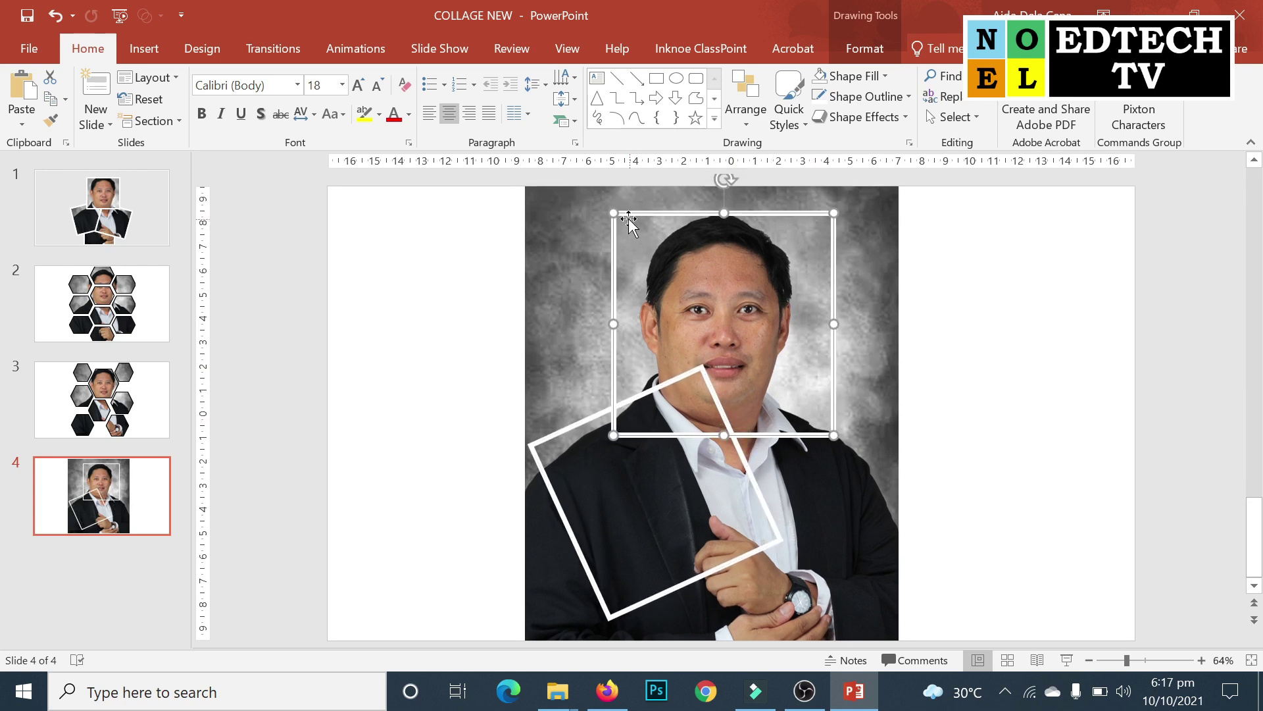
pyautogui.moveTo(613, 212); pyautogui.dragTo(647, 241)
pyautogui.moveTo(759, 246); pyautogui.dragTo(801, 253)
pyautogui.click(1042, 283)
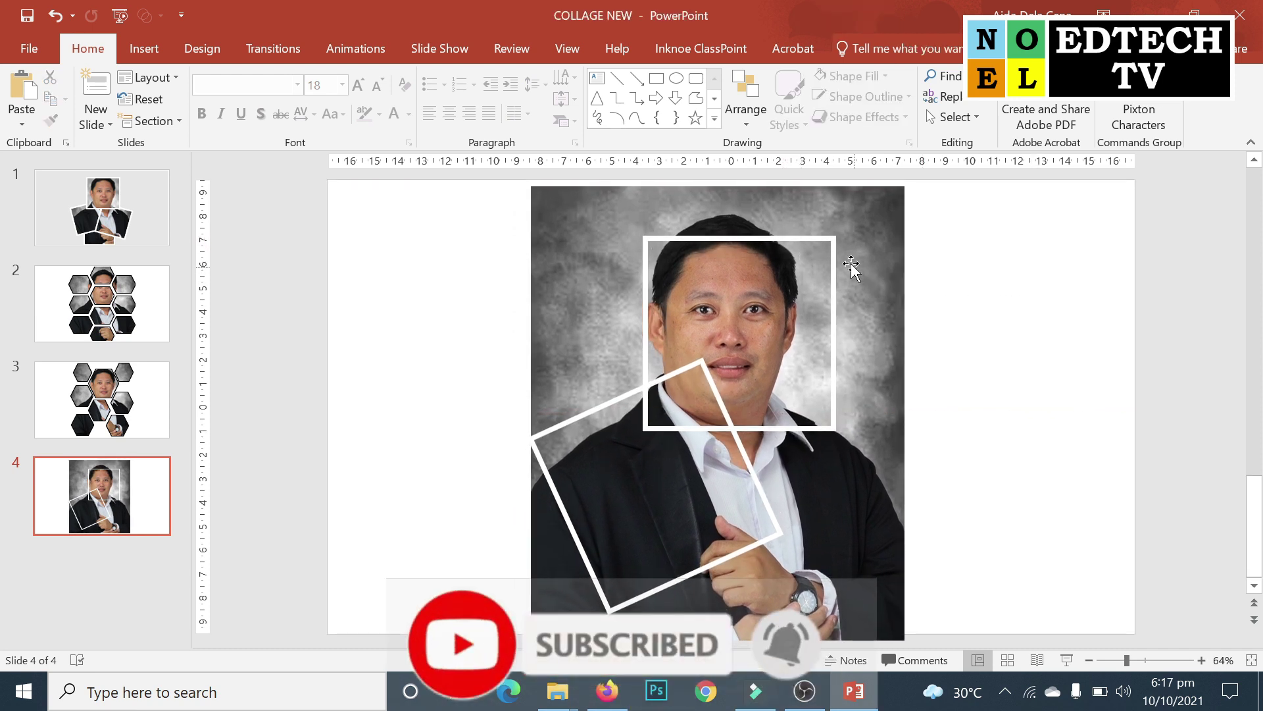
pyautogui.hotkey('ctrl', 'z')
pyautogui.click(958, 273)
pyautogui.click(797, 263)
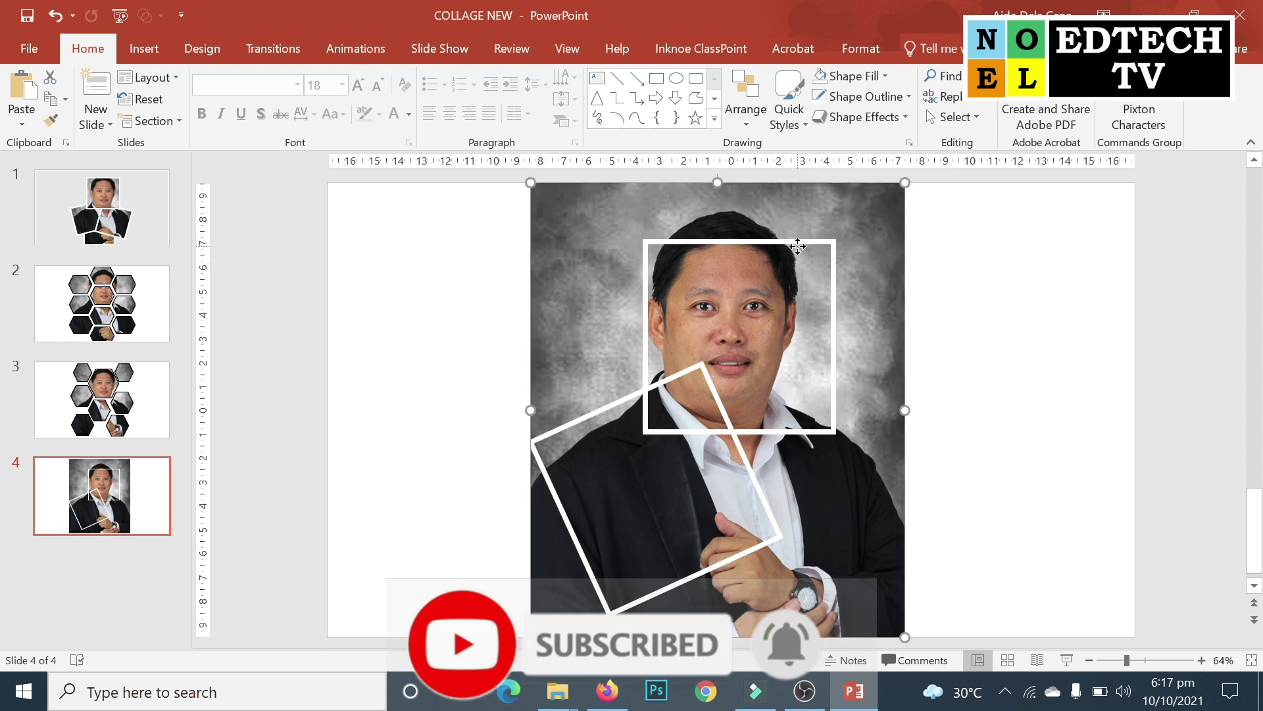
pyautogui.moveTo(804, 242); pyautogui.dragTo(796, 221)
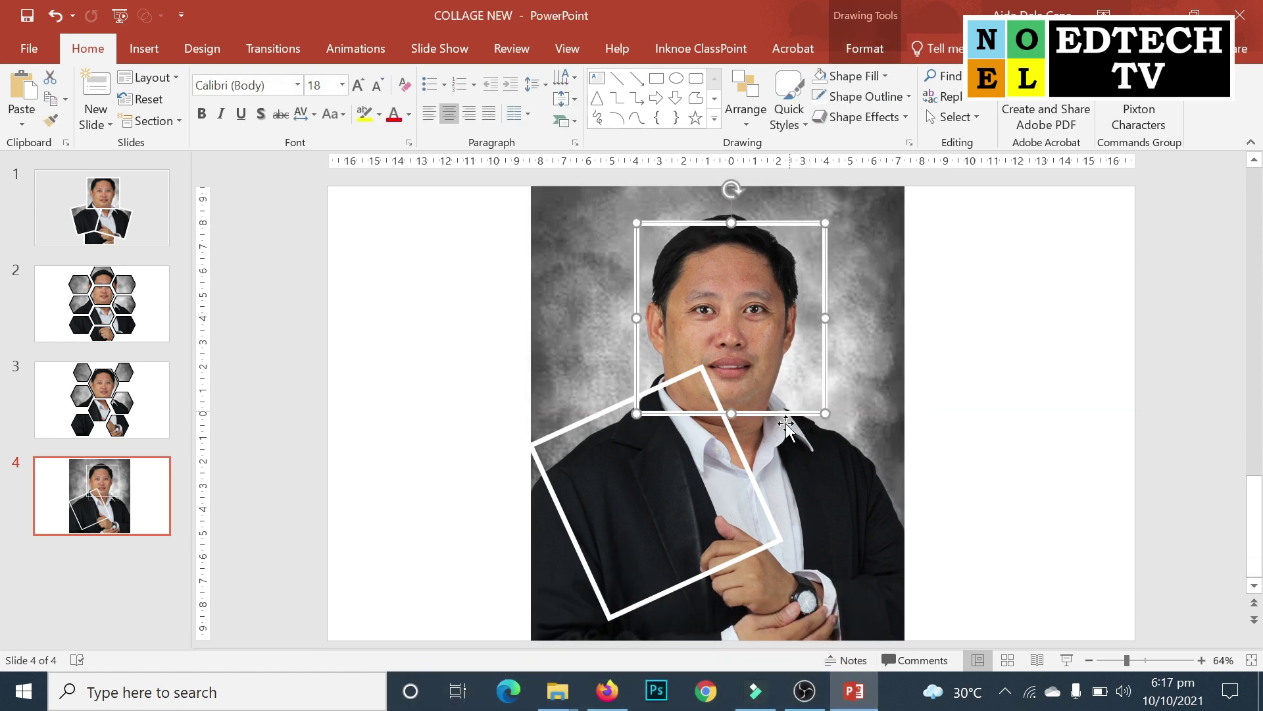
# Duplicate the tilted frame, move it to the lower right, rotate it to a diamond, and resize it
pyautogui.click(740, 454)
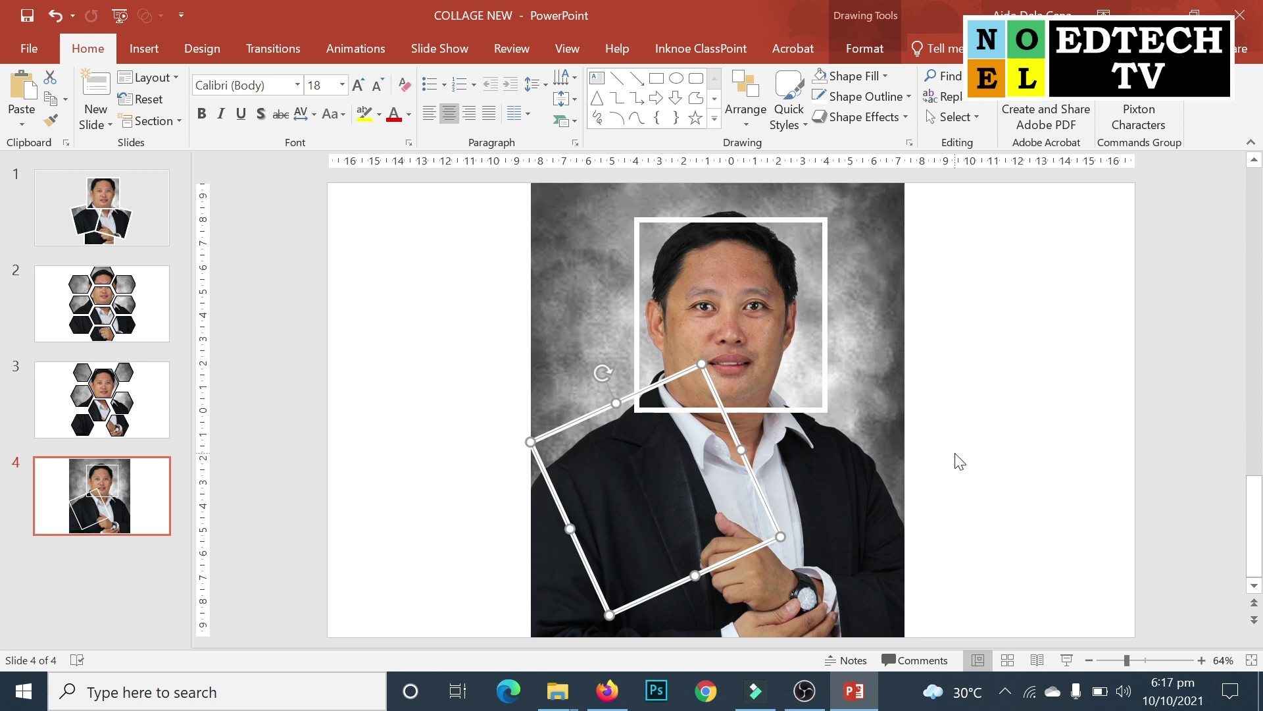
pyautogui.hotkey('ctrl', 'd')
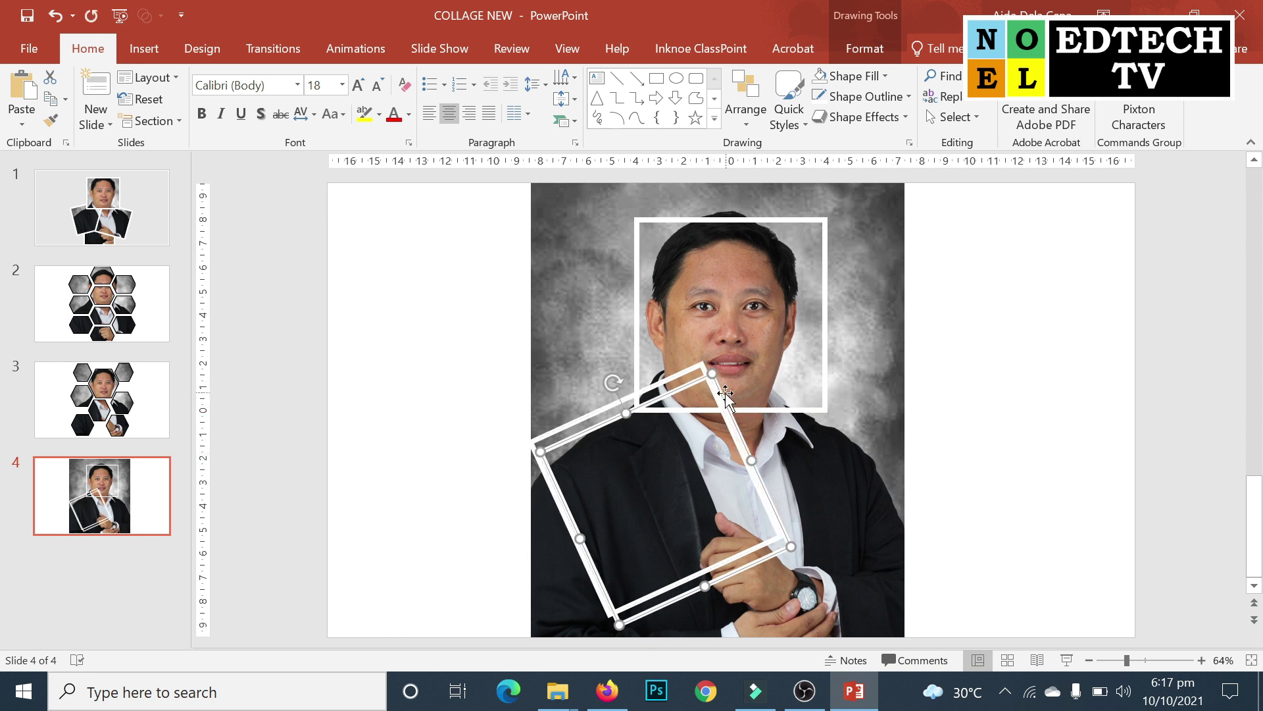
pyautogui.moveTo(725, 394); pyautogui.dragTo(886, 384)
pyautogui.moveTo(776, 372)
pyautogui.mouseDown()
pyautogui.moveTo(886, 379)
pyautogui.moveTo(820, 376)
pyautogui.moveTo(818, 413)
pyautogui.mouseUp()
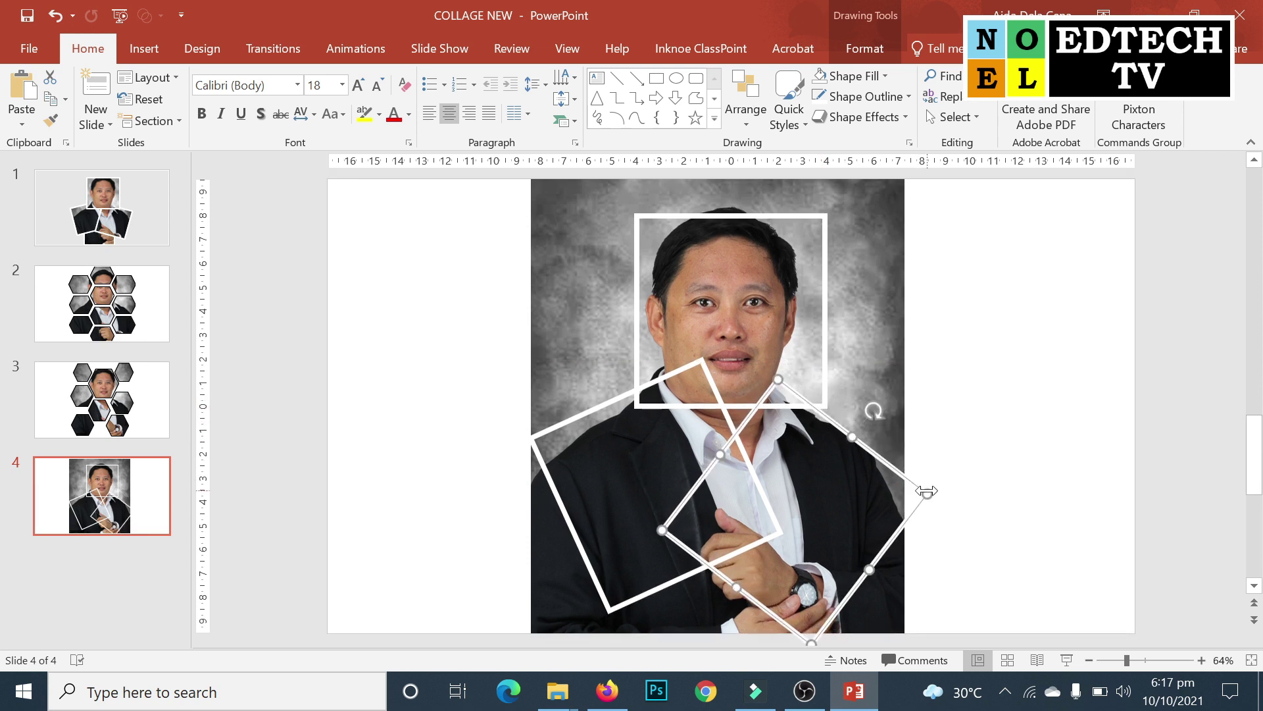
pyautogui.moveTo(927, 490); pyautogui.dragTo(892, 488)
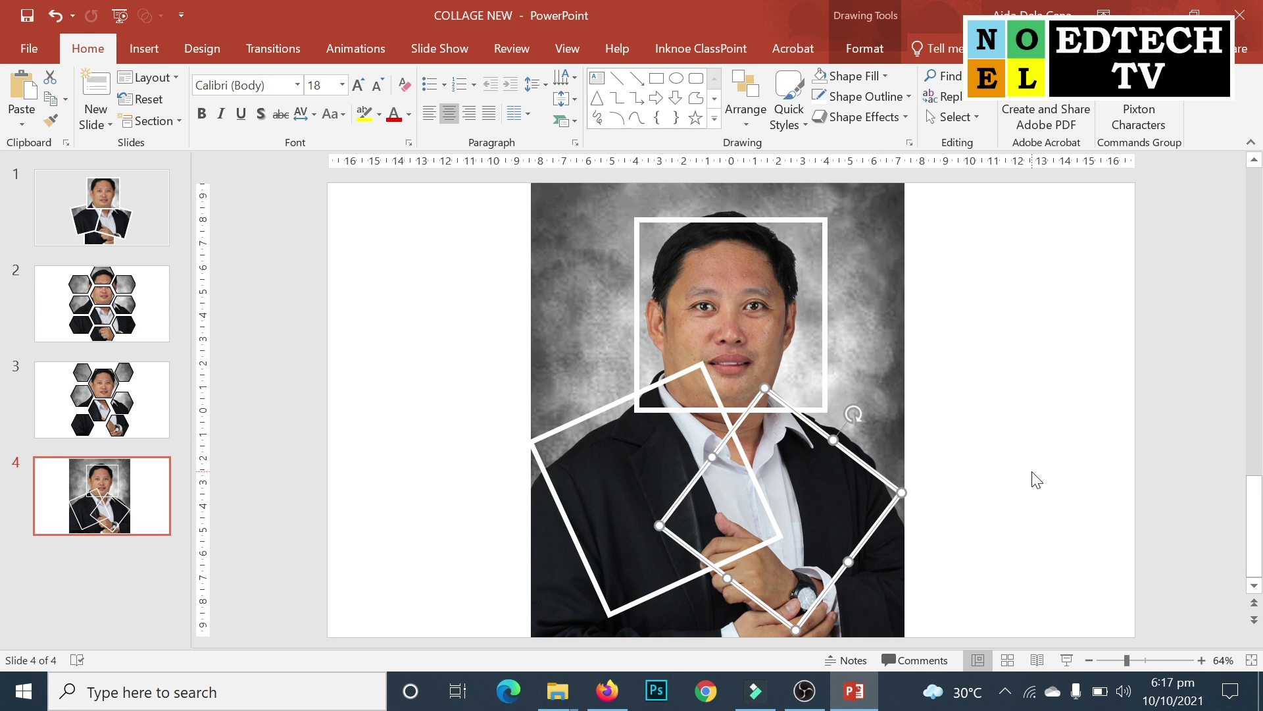
pyautogui.click(609, 411)
pyautogui.click(981, 429)
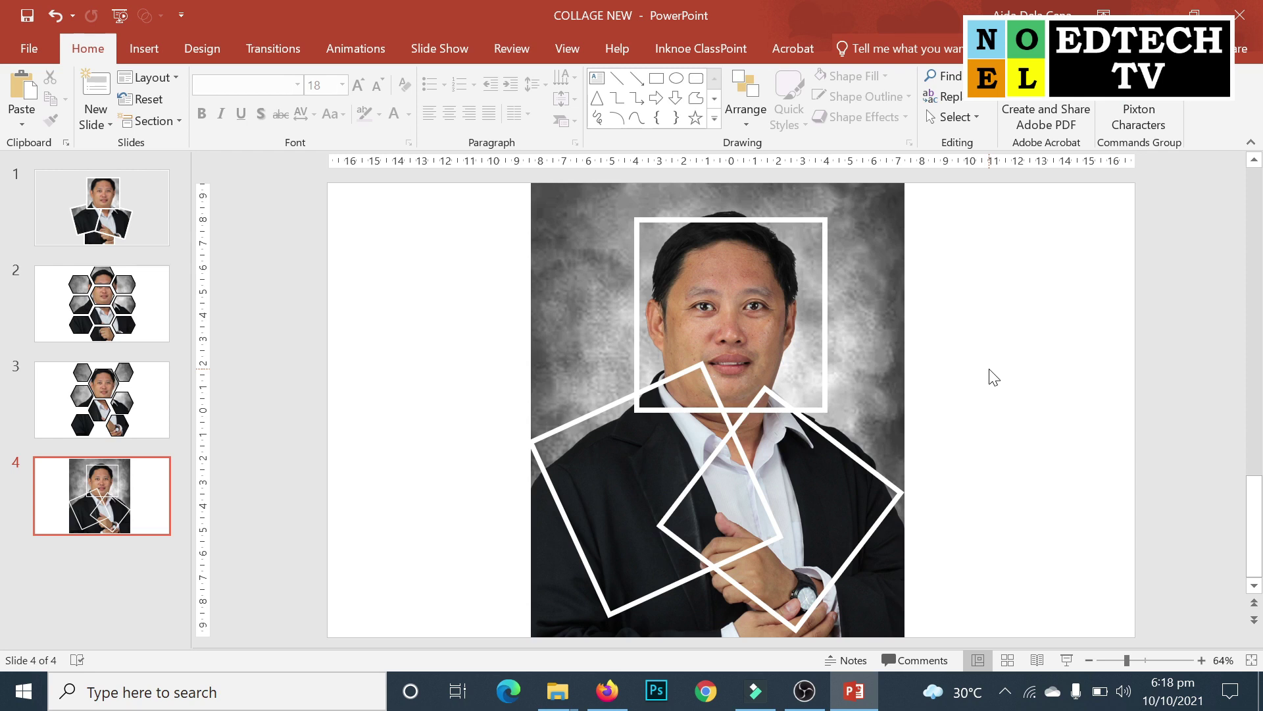
# Copy the portrait photo to the clipboard
pyautogui.click(874, 250)
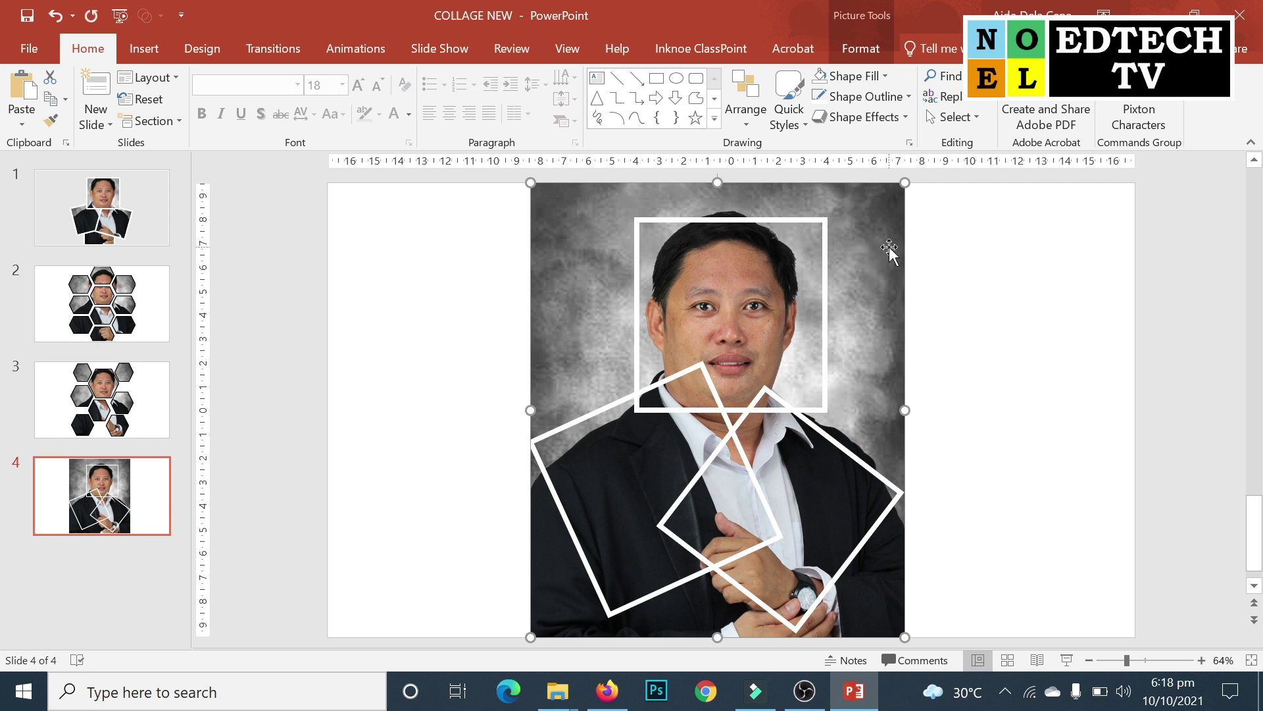
pyautogui.rightClick(892, 250)
pyautogui.click(927, 285)
pyautogui.click(982, 282)
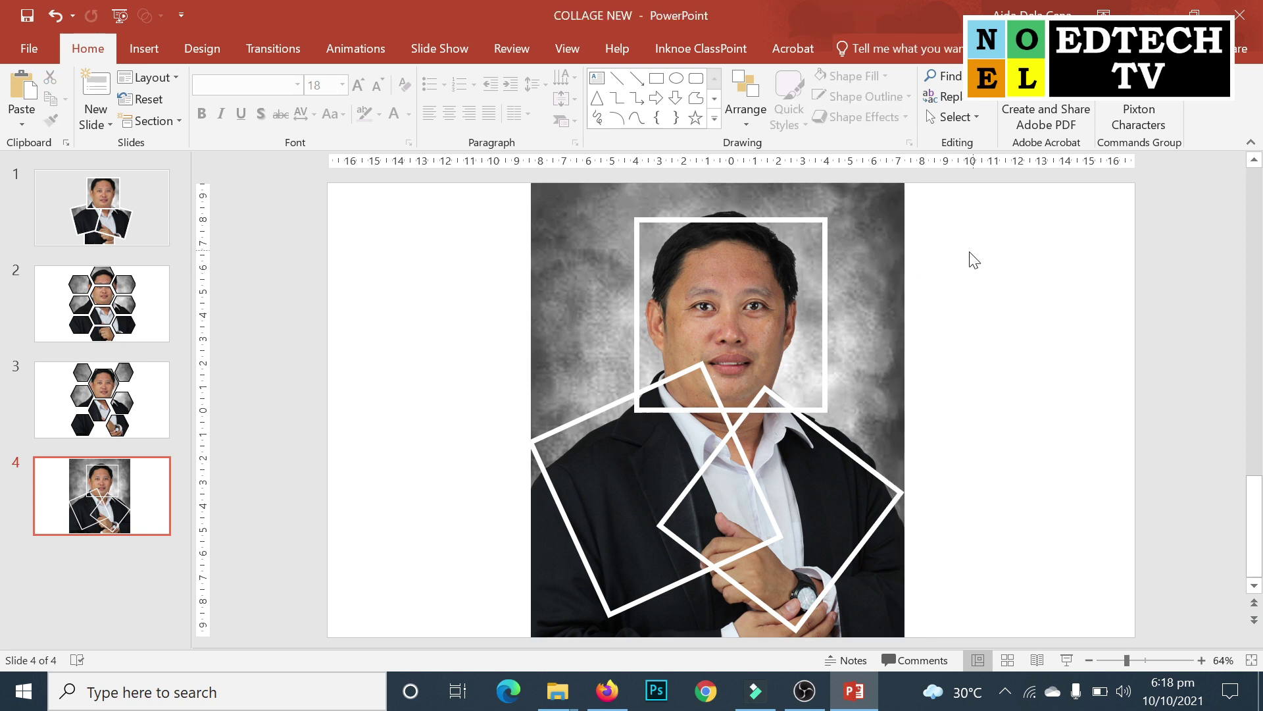
# Intersect the portrait with the upright square to leave only the face piece
pyautogui.click(877, 223)
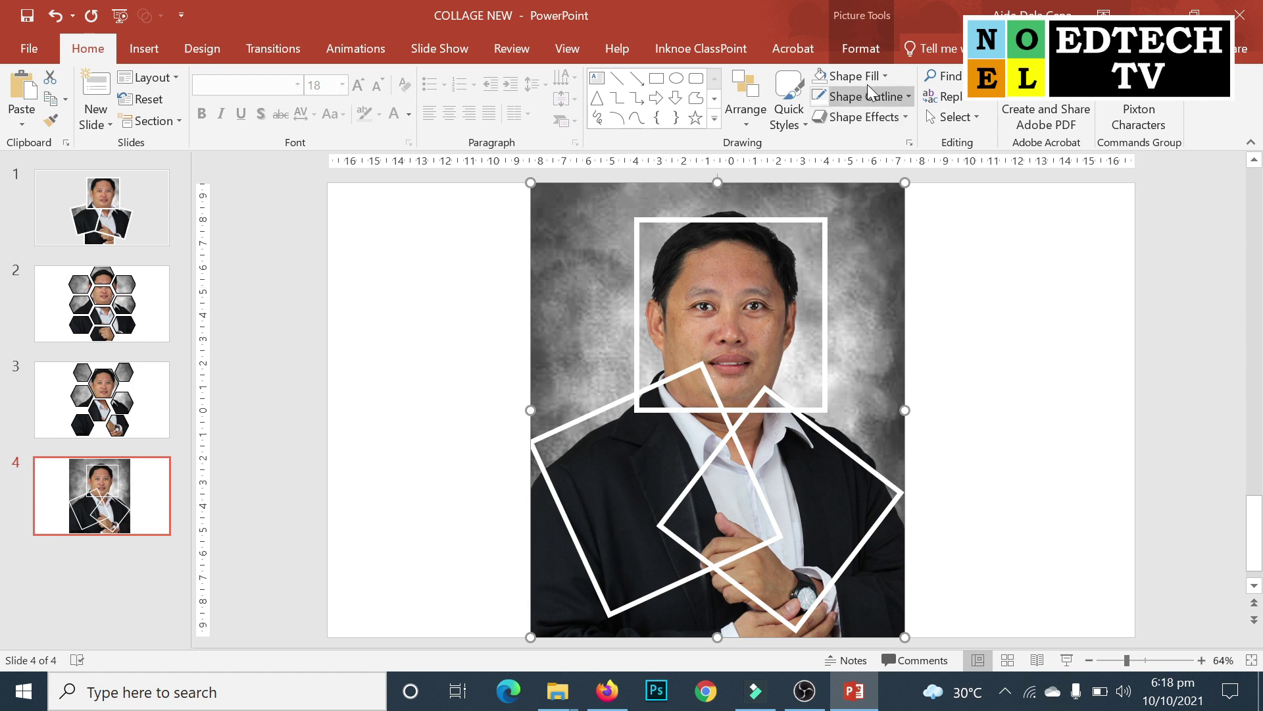
pyautogui.click(861, 49)
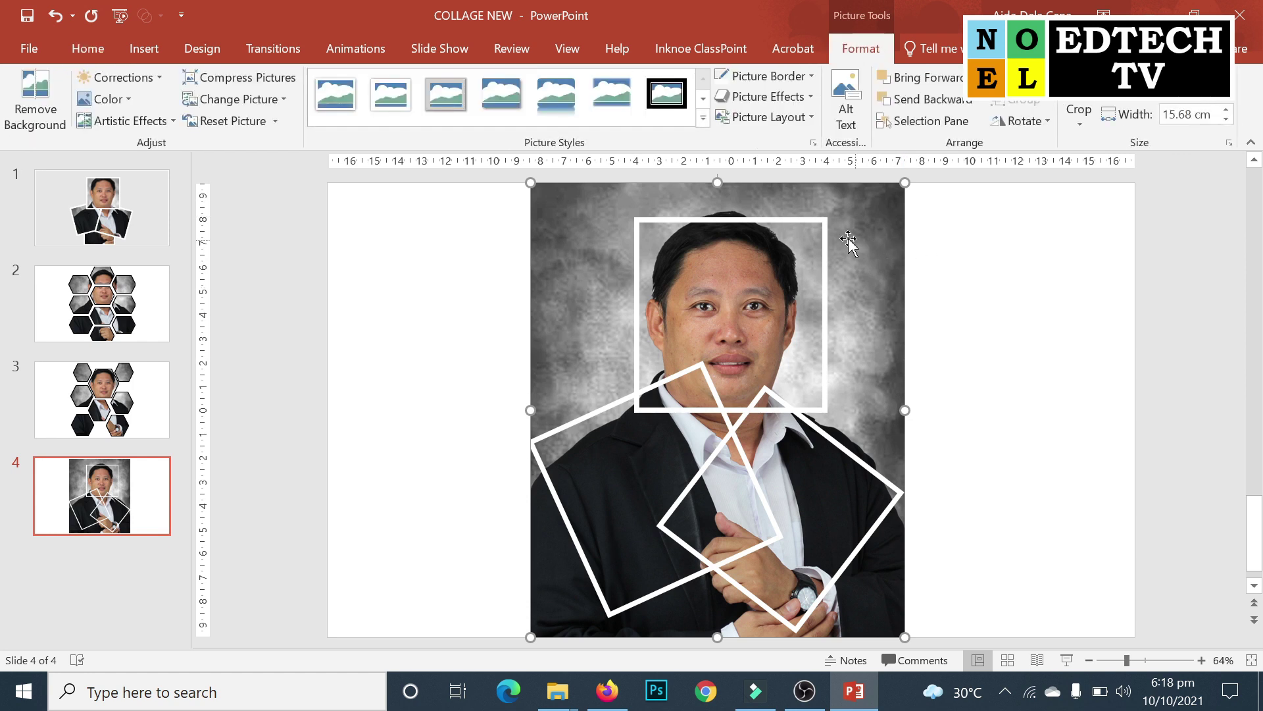
pyautogui.click(811, 222)
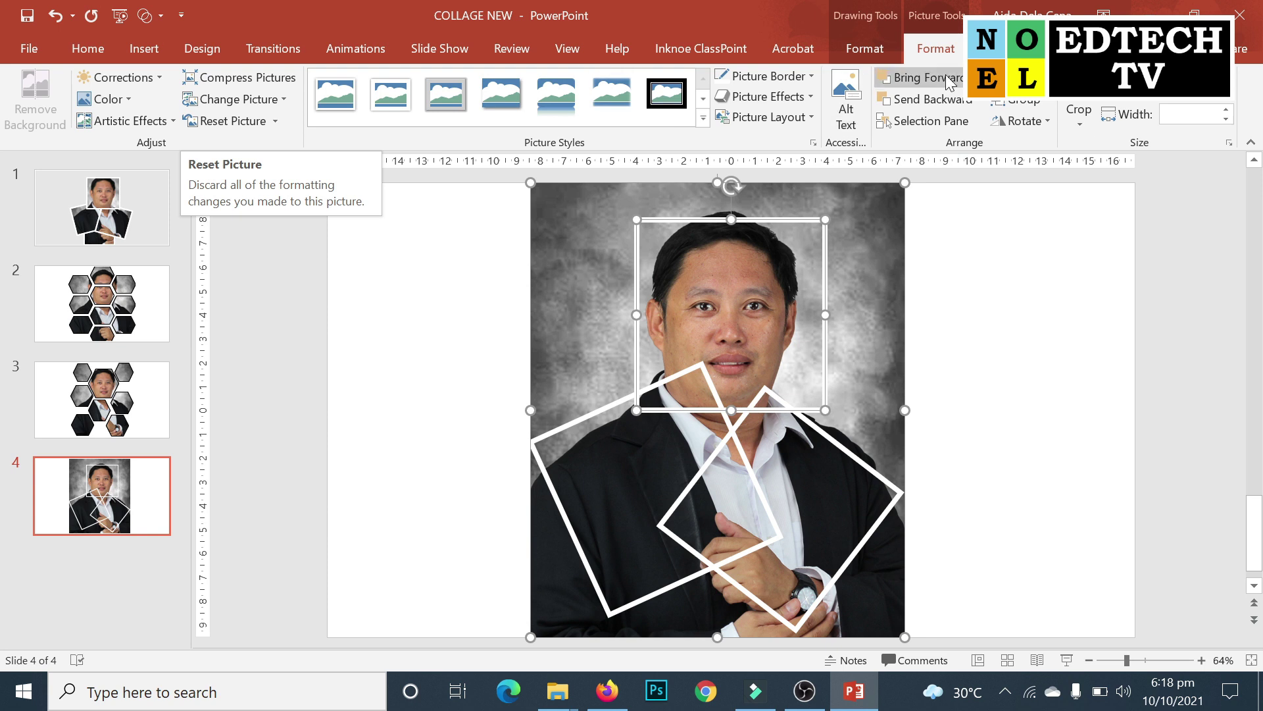
pyautogui.click(867, 53)
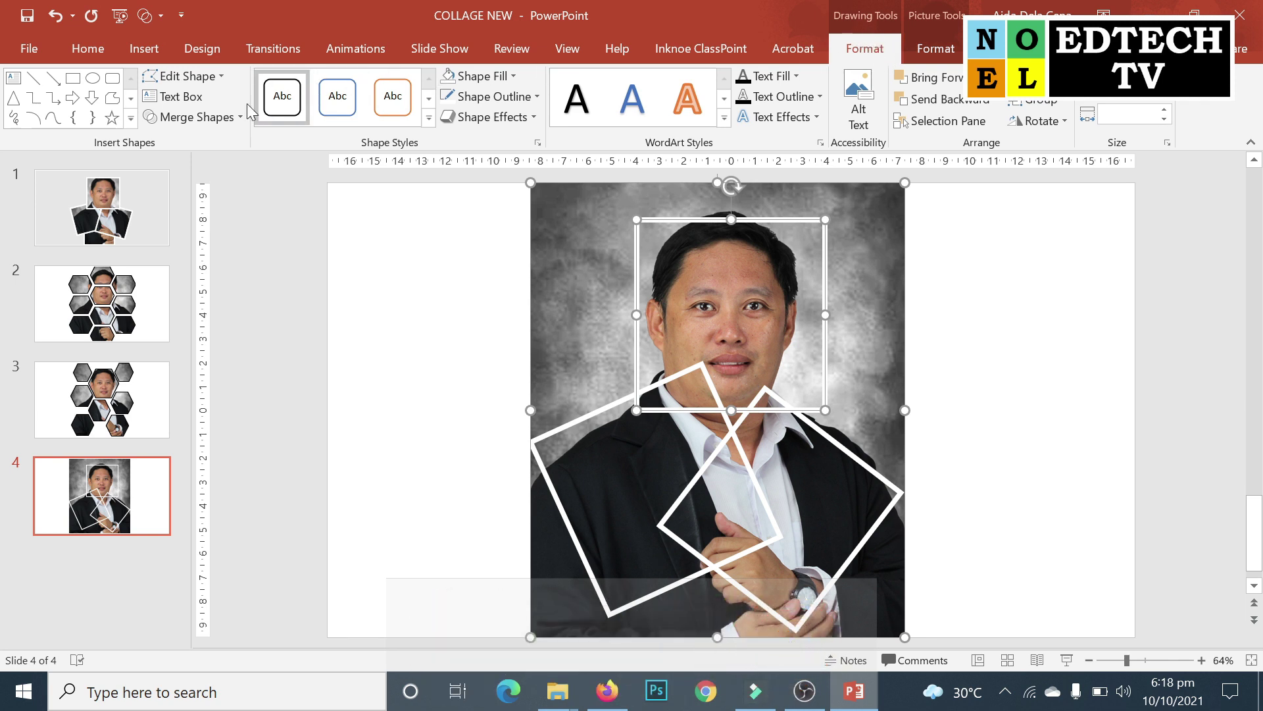
pyautogui.click(212, 118)
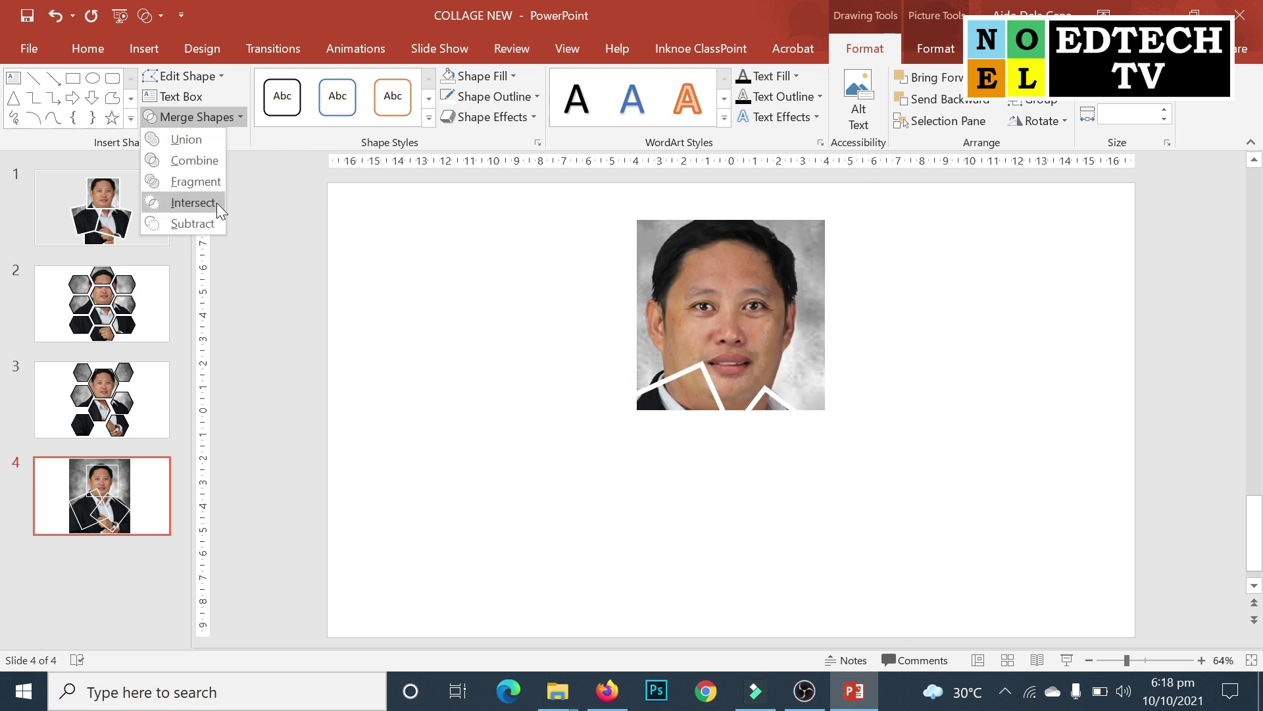
pyautogui.click(215, 202)
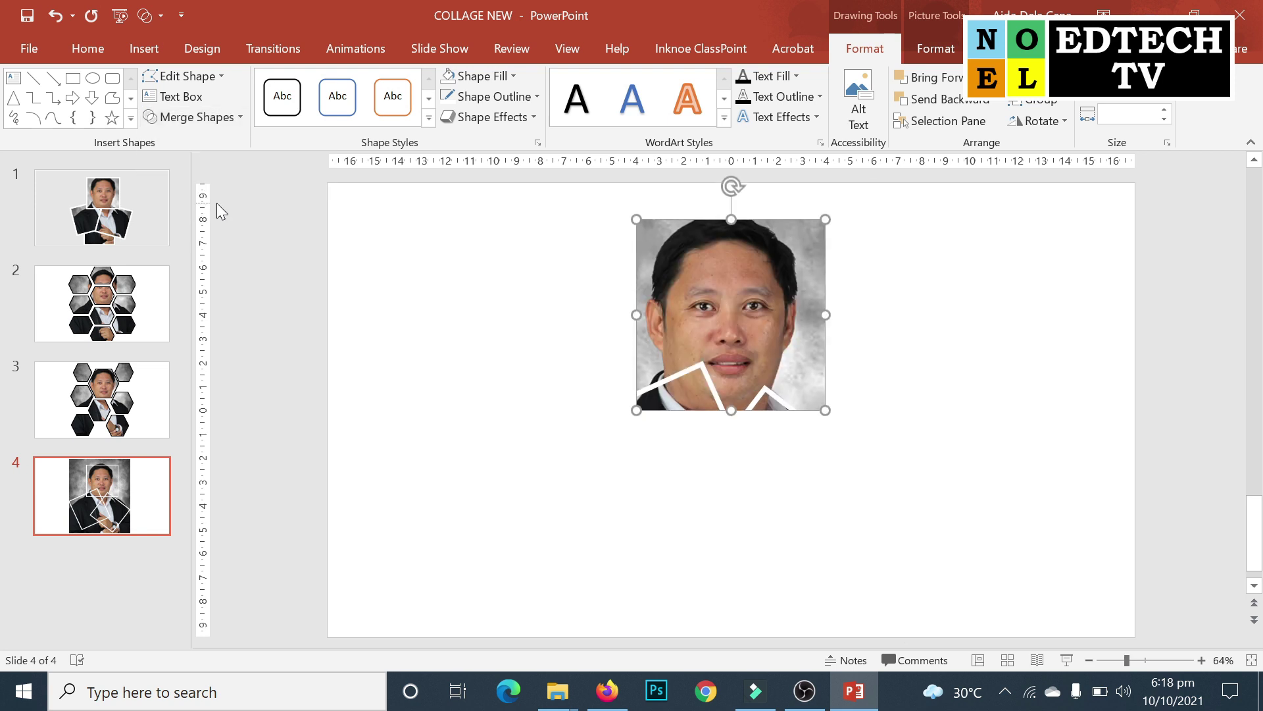
# Paste the full portrait back and send it behind the white frames
pyautogui.click(1150, 290)
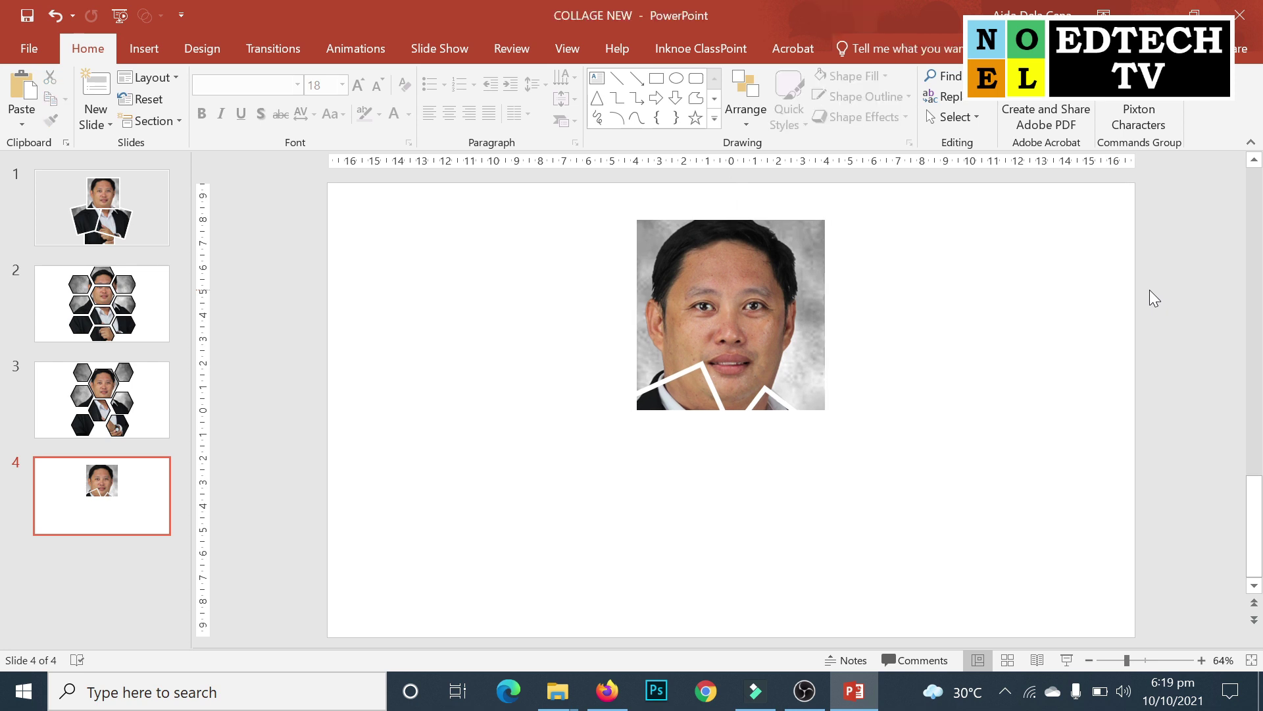
pyautogui.hotkey('ctrl', 'v')
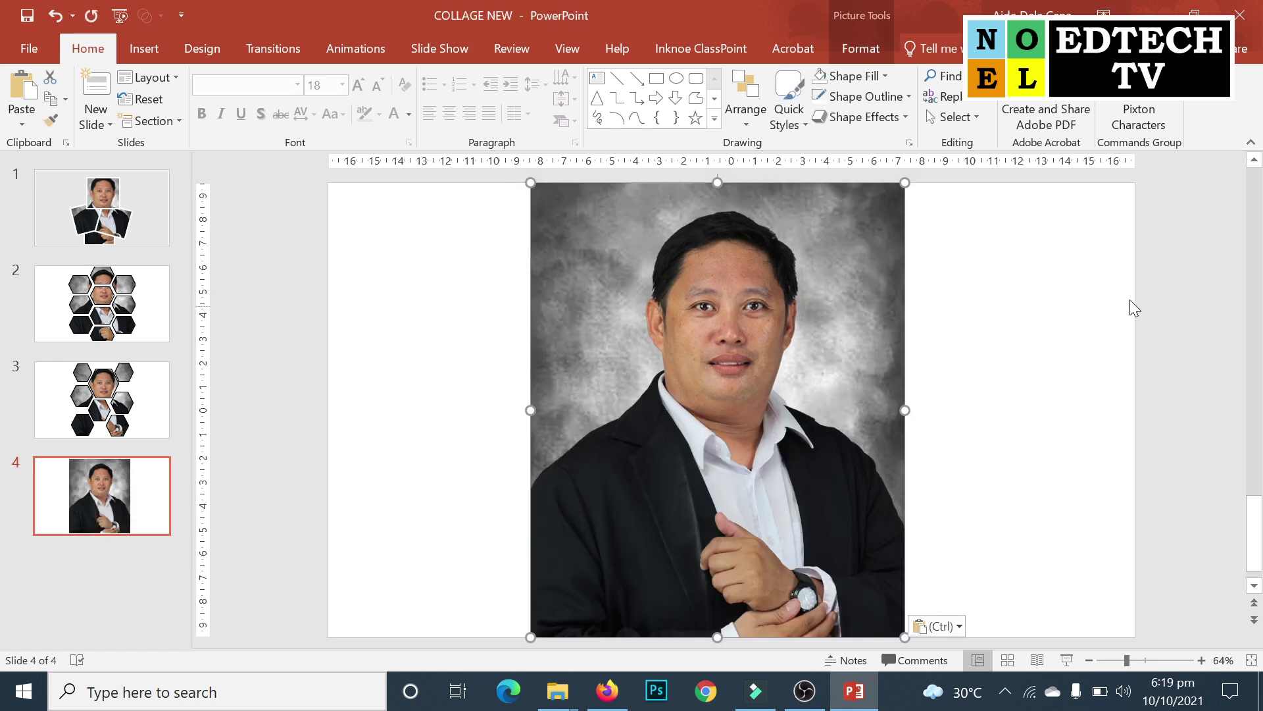
pyautogui.rightClick(852, 191)
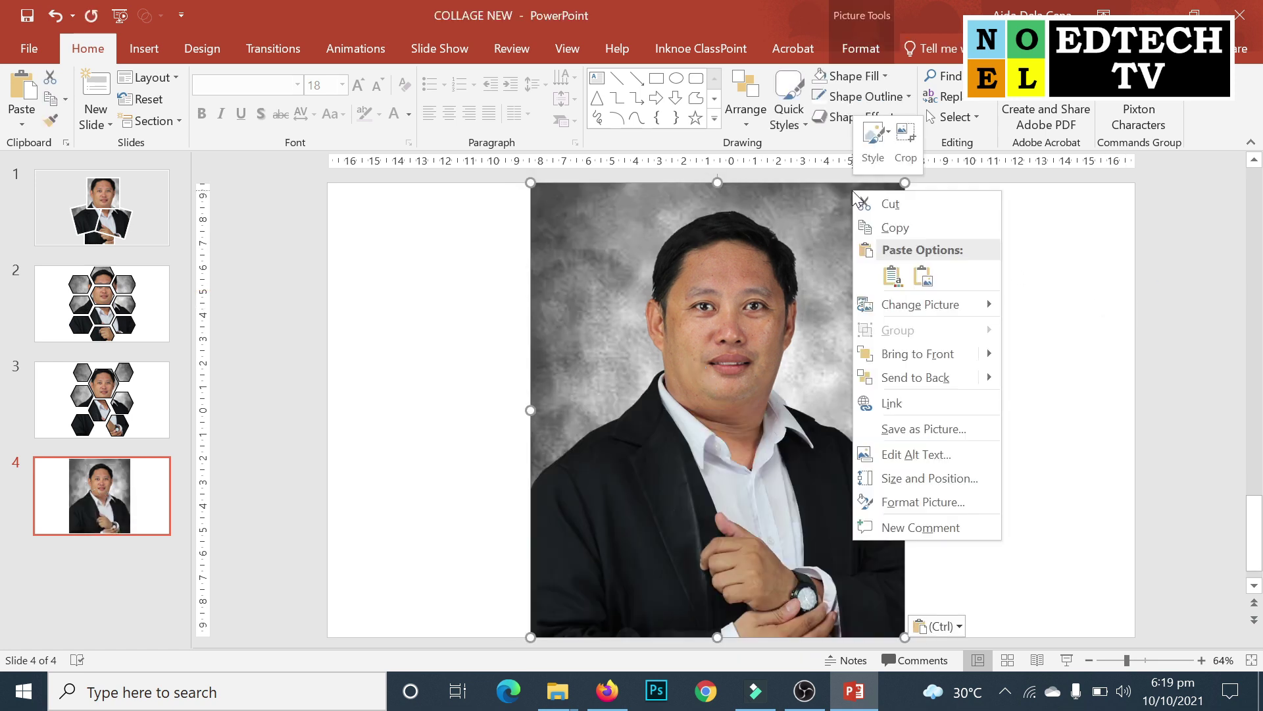
pyautogui.click(953, 374)
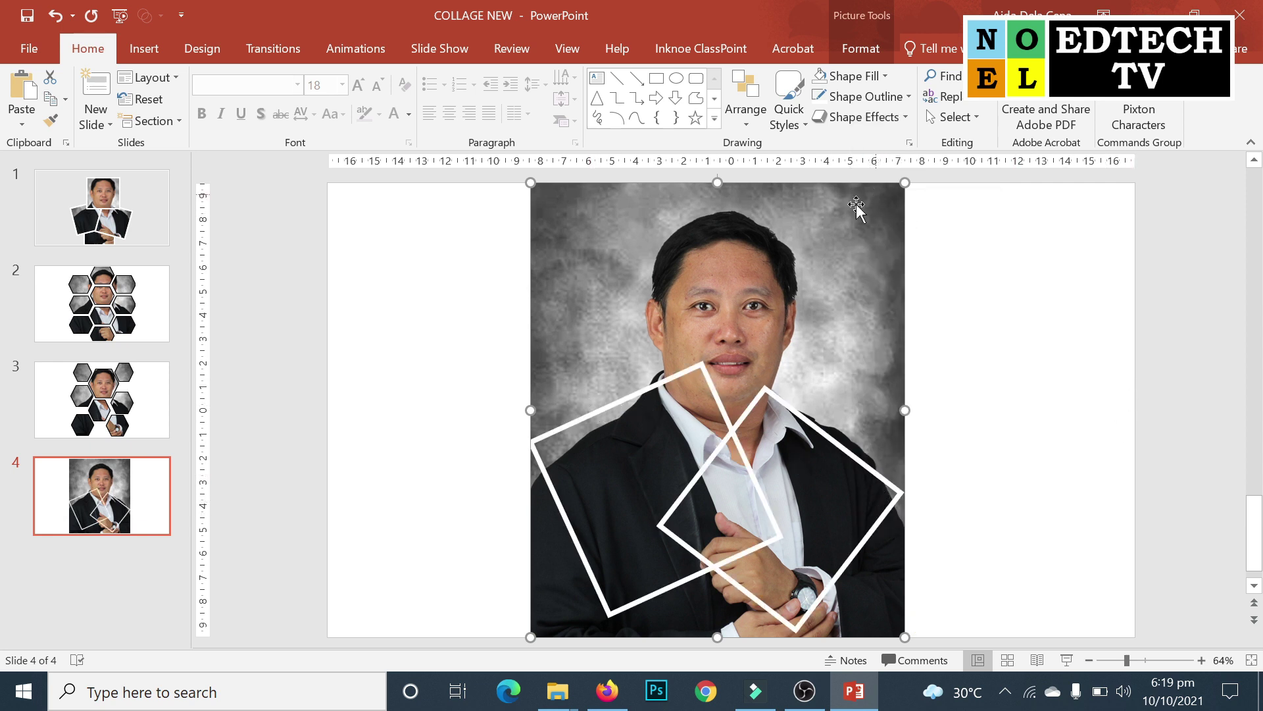
# Intersect the pasted portrait with the left tilted square to make the chest piece
pyautogui.keyDown('shift'); pyautogui.click(604, 406); pyautogui.keyUp('shift')
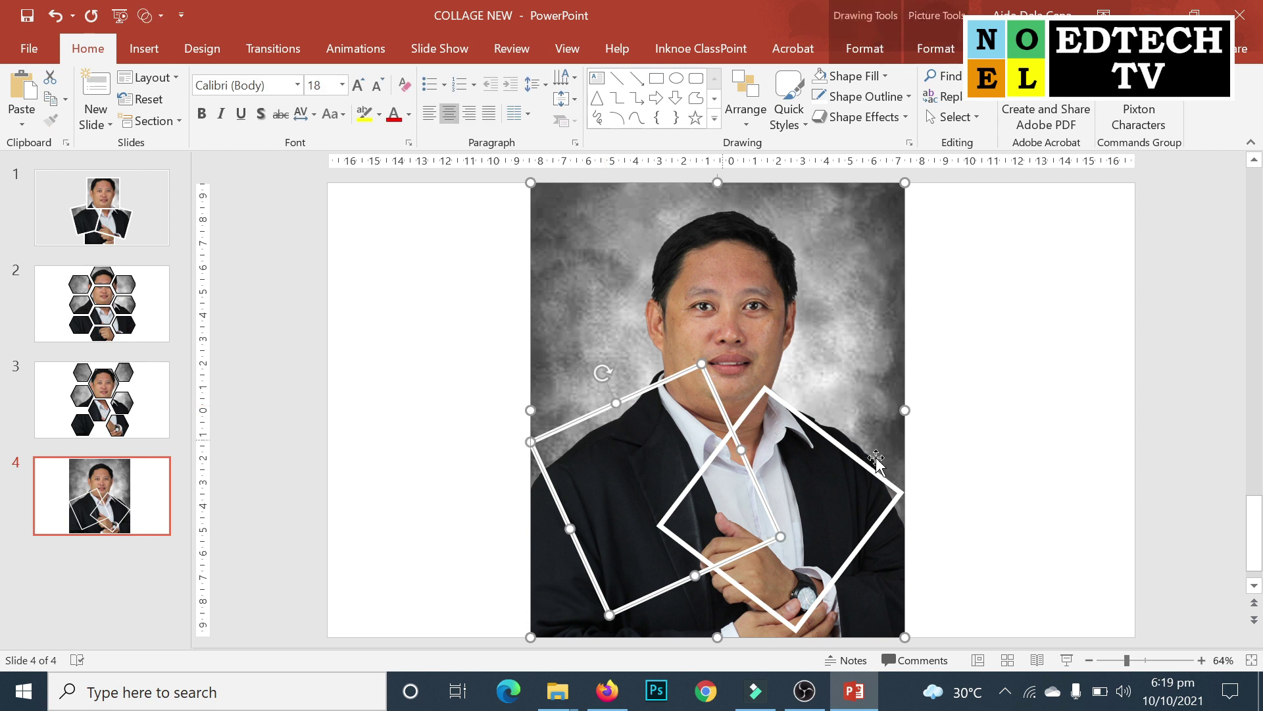
pyautogui.click(863, 53)
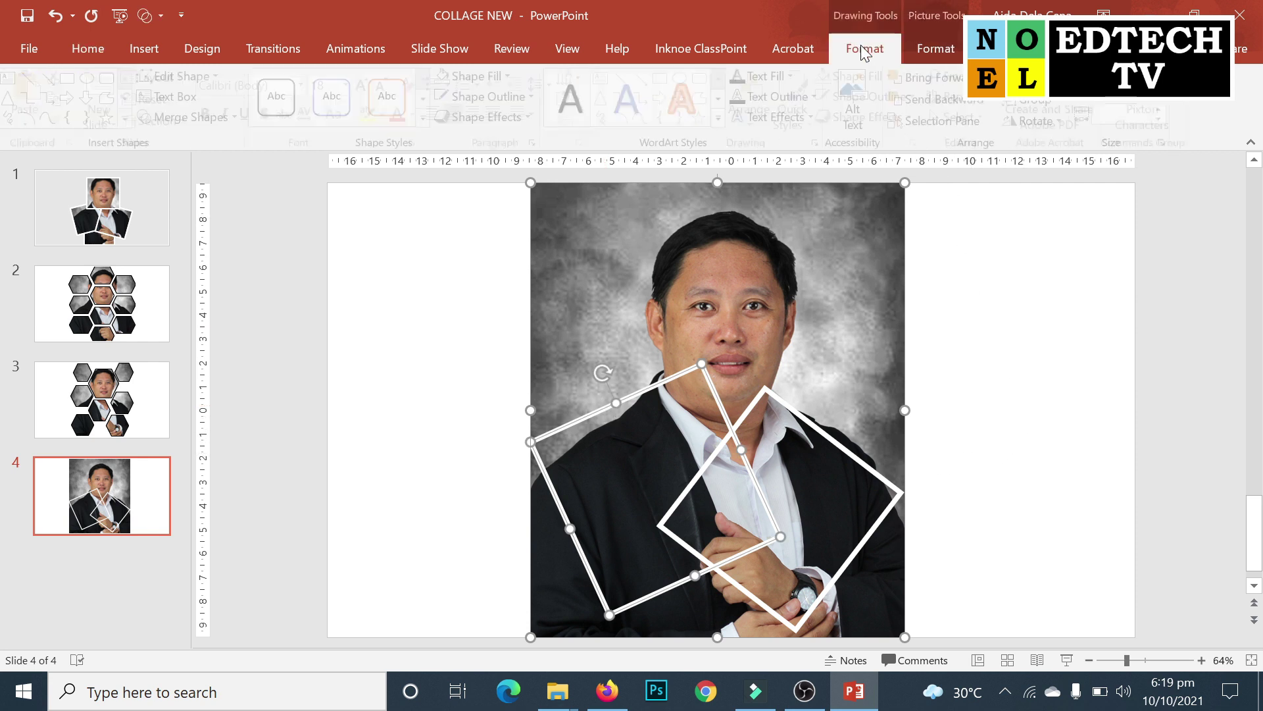
pyautogui.click(229, 119)
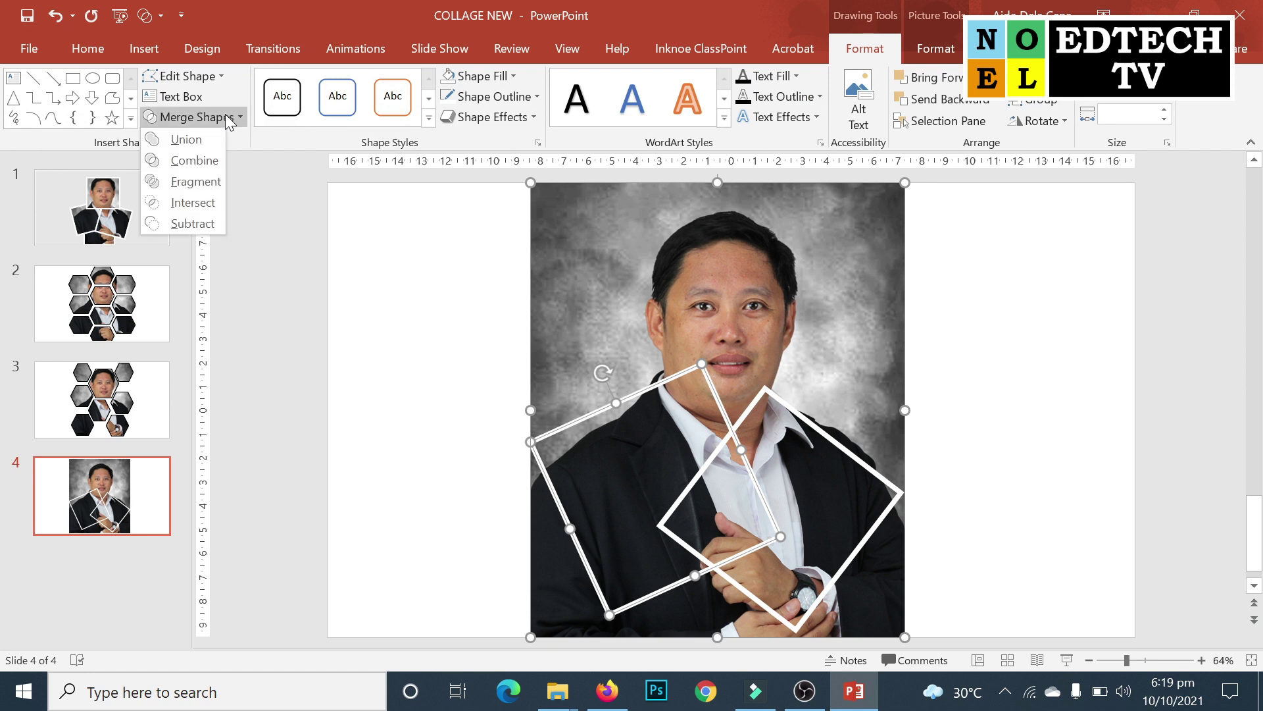
pyautogui.click(215, 199)
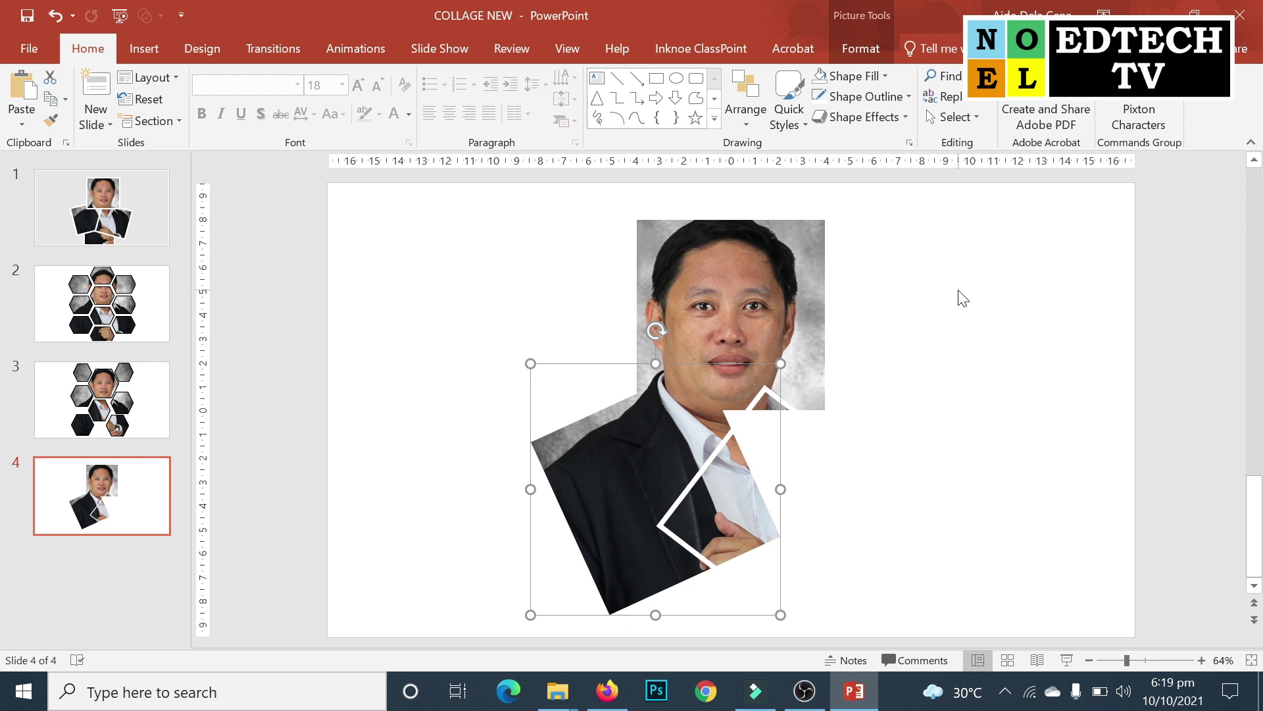
# Paste another portrait copy and send it behind the diamond frame
pyautogui.hotkey('ctrl', 'v')
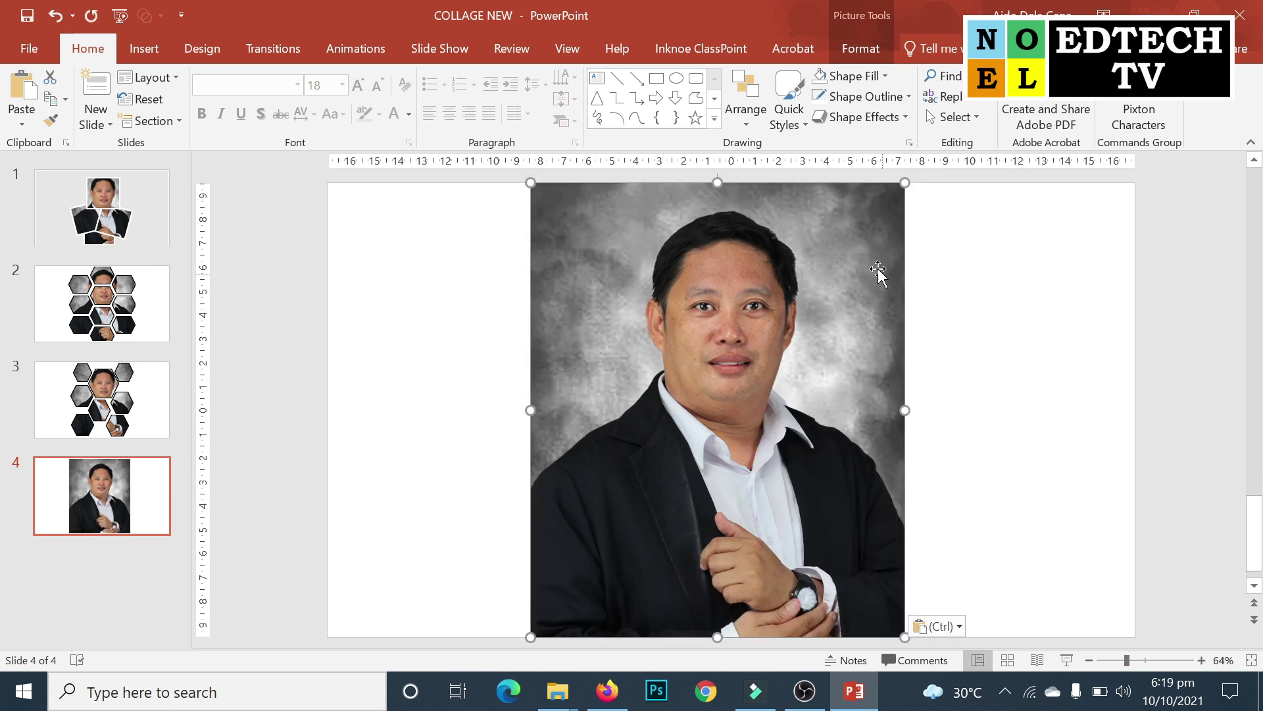
pyautogui.rightClick(869, 227)
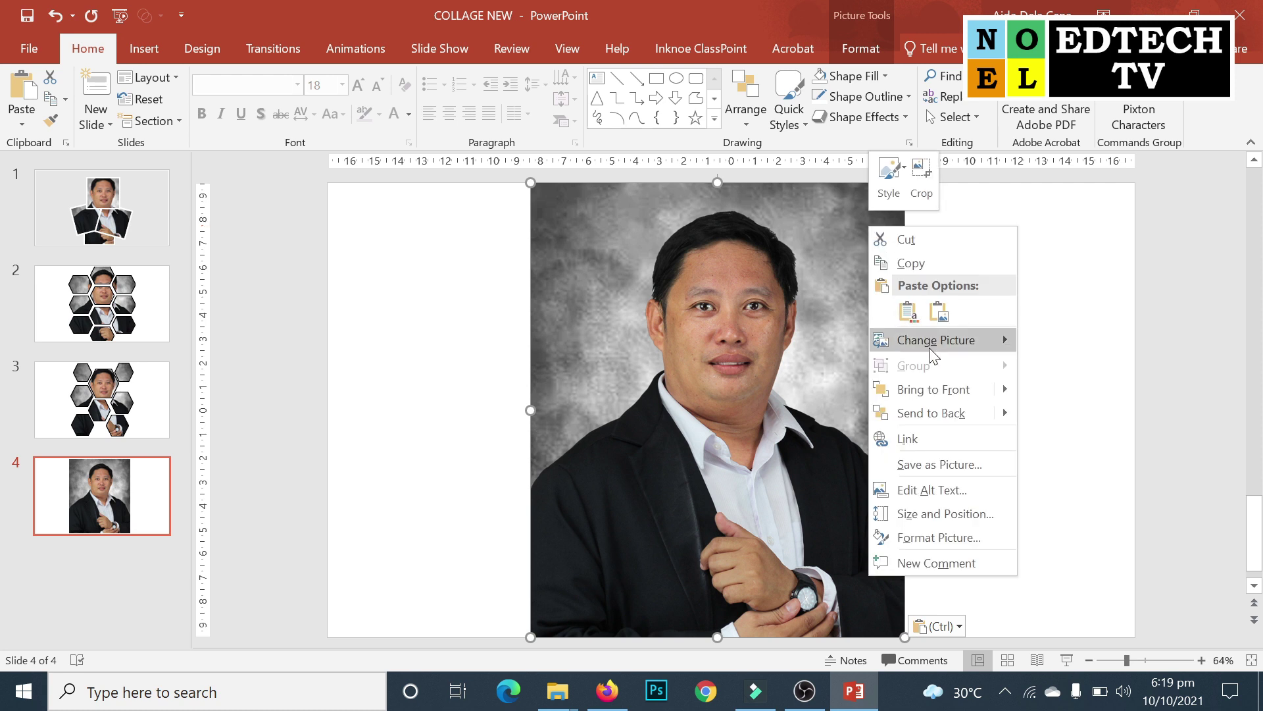
pyautogui.click(948, 413)
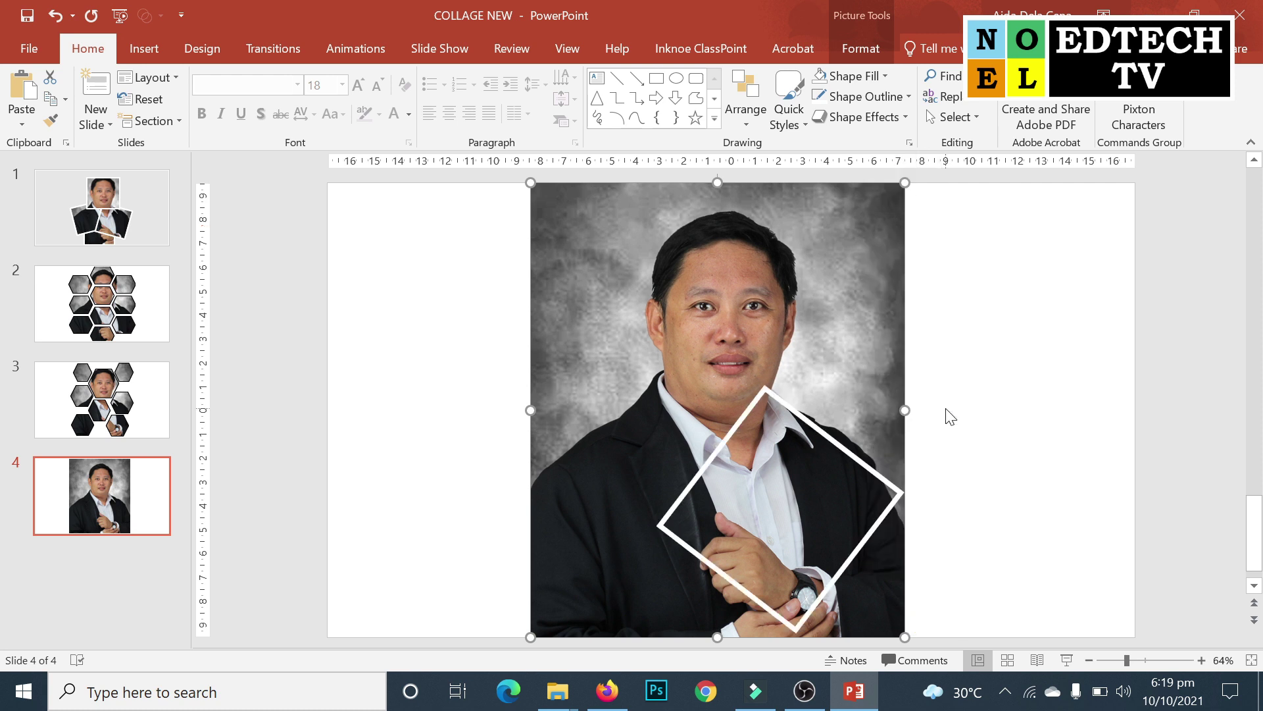
# Intersect the copy with the diamond outline to make the hands-and-watch piece
pyautogui.click(840, 450)
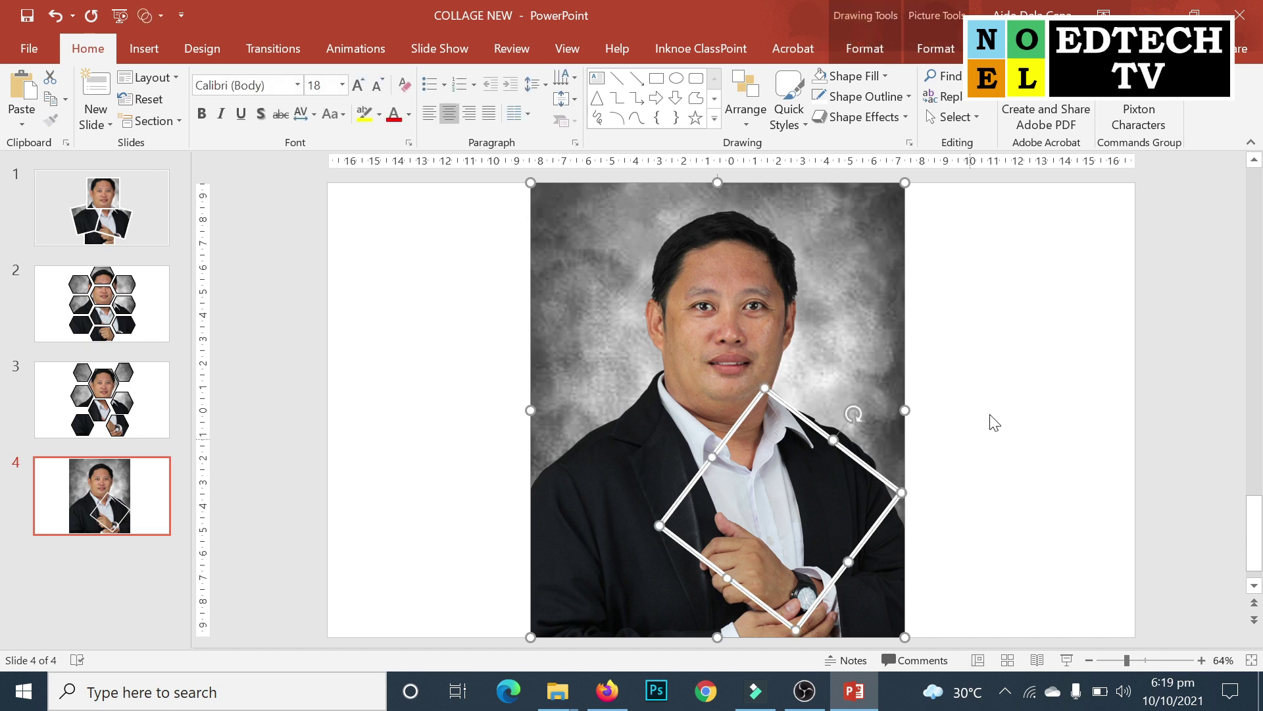
pyautogui.click(881, 48)
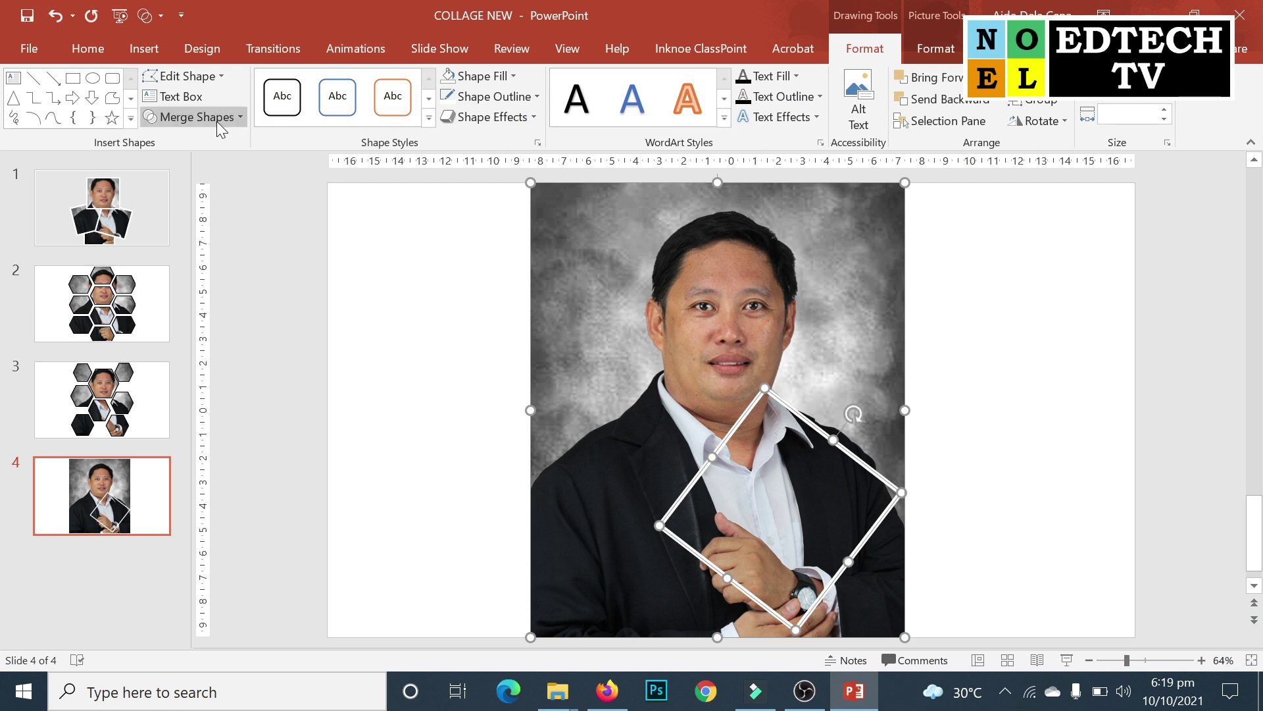
pyautogui.click(215, 121)
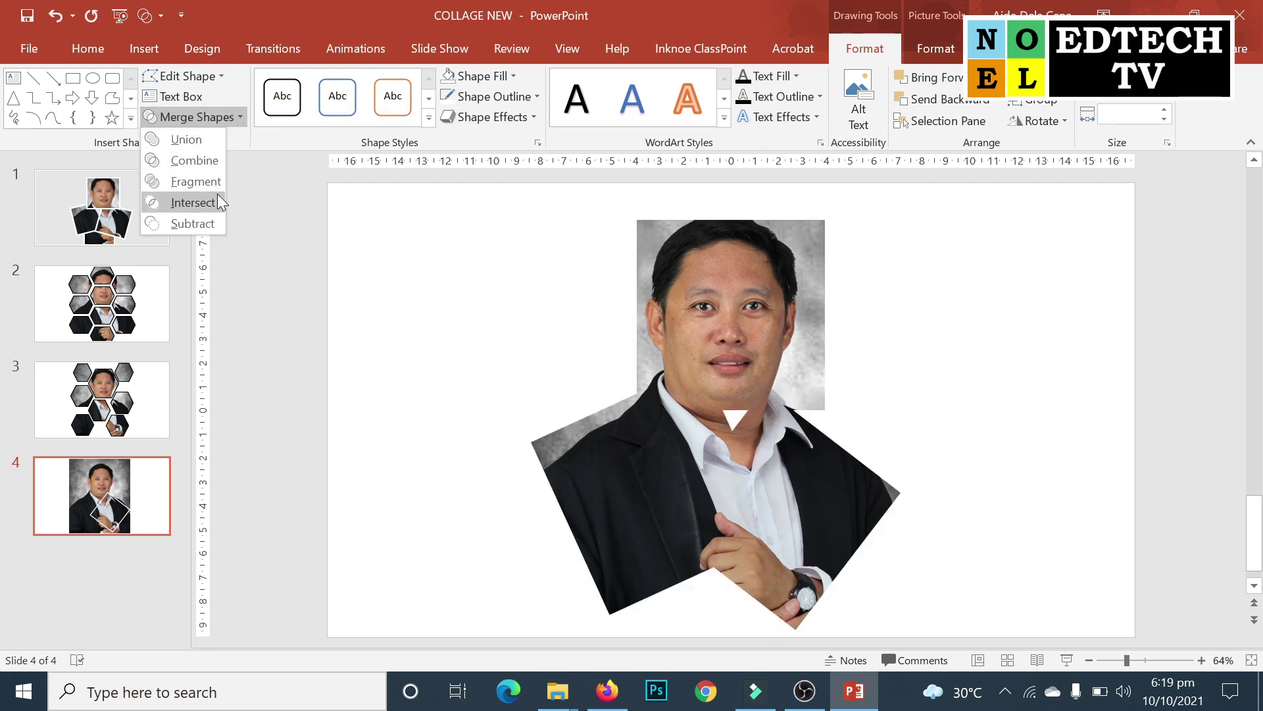
pyautogui.click(193, 202)
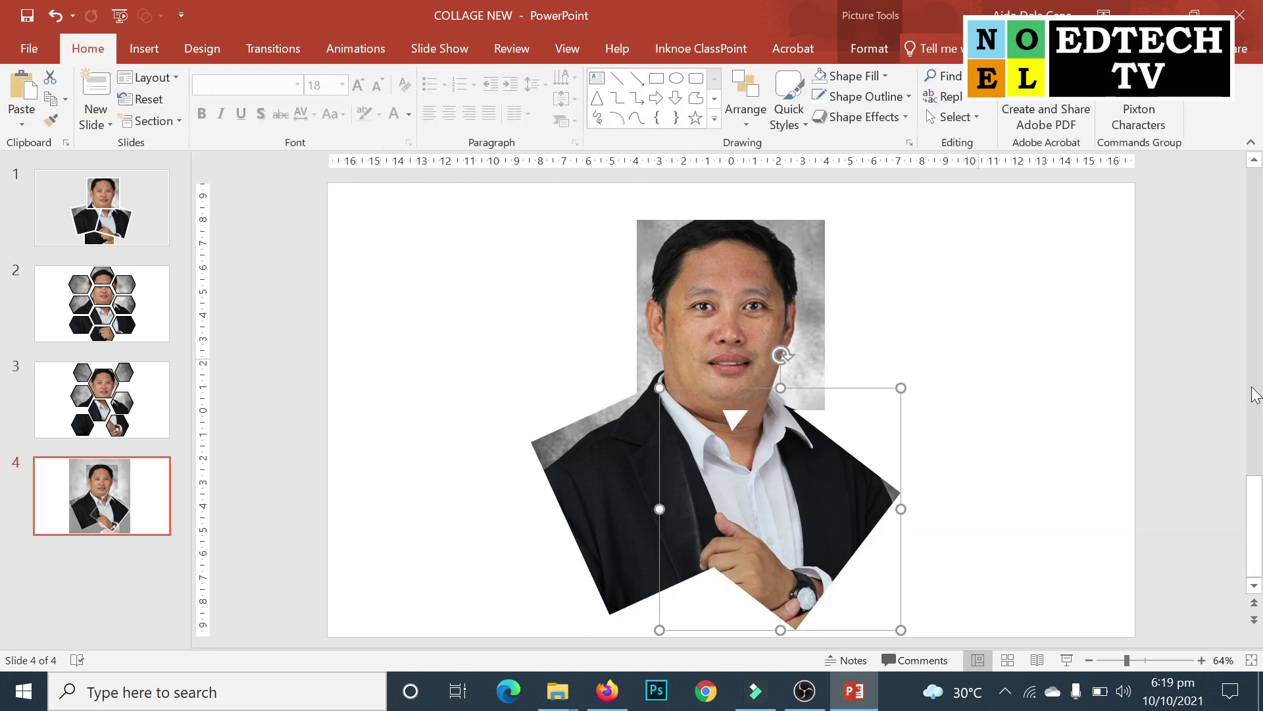
pyautogui.click(1130, 365)
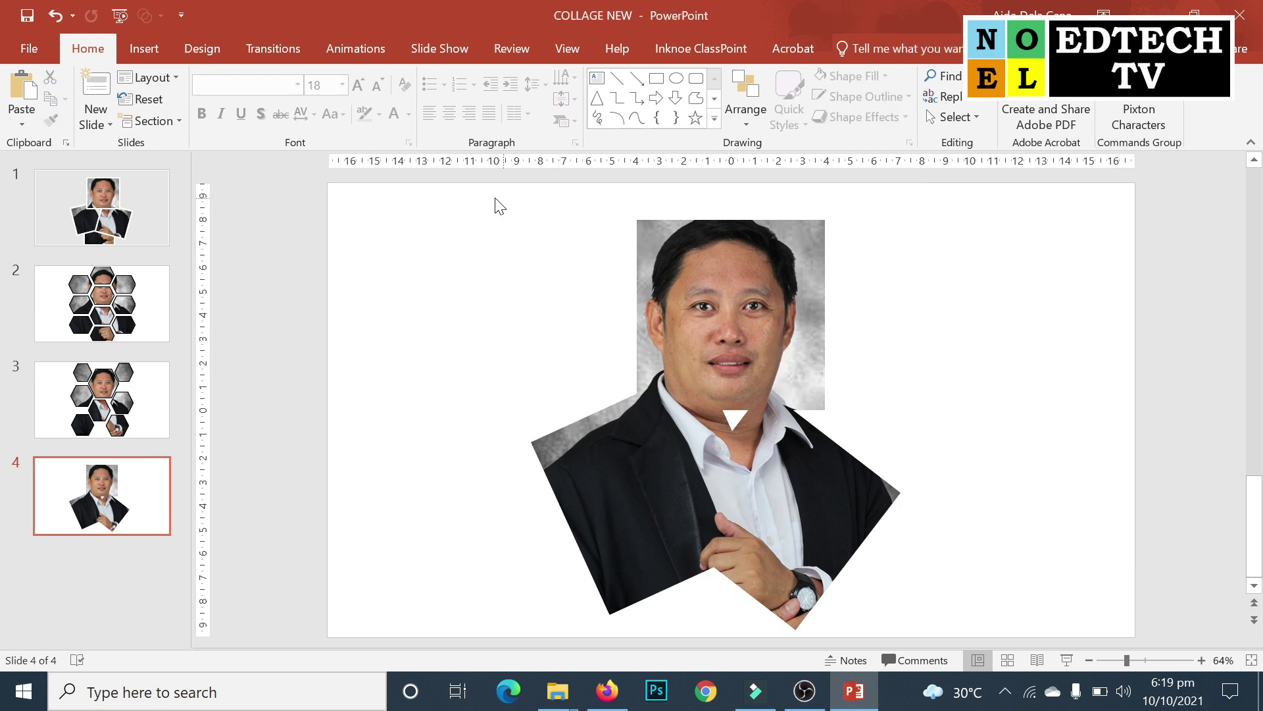
pyautogui.click(725, 235)
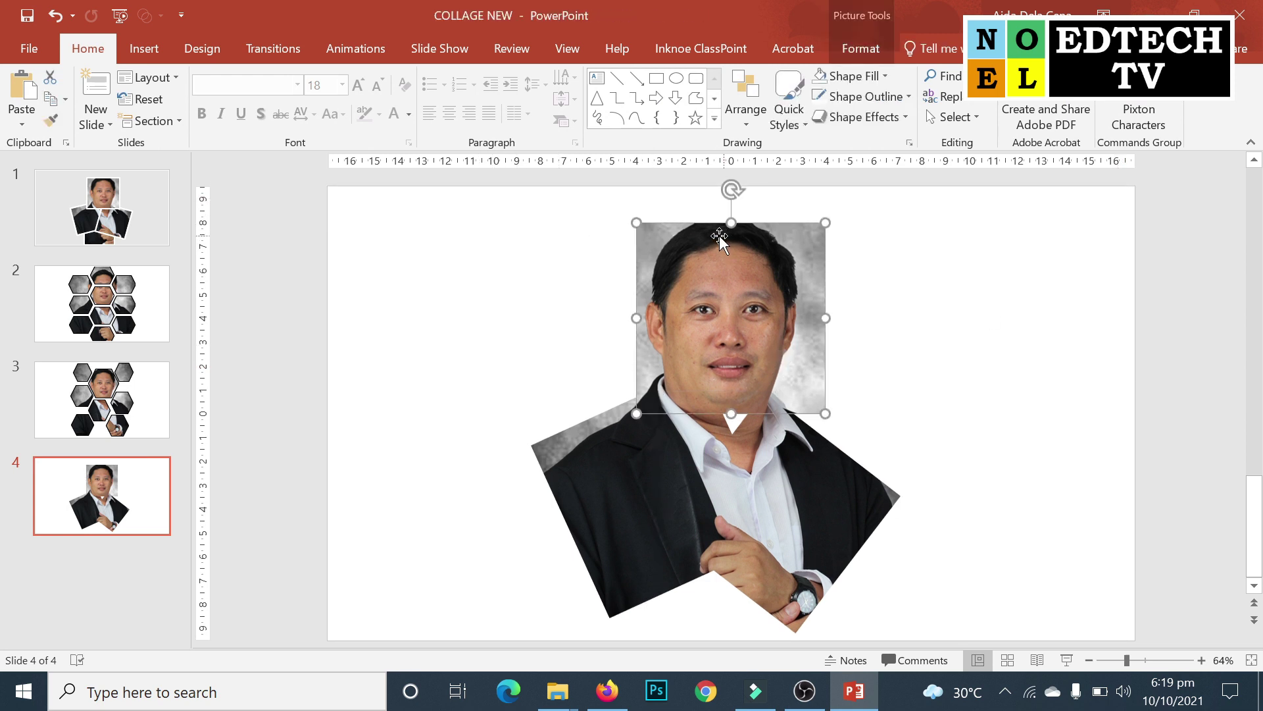
# Give the face piece a solid black border line in Format Picture
pyautogui.click(863, 49)
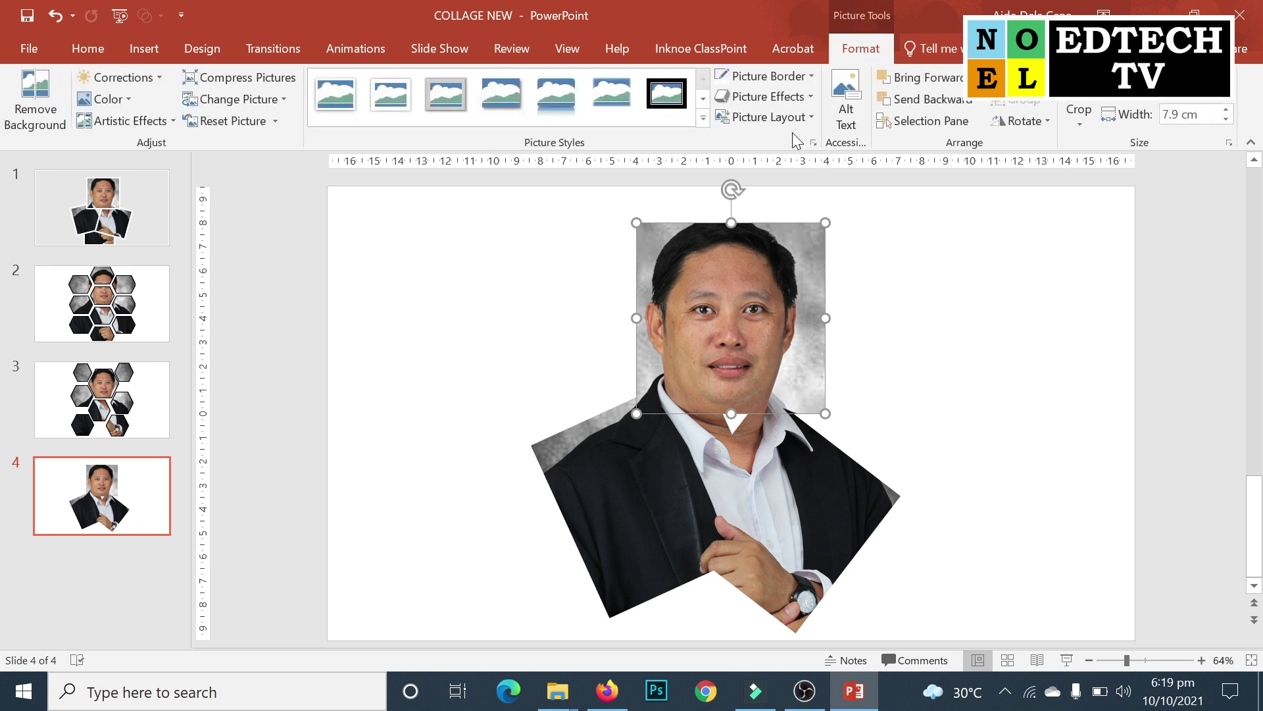
pyautogui.rightClick(764, 244)
pyautogui.click(838, 556)
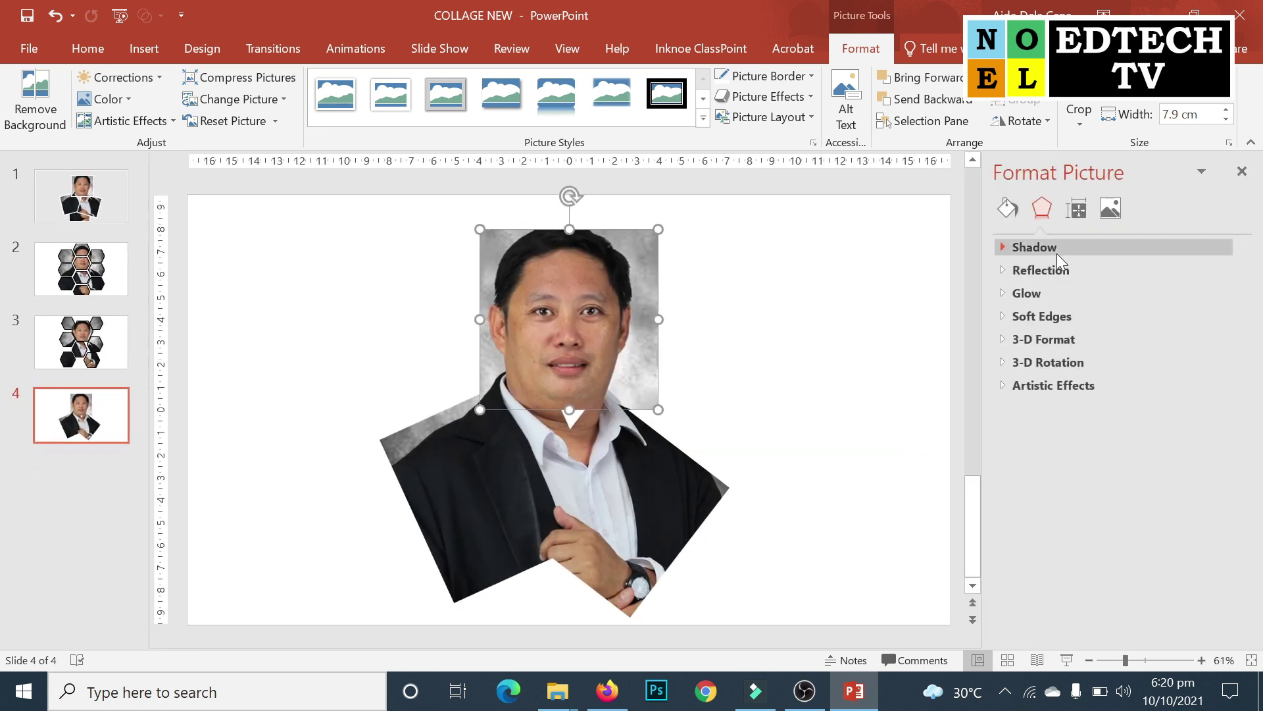
pyautogui.click(1010, 209)
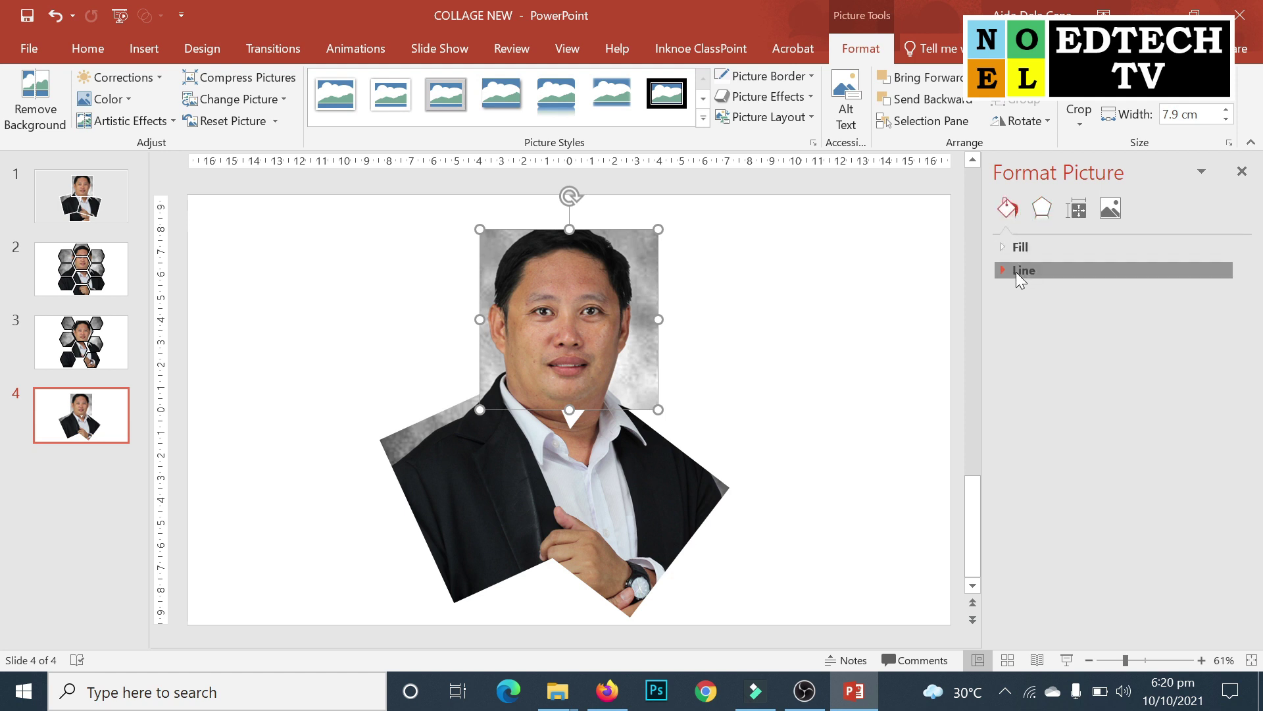
pyautogui.click(1015, 270)
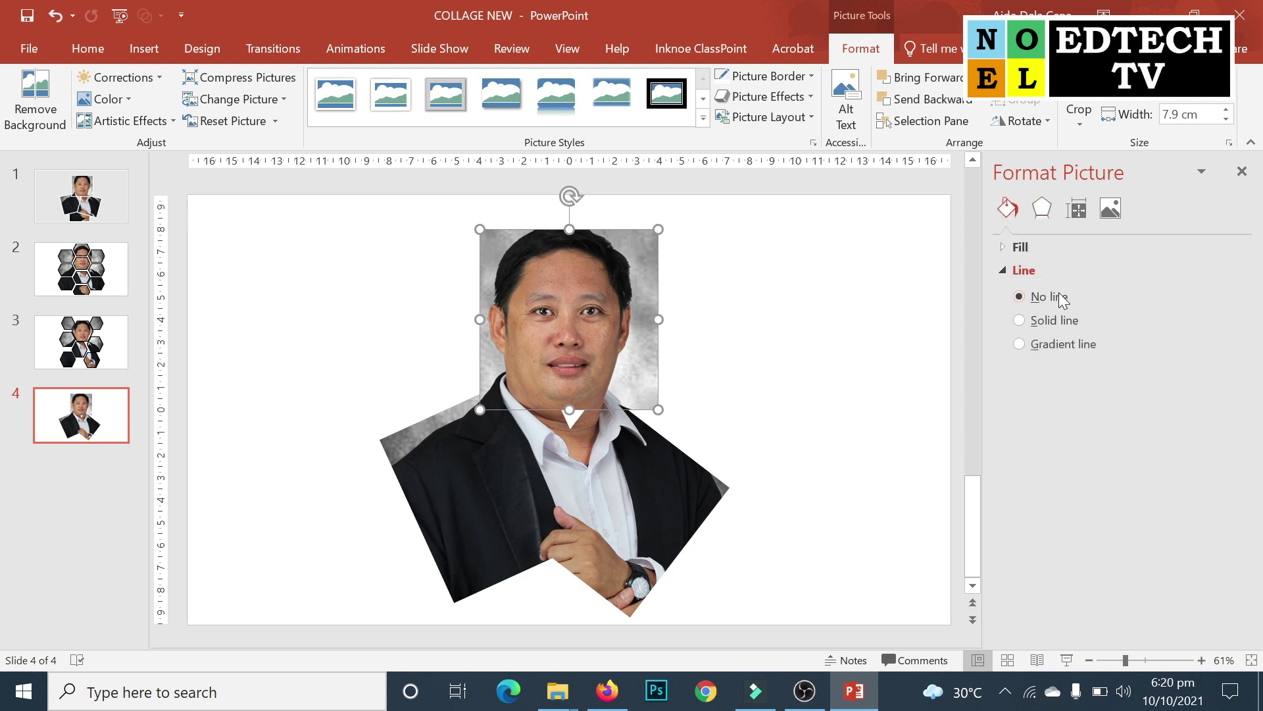
pyautogui.click(1050, 321)
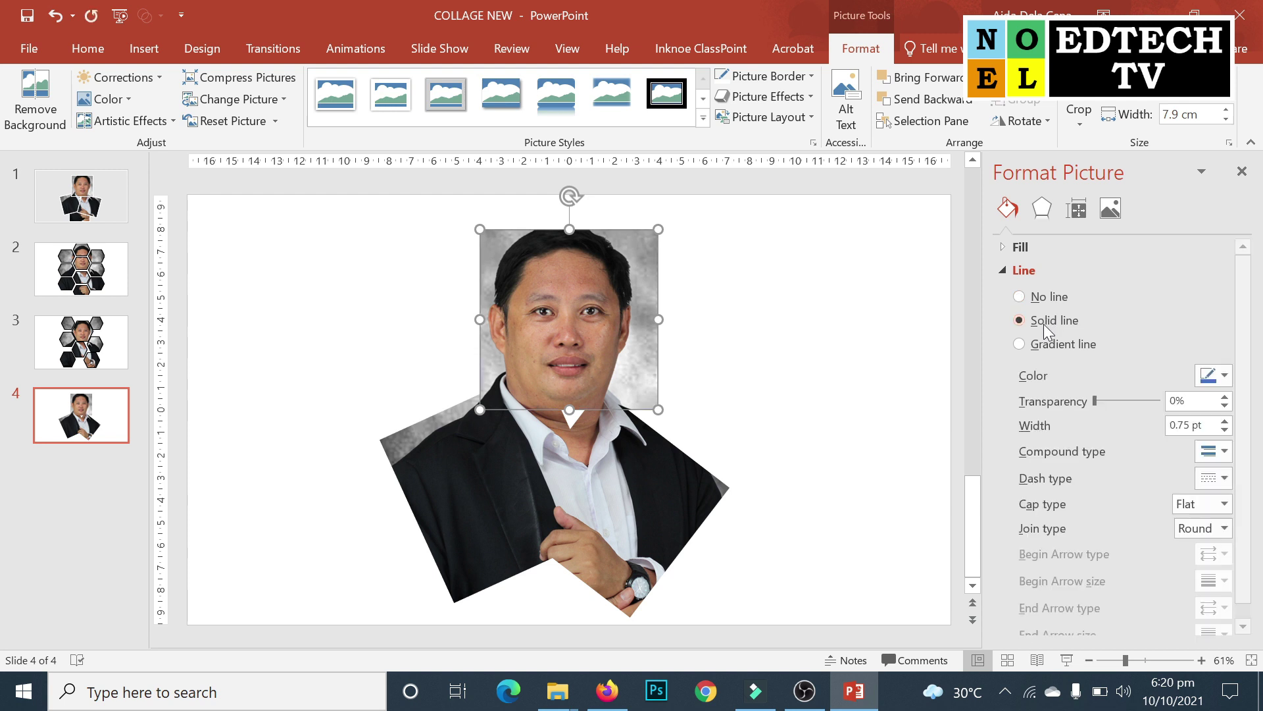
pyautogui.click(1225, 378)
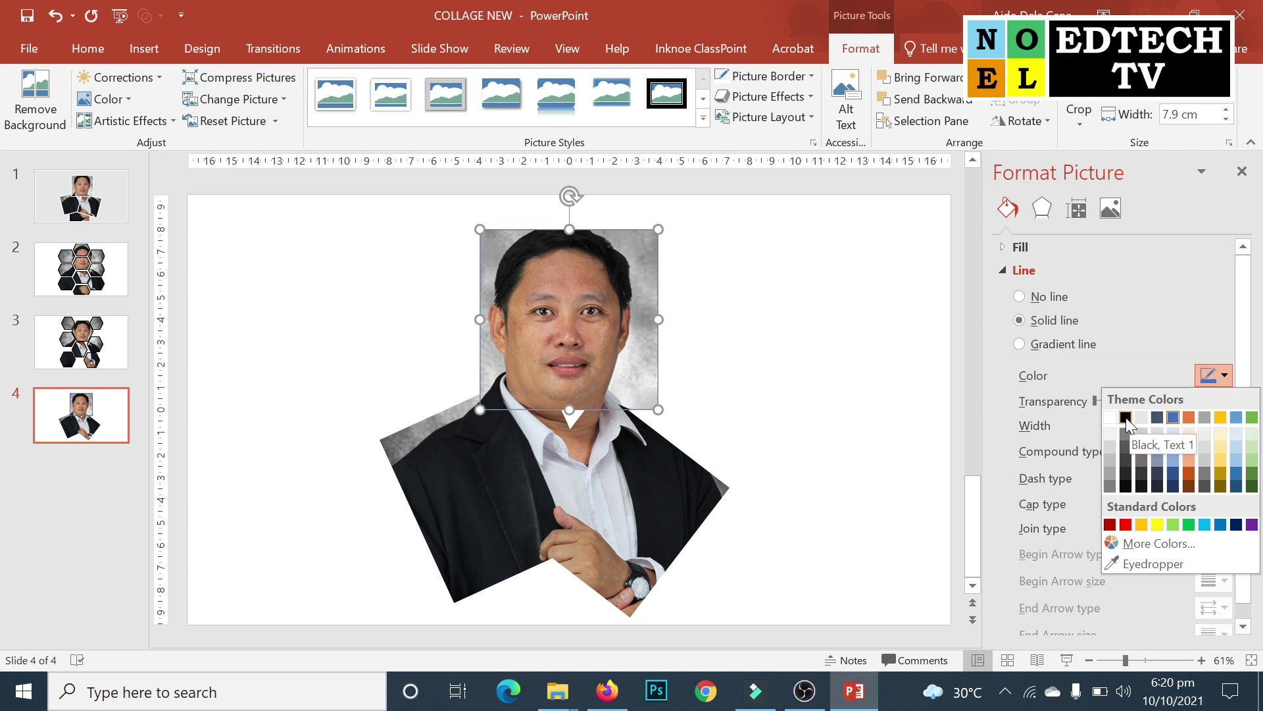
pyautogui.click(1126, 417)
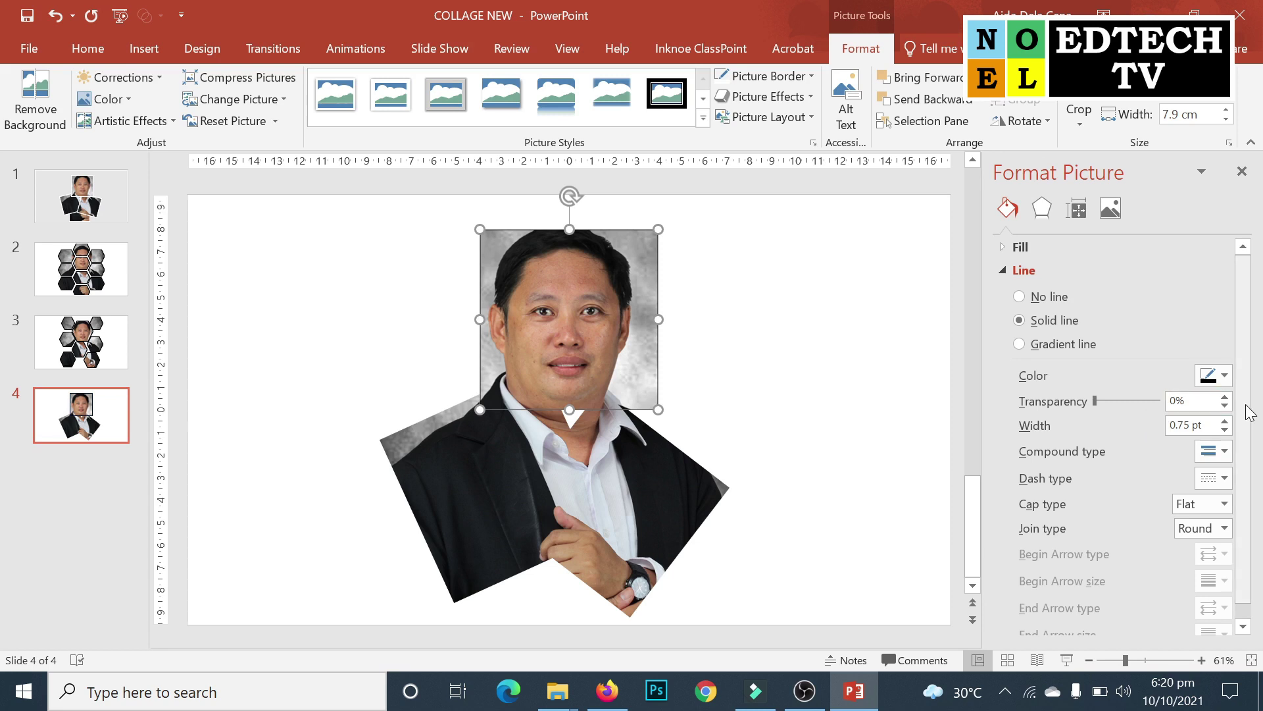
# Raise the face piece's border width to about 7.75 pt
pyautogui.click(1224, 421)
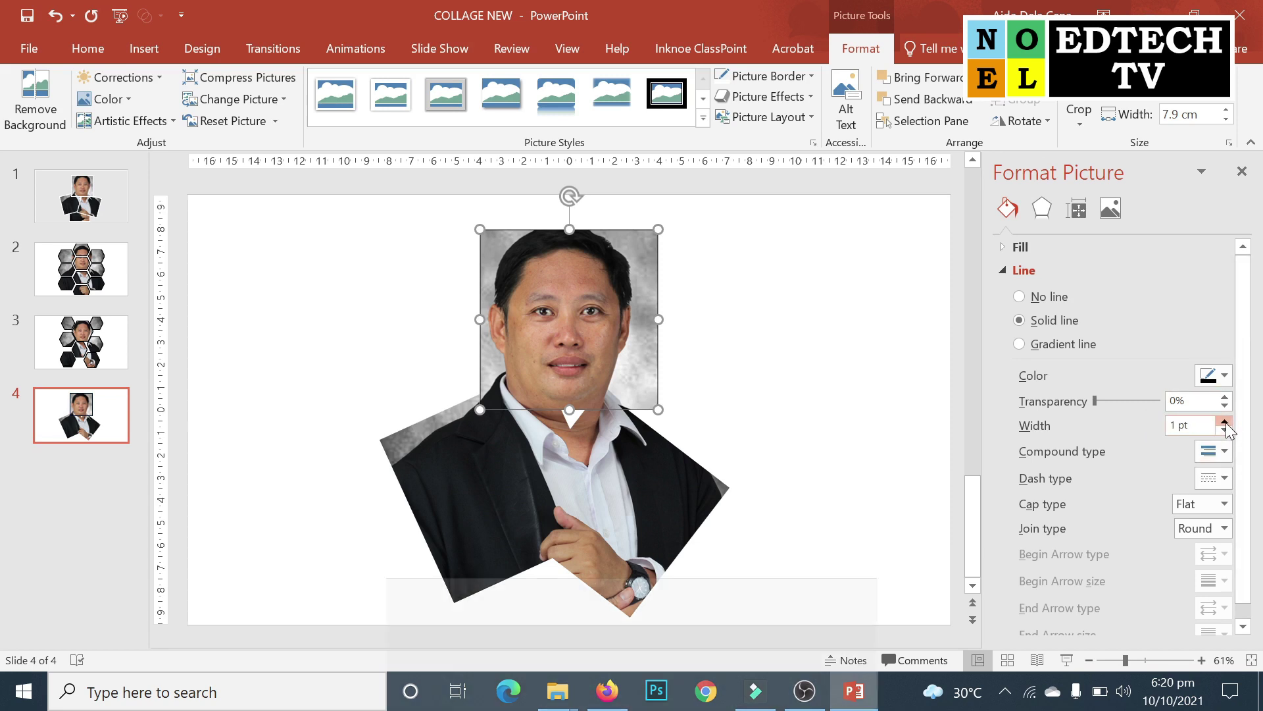
pyautogui.click(1224, 421)
pyautogui.click(1225, 421)
pyautogui.click(1225, 421)
pyautogui.click(1224, 421)
pyautogui.click(1224, 421)
pyautogui.click(1224, 421)
pyautogui.click(1224, 421)
pyautogui.click(1224, 421)
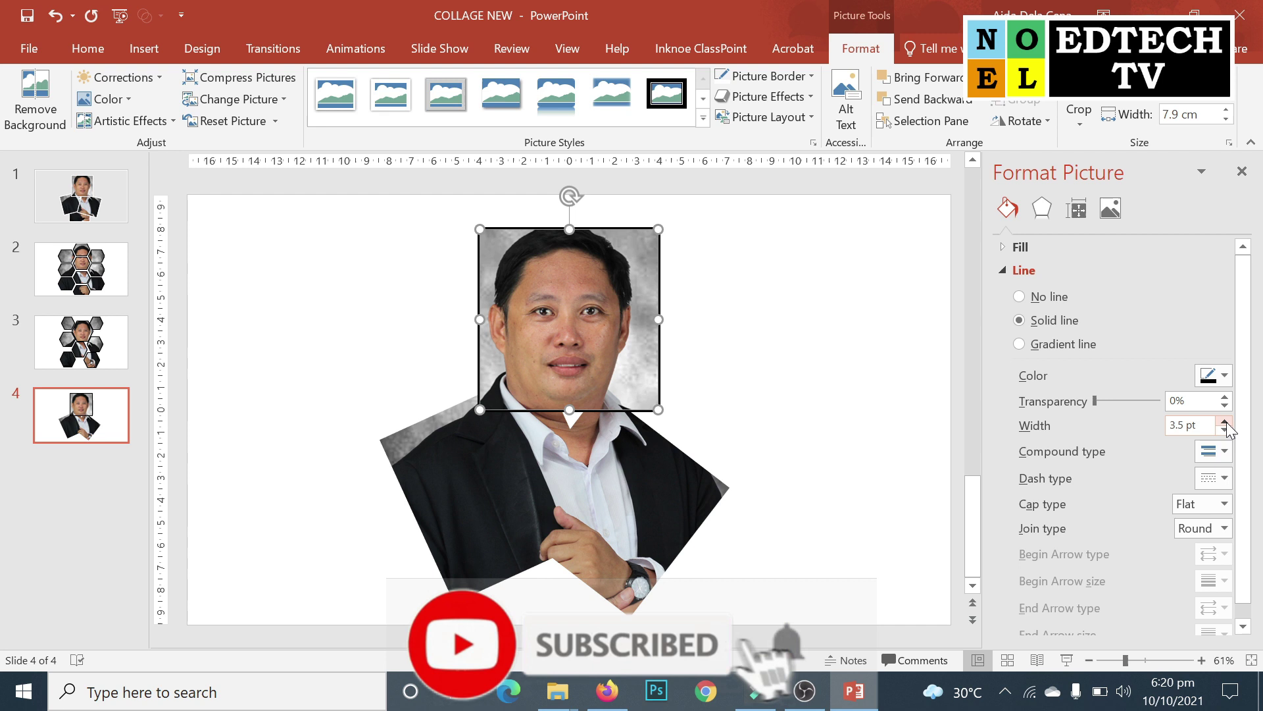
pyautogui.click(1224, 421)
pyautogui.click(1224, 422)
pyautogui.click(1225, 422)
pyautogui.click(1224, 421)
pyautogui.click(1224, 421)
pyautogui.click(1224, 421)
pyautogui.click(1225, 422)
pyautogui.click(1224, 421)
pyautogui.click(1224, 421)
pyautogui.click(1225, 421)
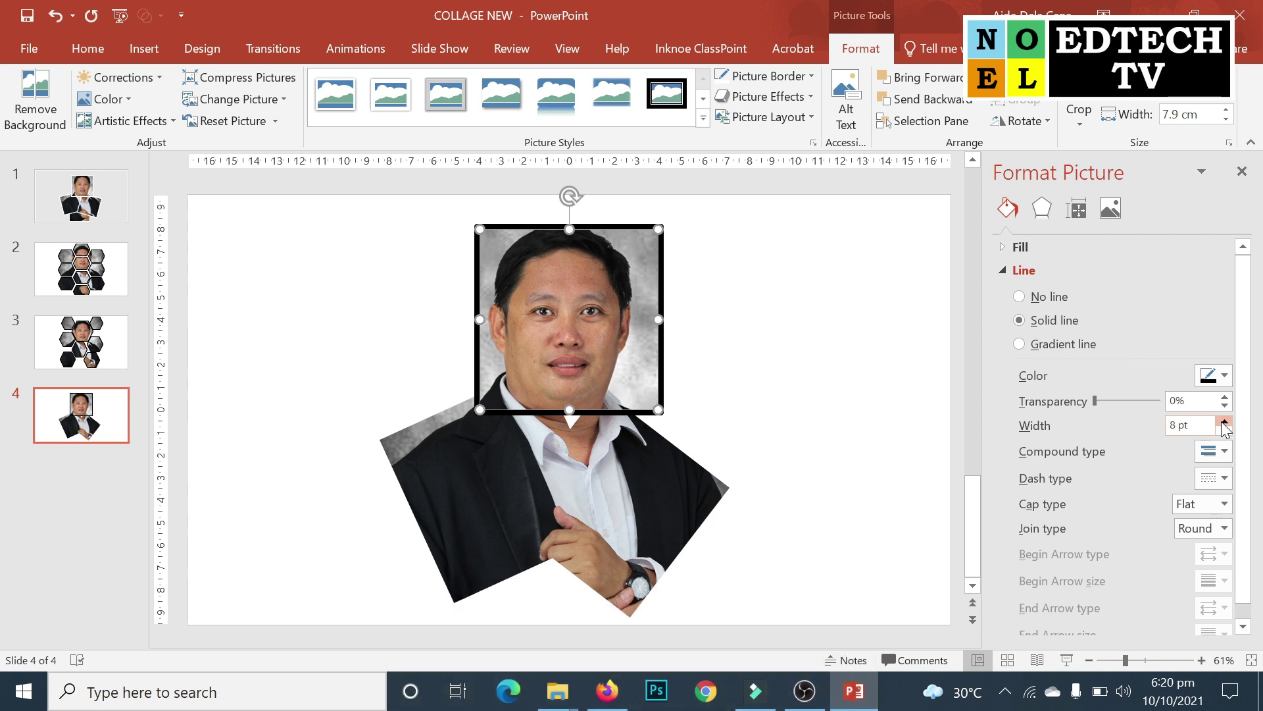
pyautogui.click(1225, 421)
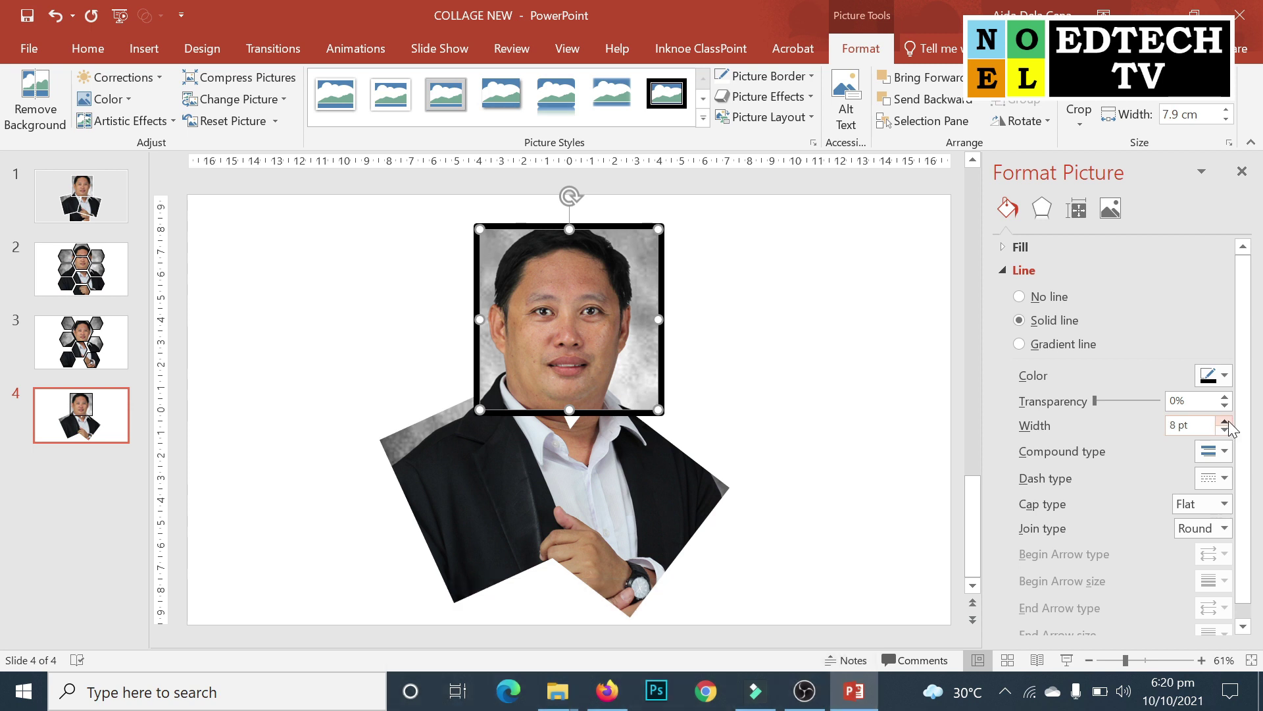
# Apply an Outer Offset: Bottom Right shadow to the face piece and set its size to 102%
pyautogui.click(1042, 210)
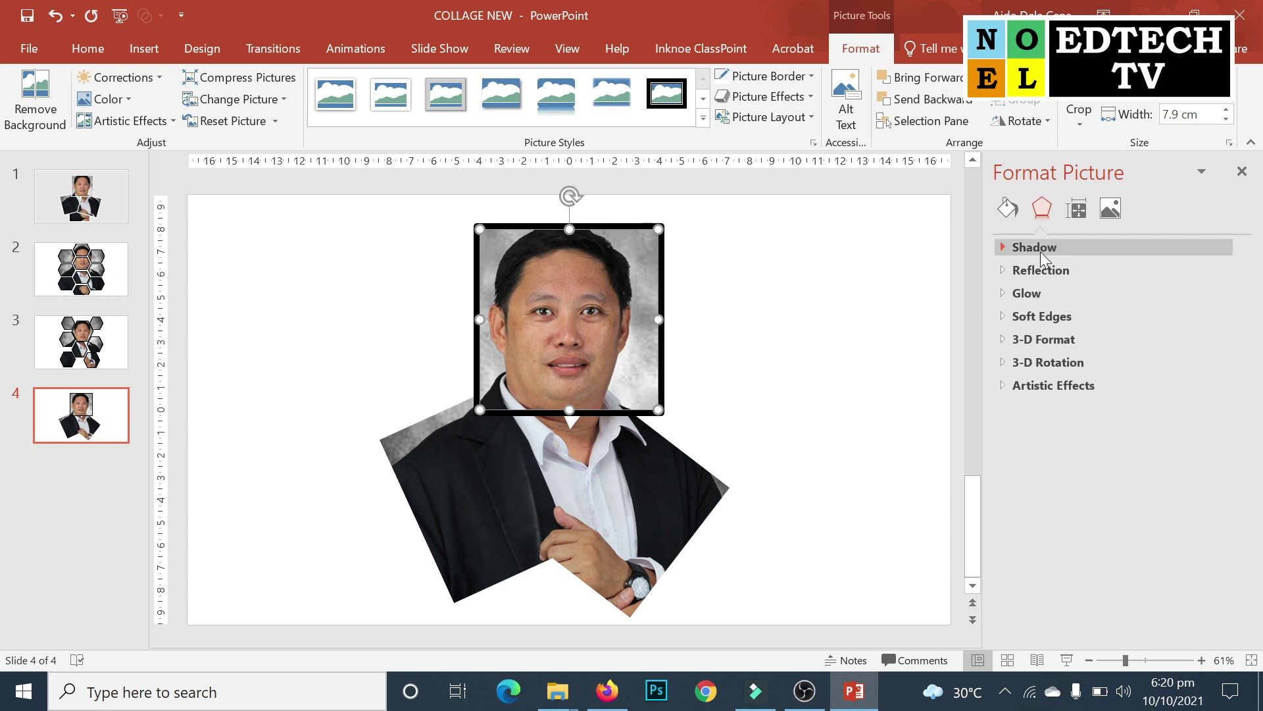
pyautogui.click(1040, 248)
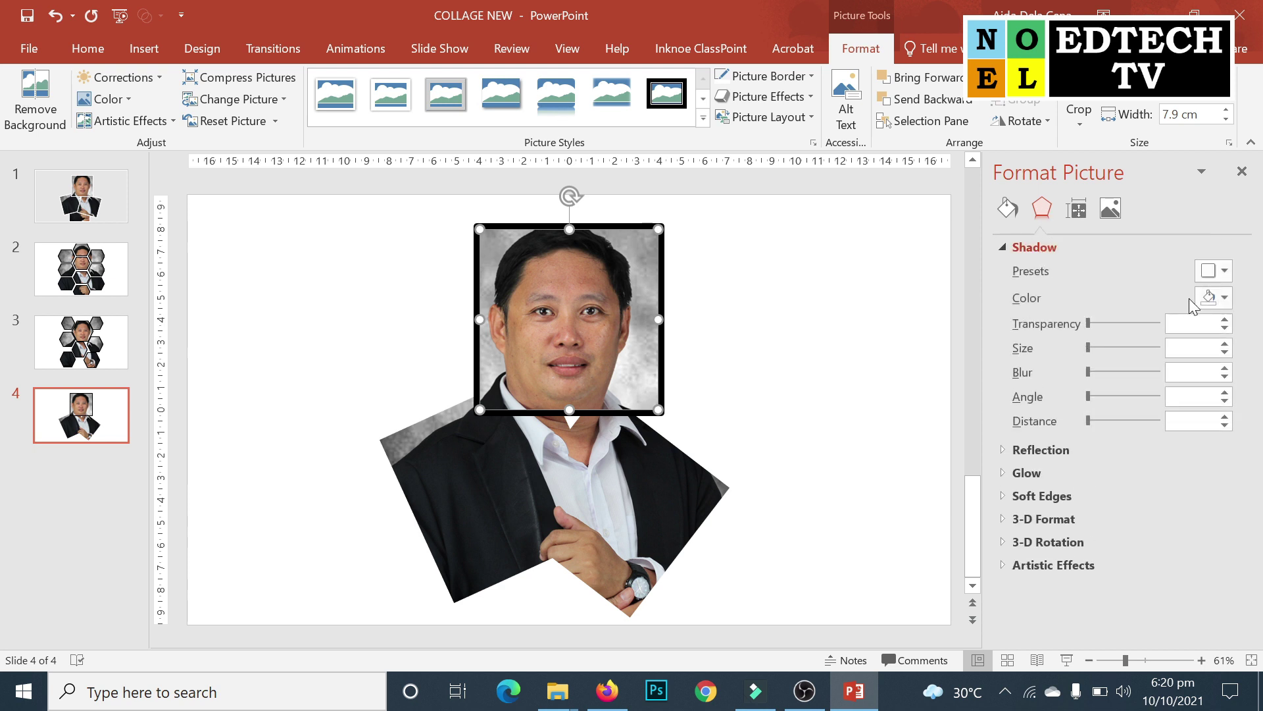
pyautogui.click(1225, 271)
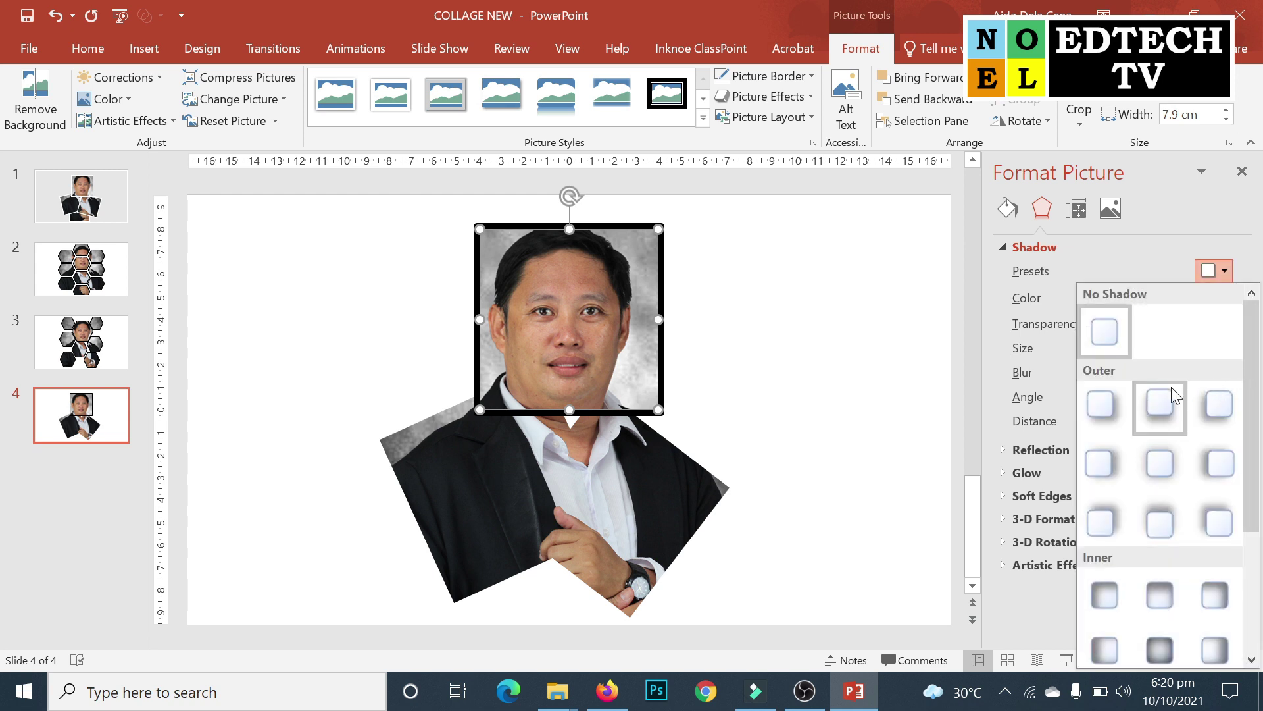
pyautogui.click(1108, 409)
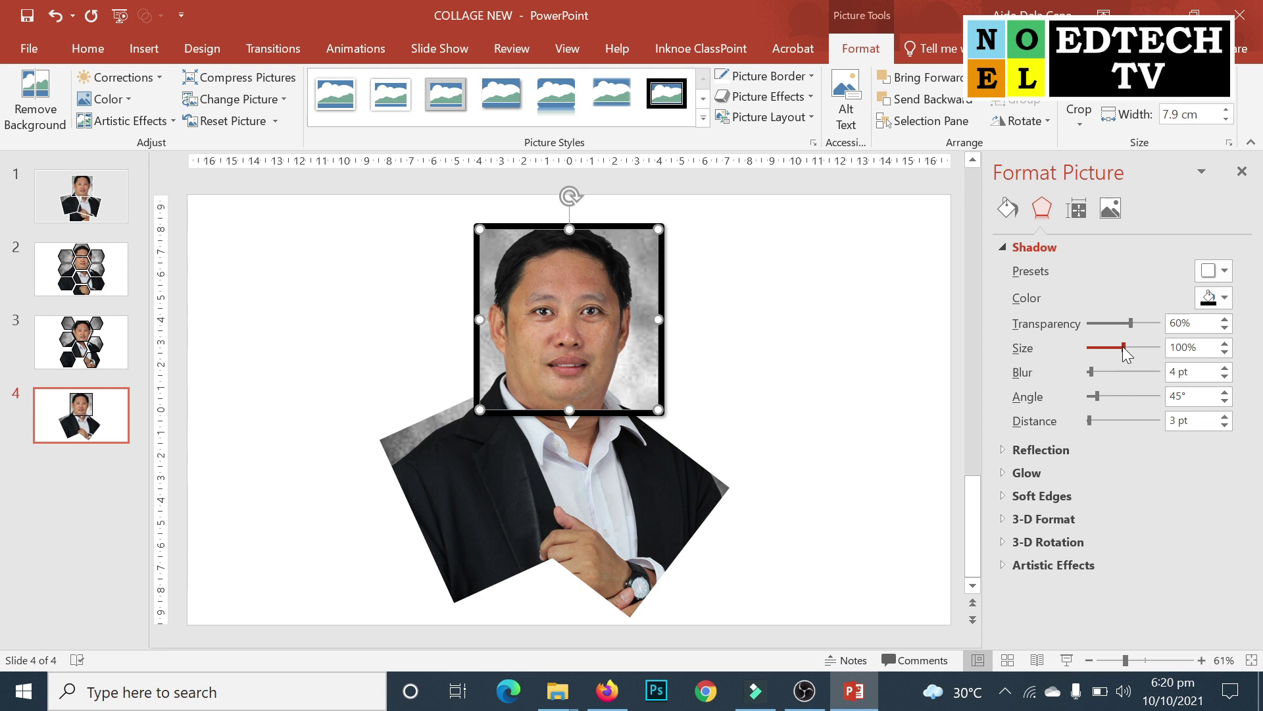
pyautogui.moveTo(1124, 349); pyautogui.dragTo(1128, 338)
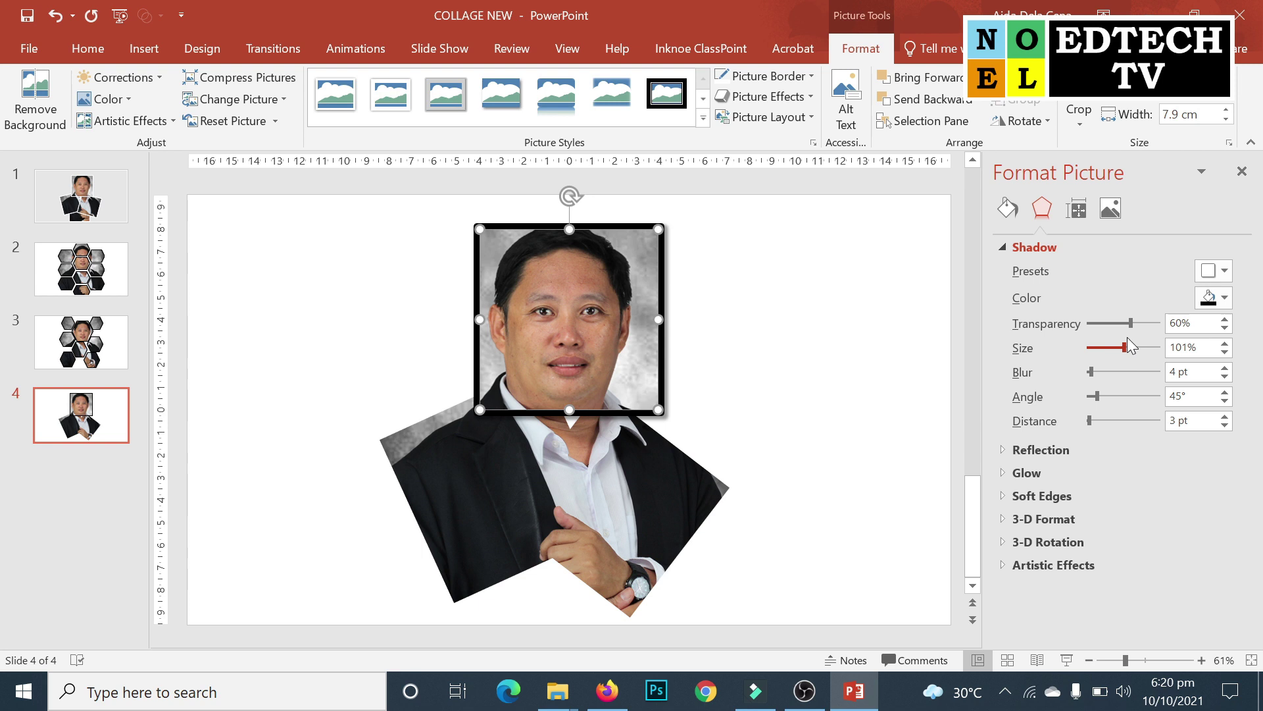
pyautogui.moveTo(1127, 338); pyautogui.dragTo(1131, 337)
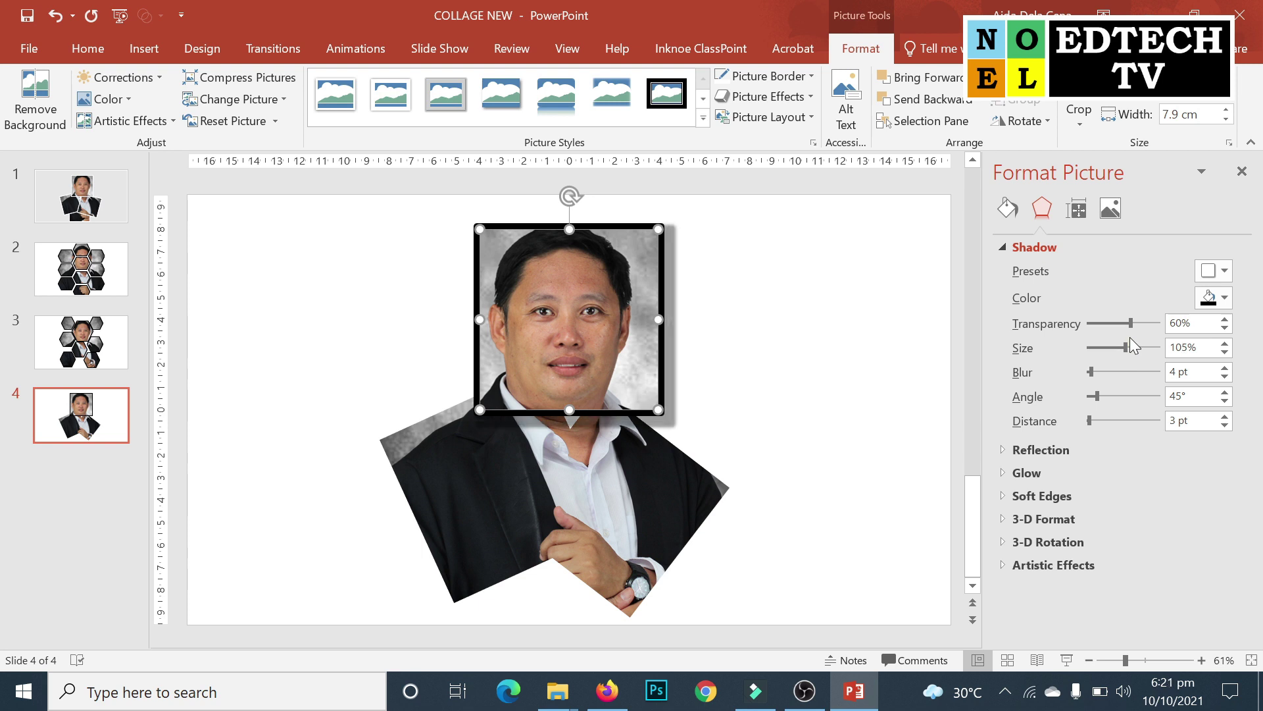
pyautogui.click(1224, 353)
pyautogui.click(1224, 353)
pyautogui.click(1225, 353)
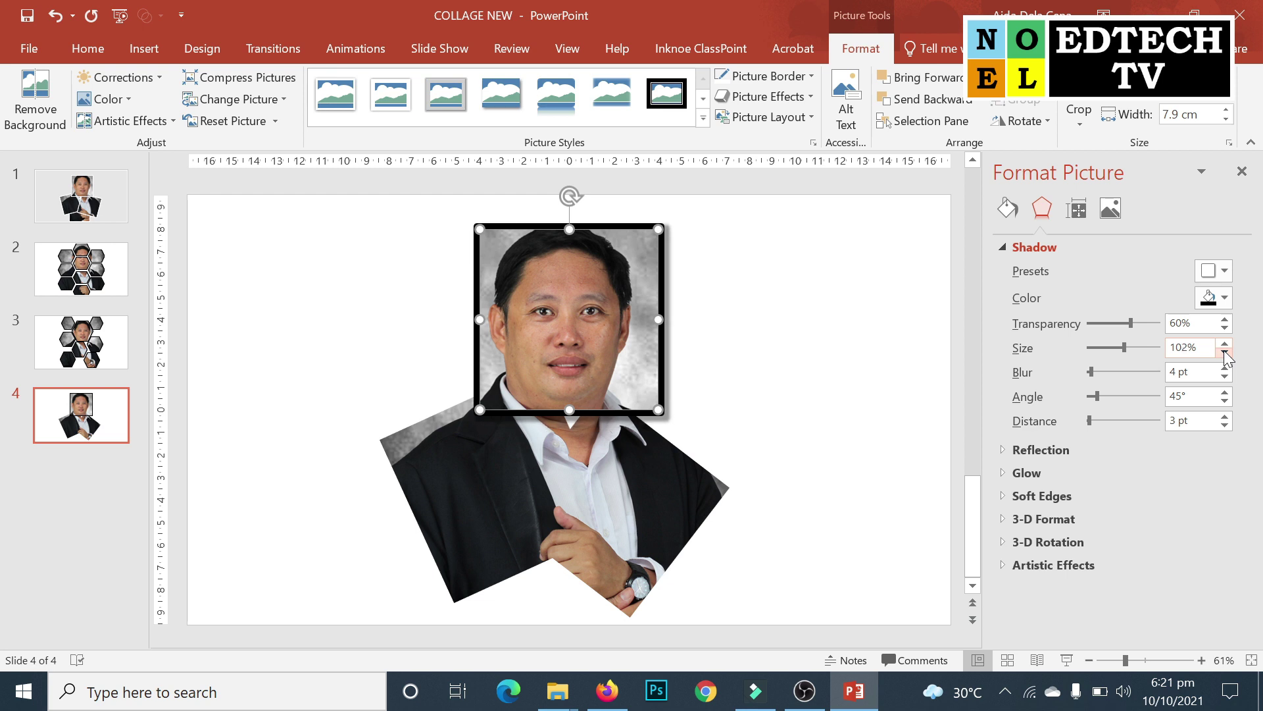
pyautogui.click(1225, 352)
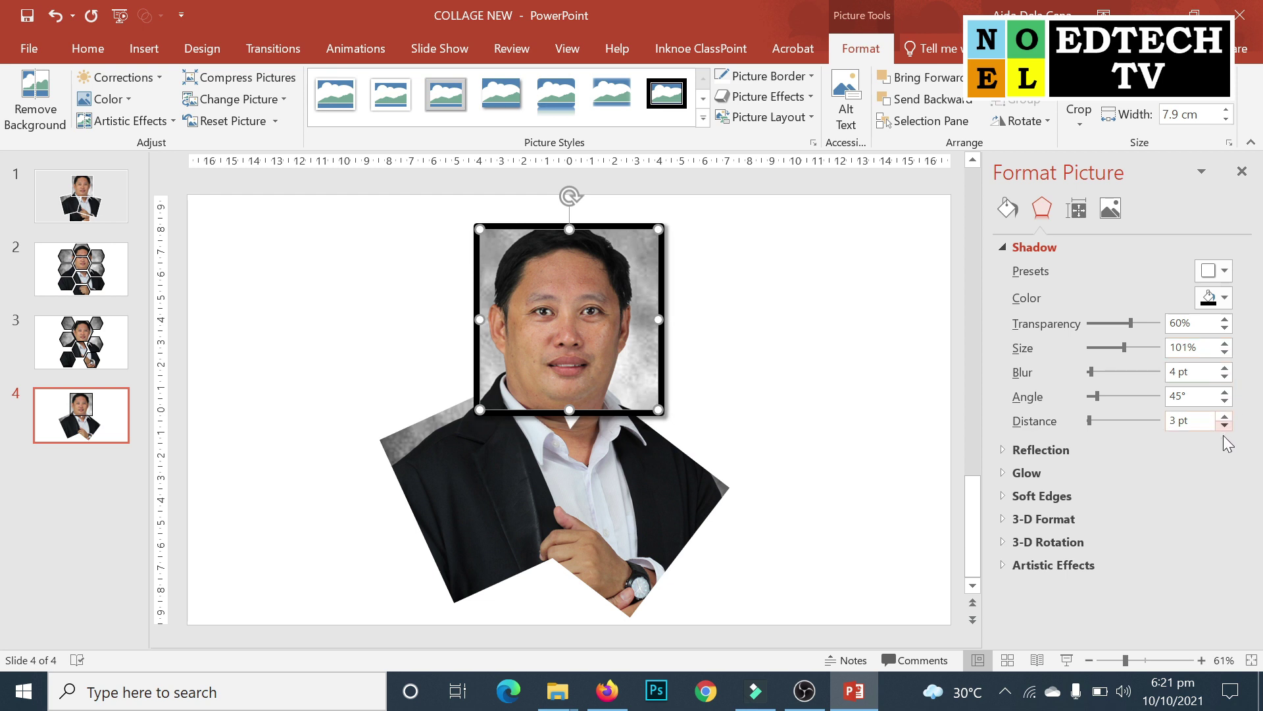
pyautogui.click(1224, 343)
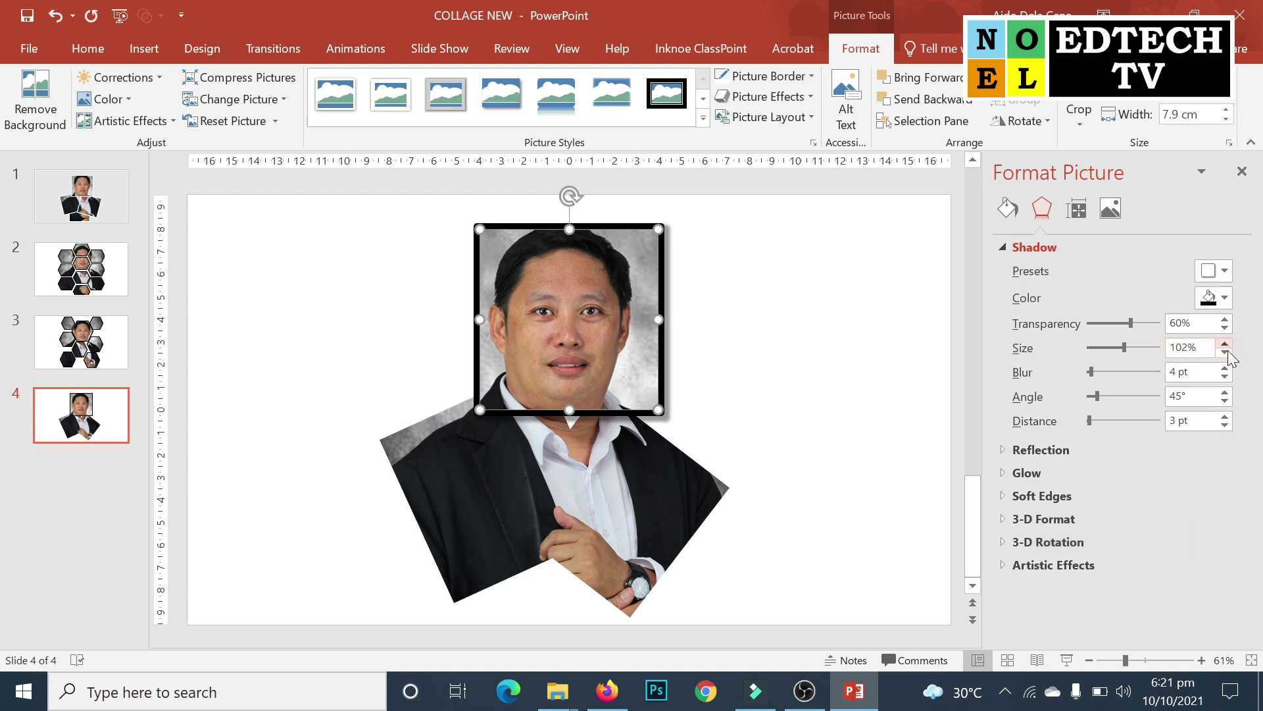
pyautogui.click(796, 352)
# Give the left tilted chest piece a bottom-right shadow at 101% size
pyautogui.click(439, 498)
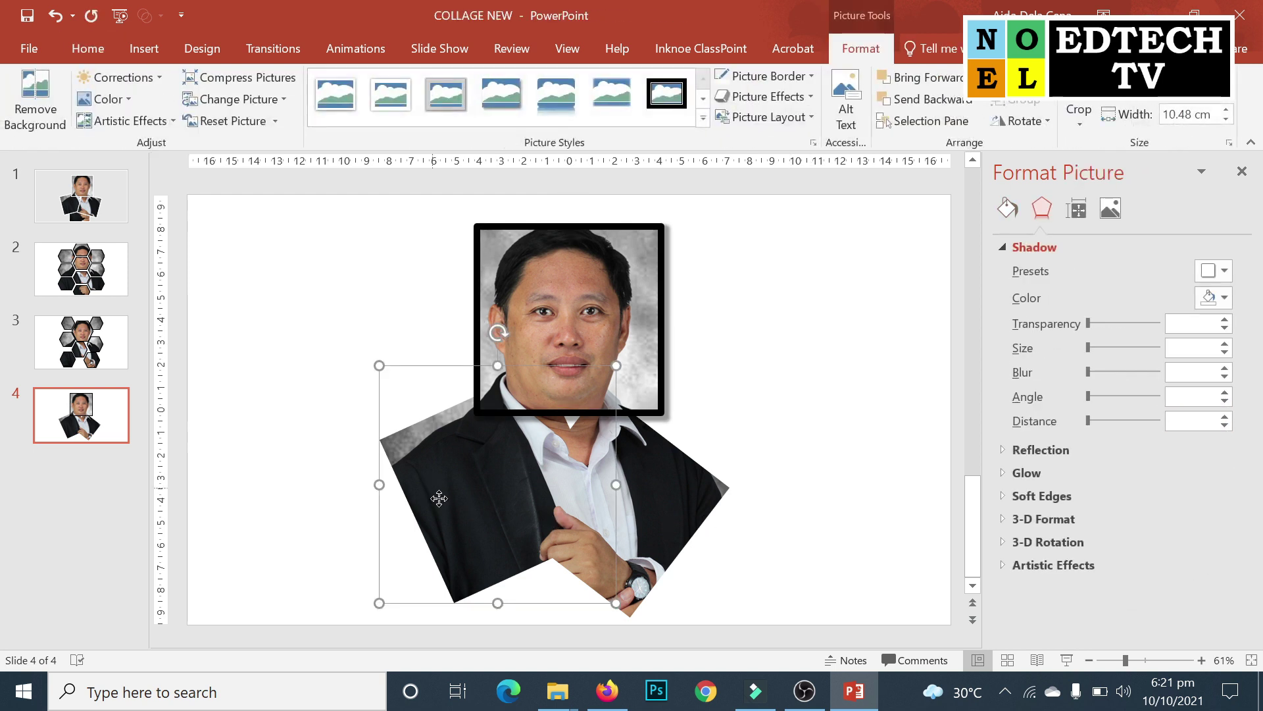
pyautogui.click(1224, 271)
pyautogui.press('Escape')
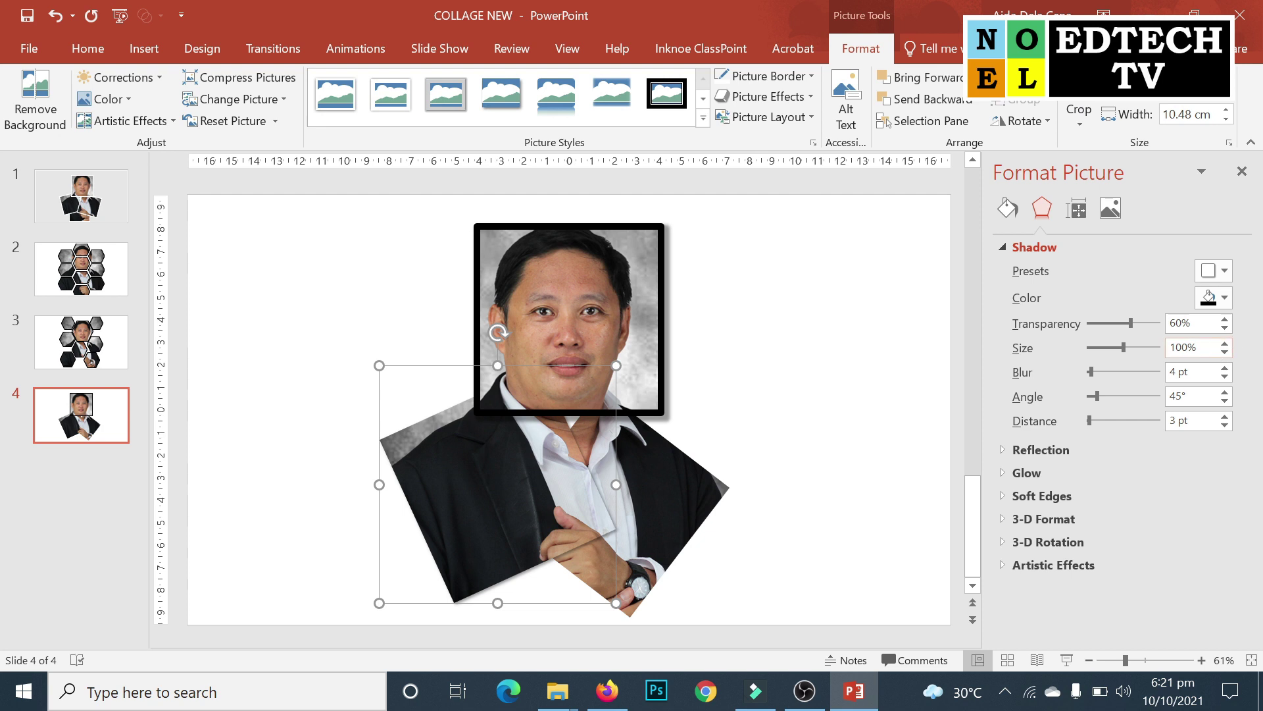
pyautogui.click(1225, 343)
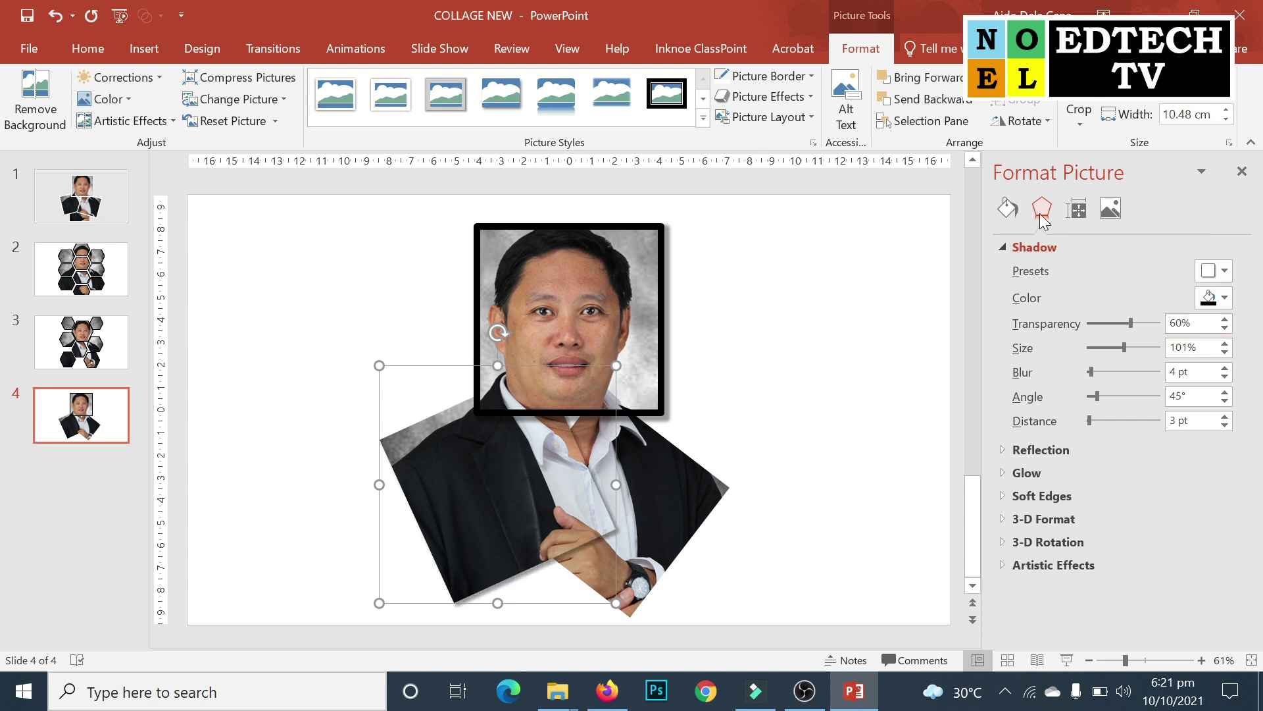
# Give the chest piece a solid 8 pt black border
pyautogui.click(1007, 208)
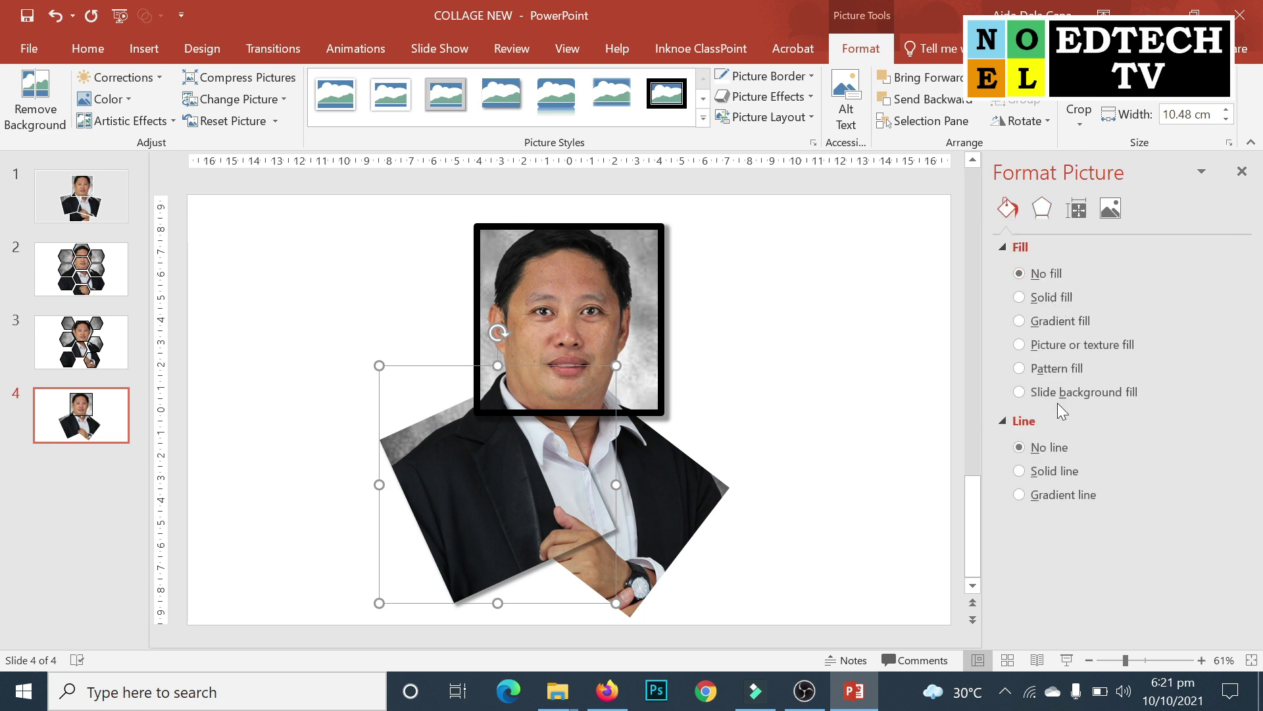
pyautogui.click(1054, 471)
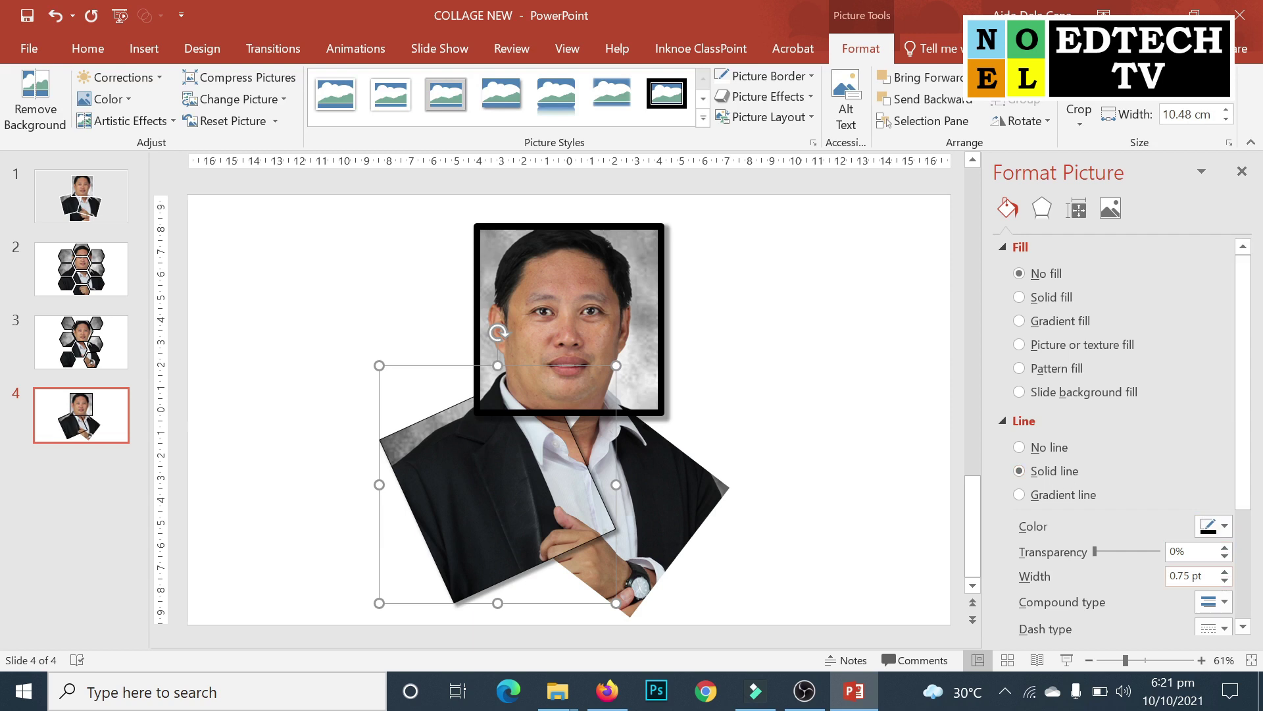
pyautogui.click(1188, 576)
pyautogui.write('8')
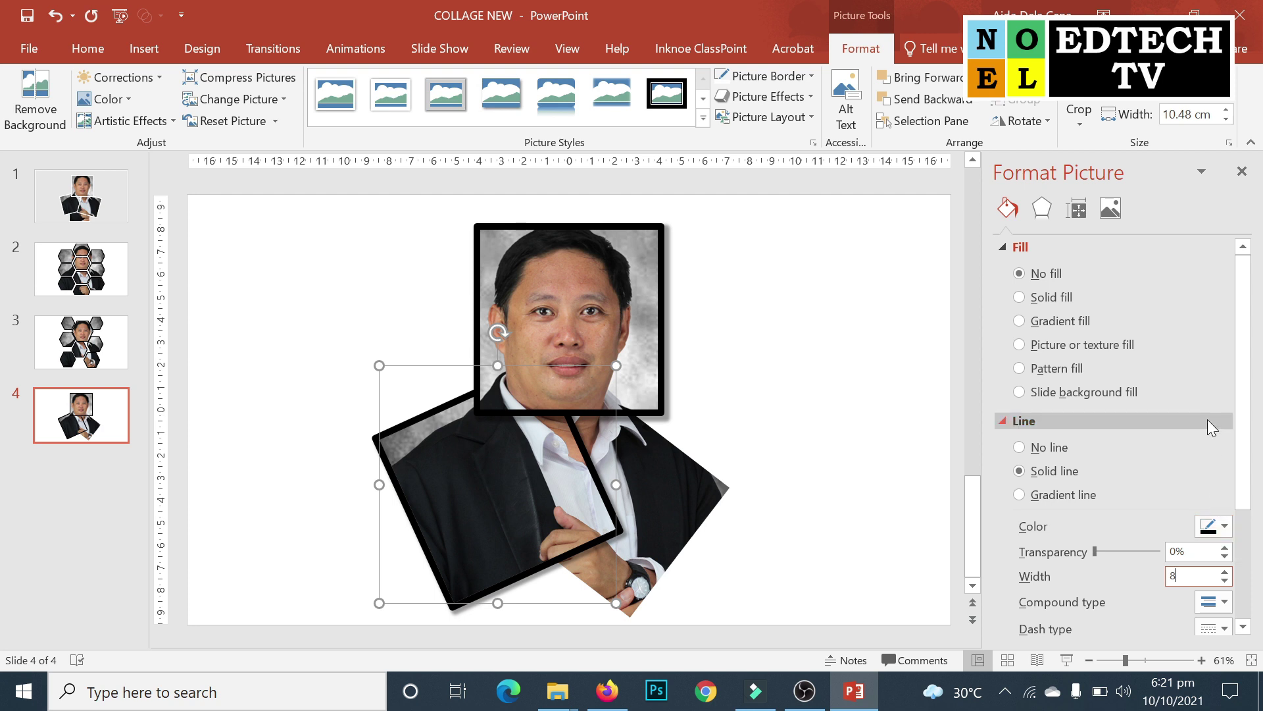
pyautogui.click(875, 375)
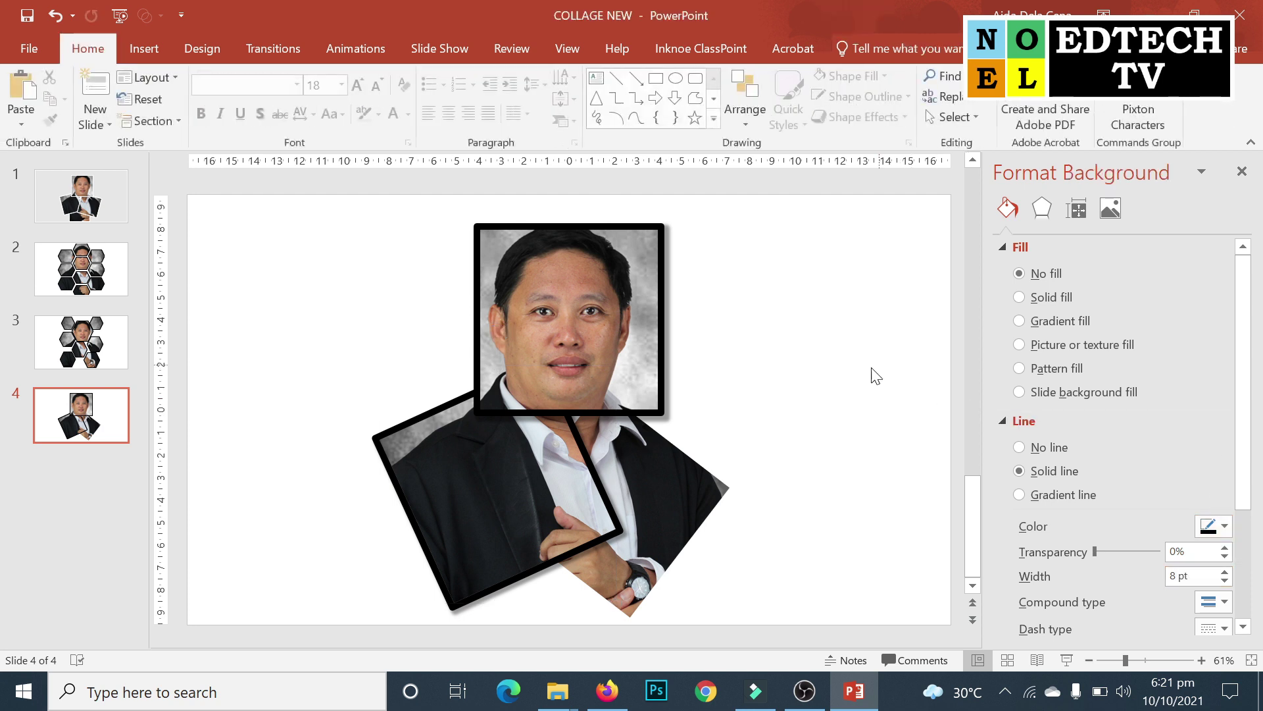
pyautogui.click(684, 503)
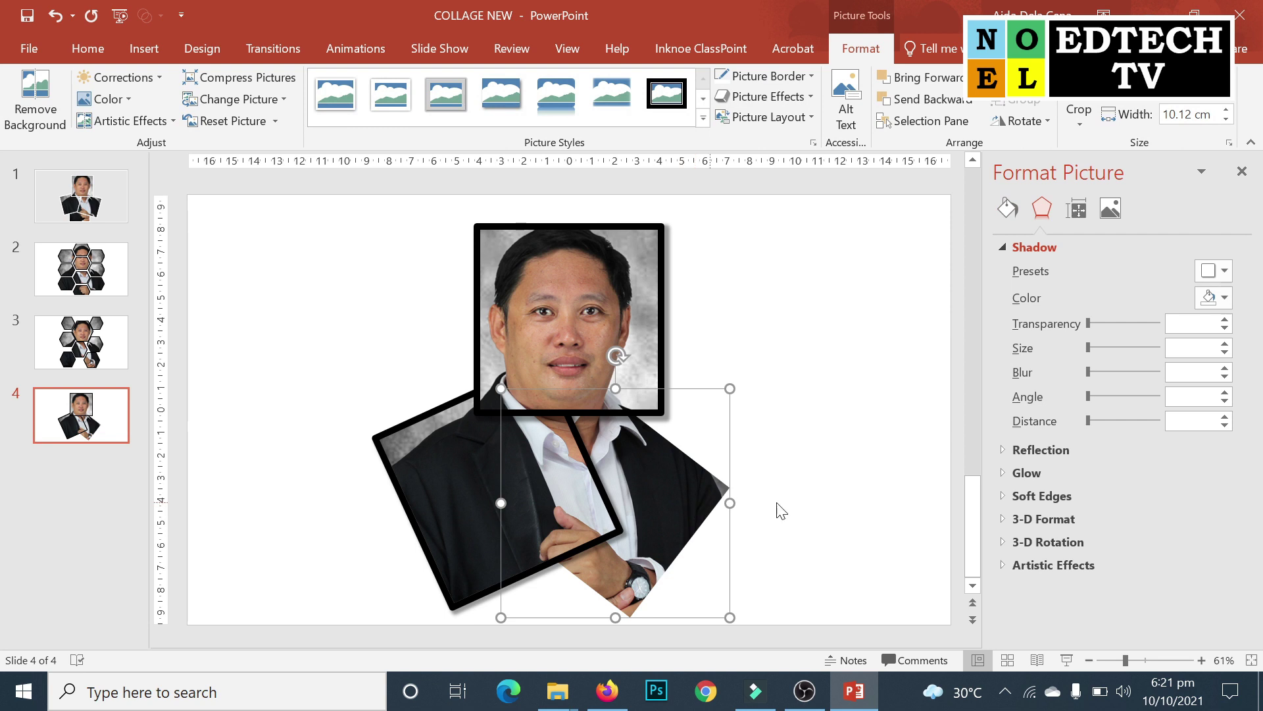
# Give the right tilted photo piece a solid 8 pt outline
pyautogui.click(1006, 210)
pyautogui.click(1054, 470)
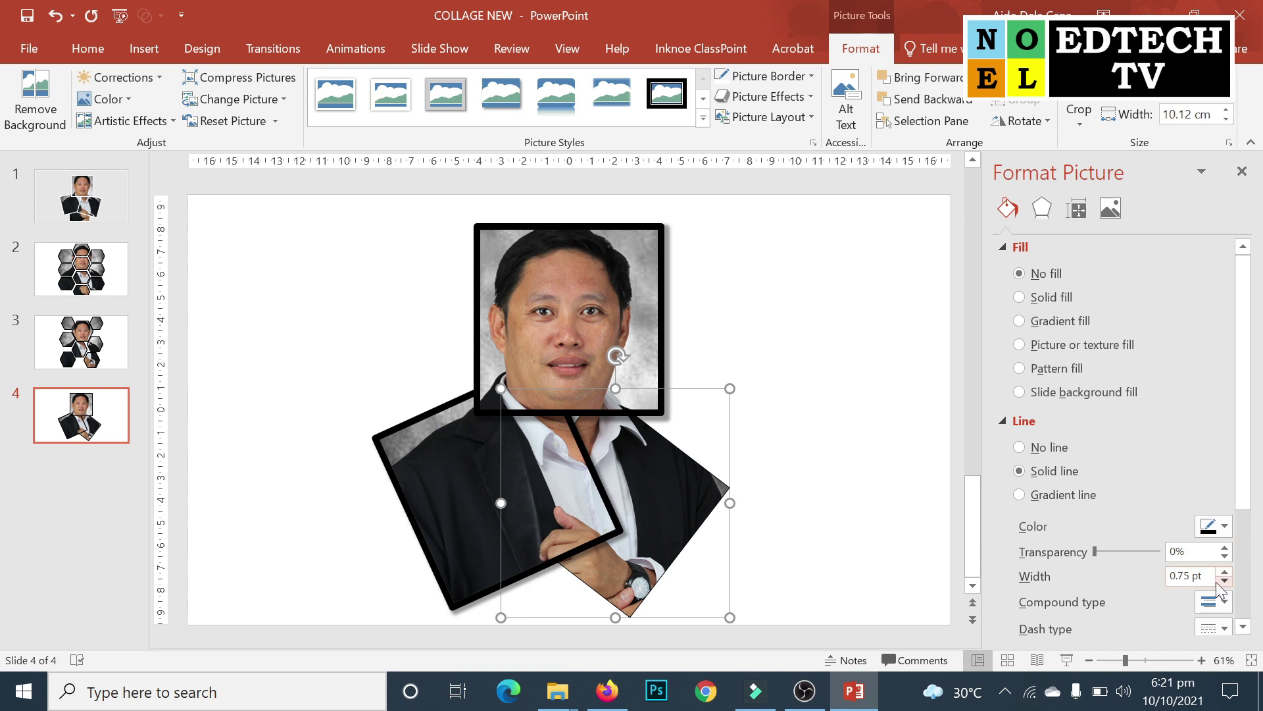
pyautogui.moveTo(1201, 575); pyautogui.dragTo(1117, 578)
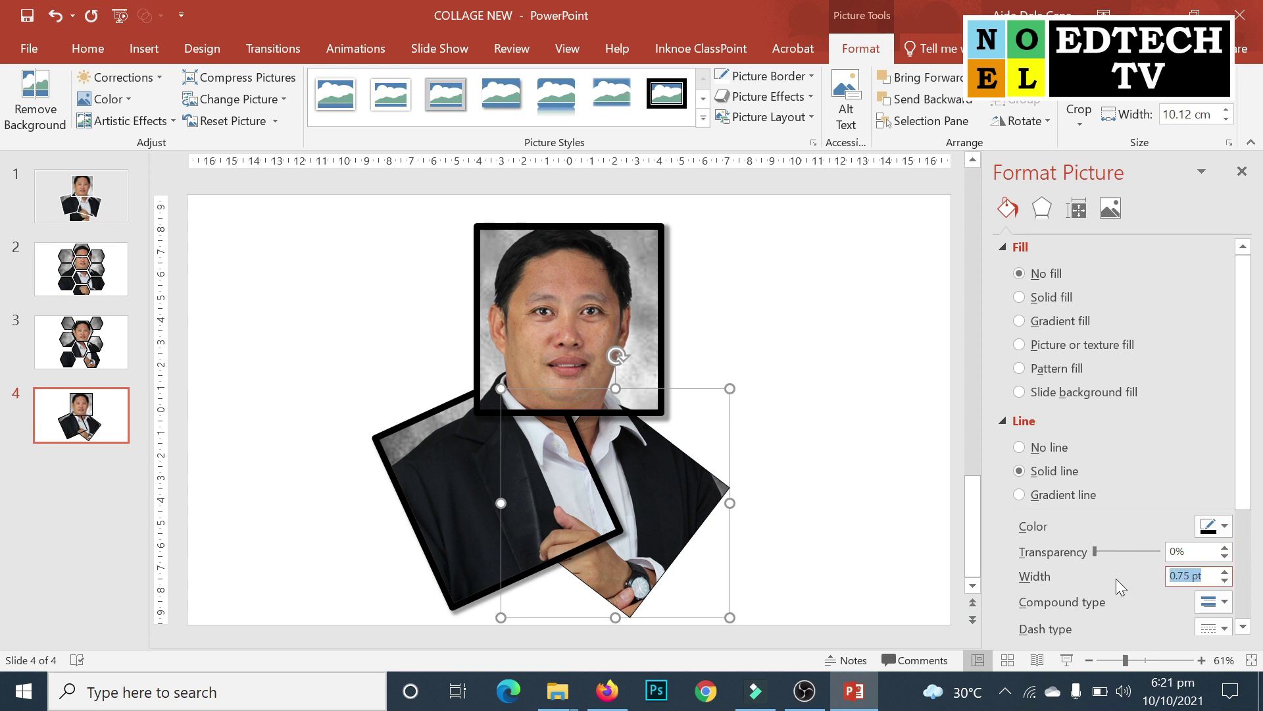
pyautogui.write('8')
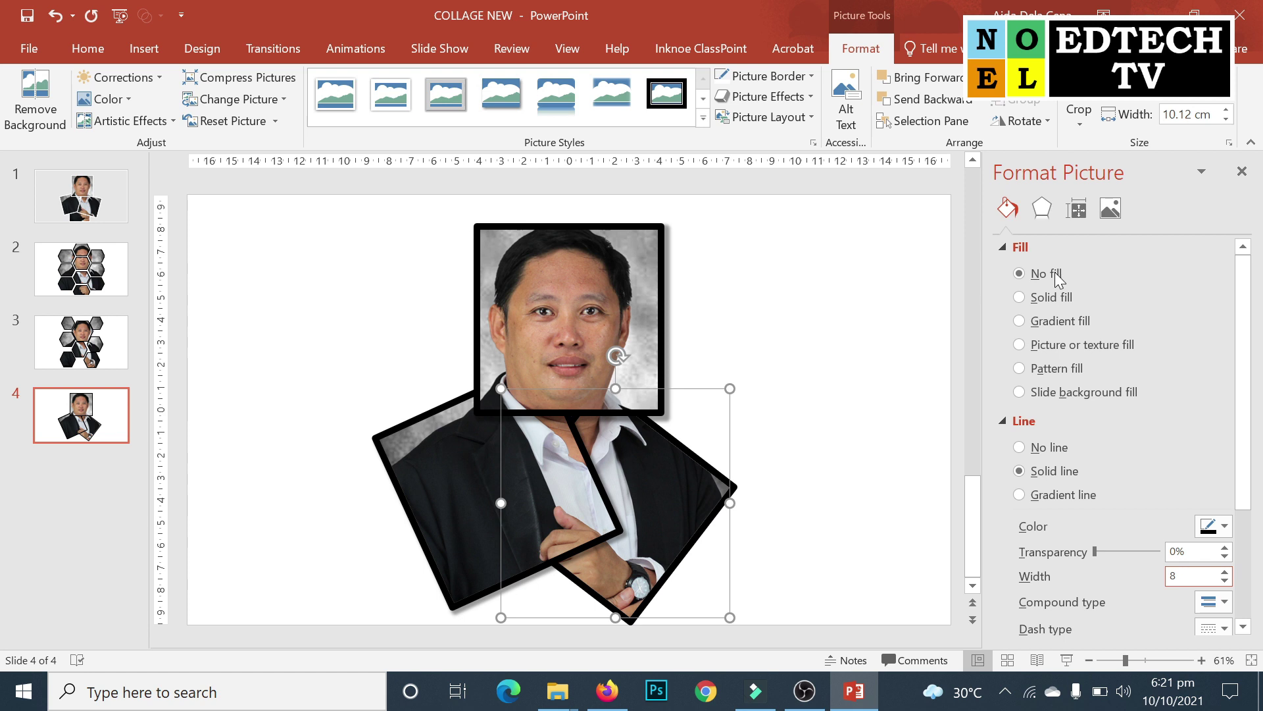
# Add a bottom-right offset drop shadow at 101% size to the right piece
pyautogui.click(1041, 205)
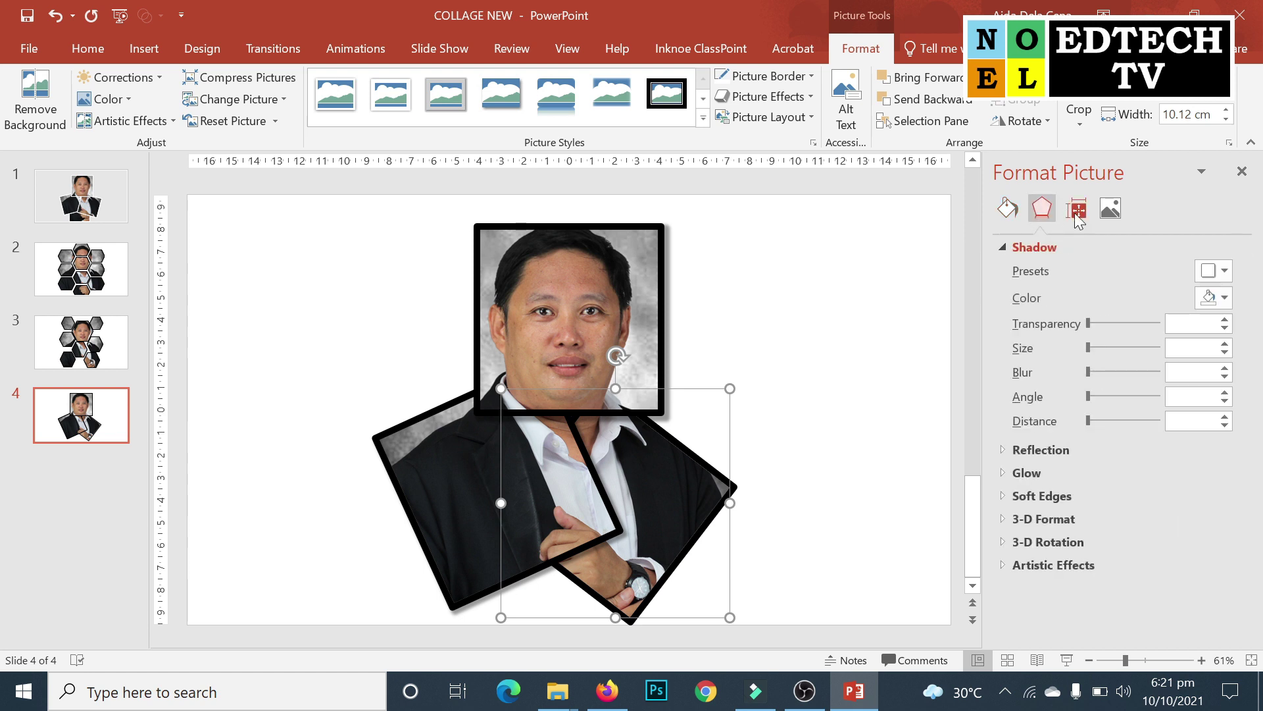
pyautogui.click(1224, 270)
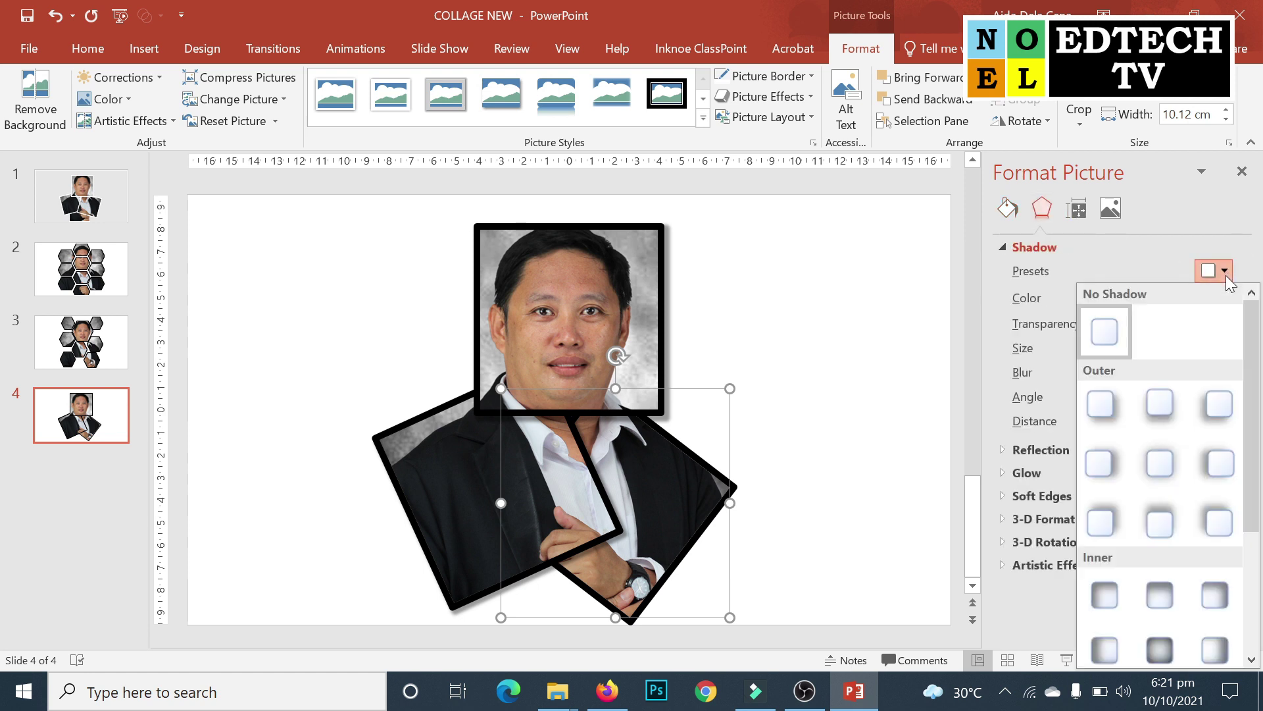
pyautogui.click(1110, 408)
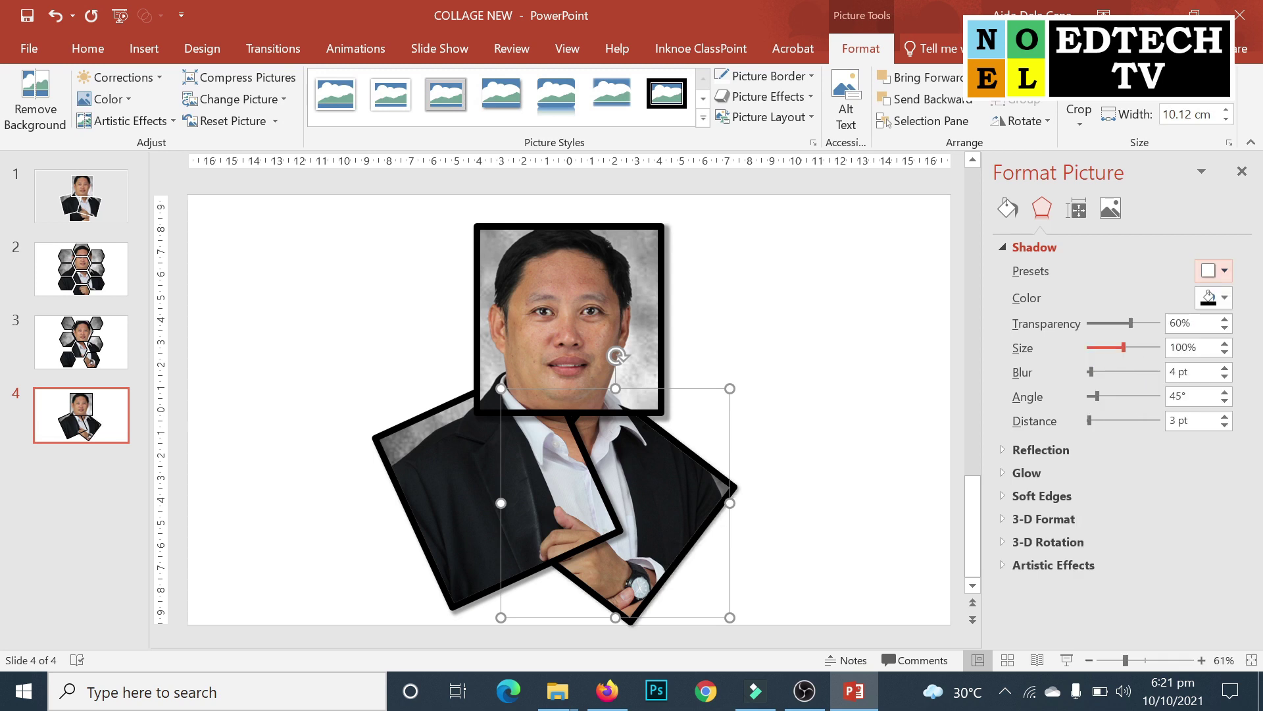
pyautogui.click(1225, 342)
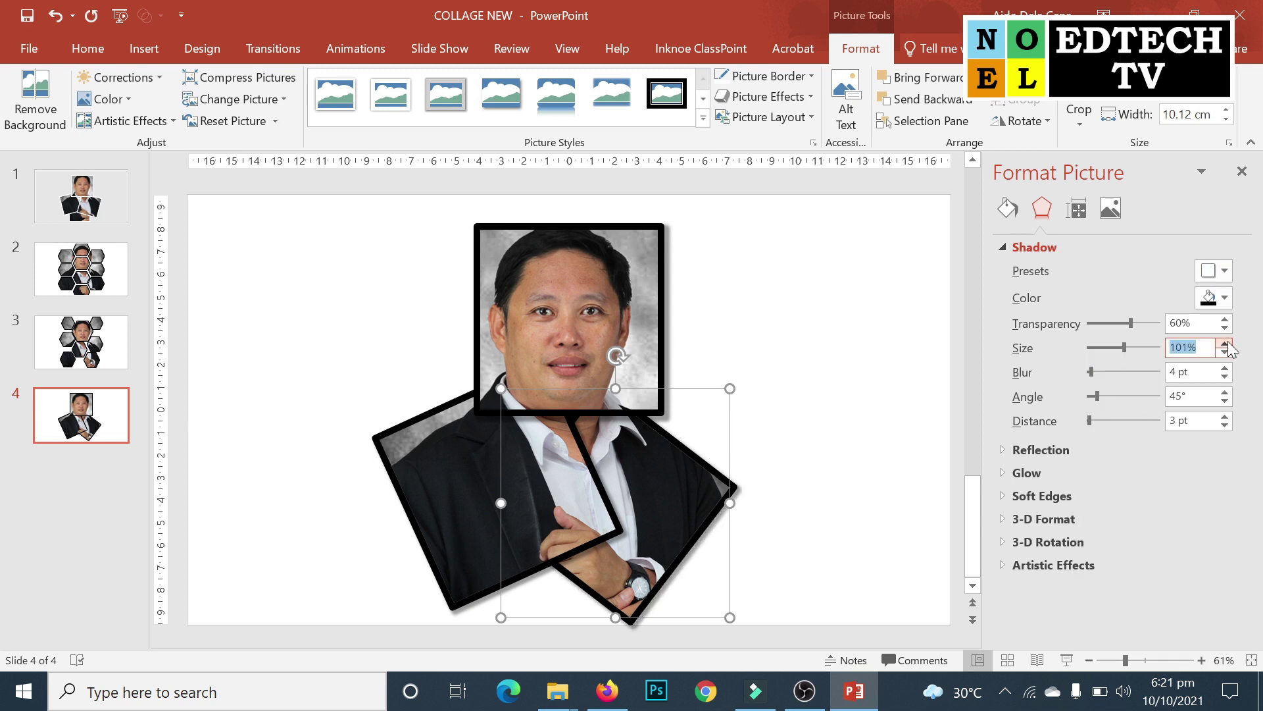
pyautogui.click(865, 321)
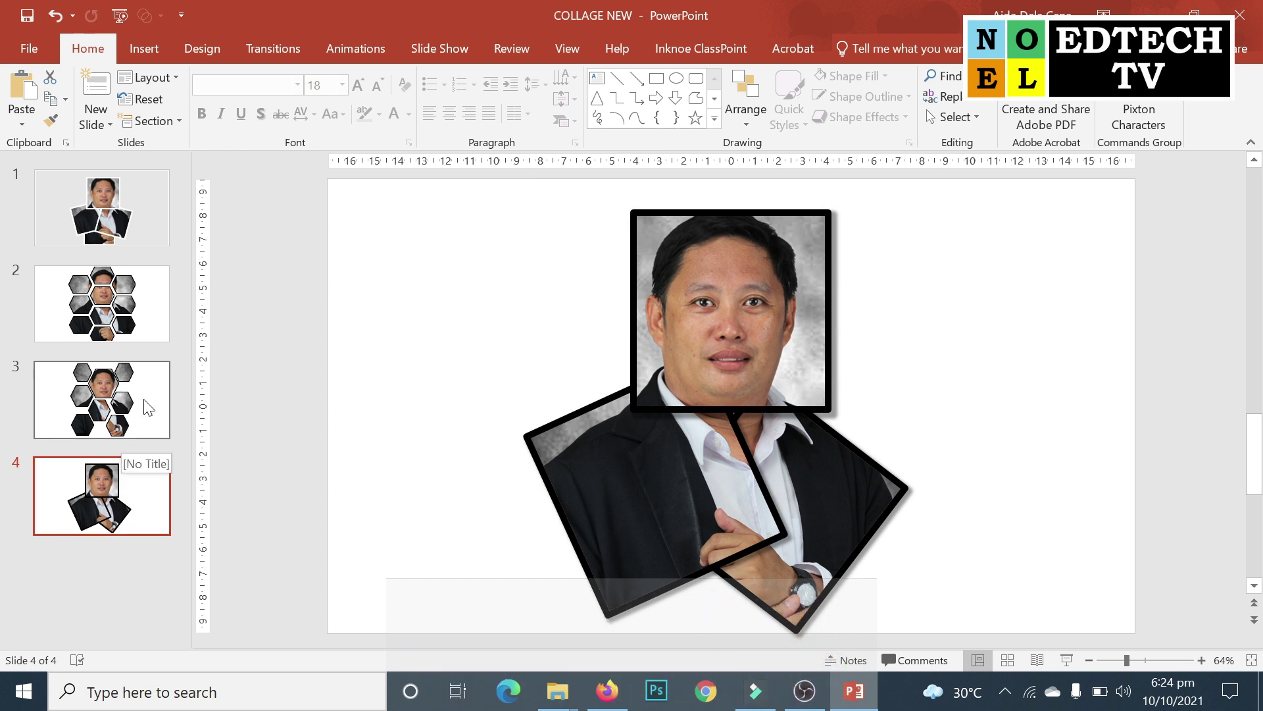
# Step back through the hexagon collage on slide 3, ending on slide 2
pyautogui.click(148, 406)
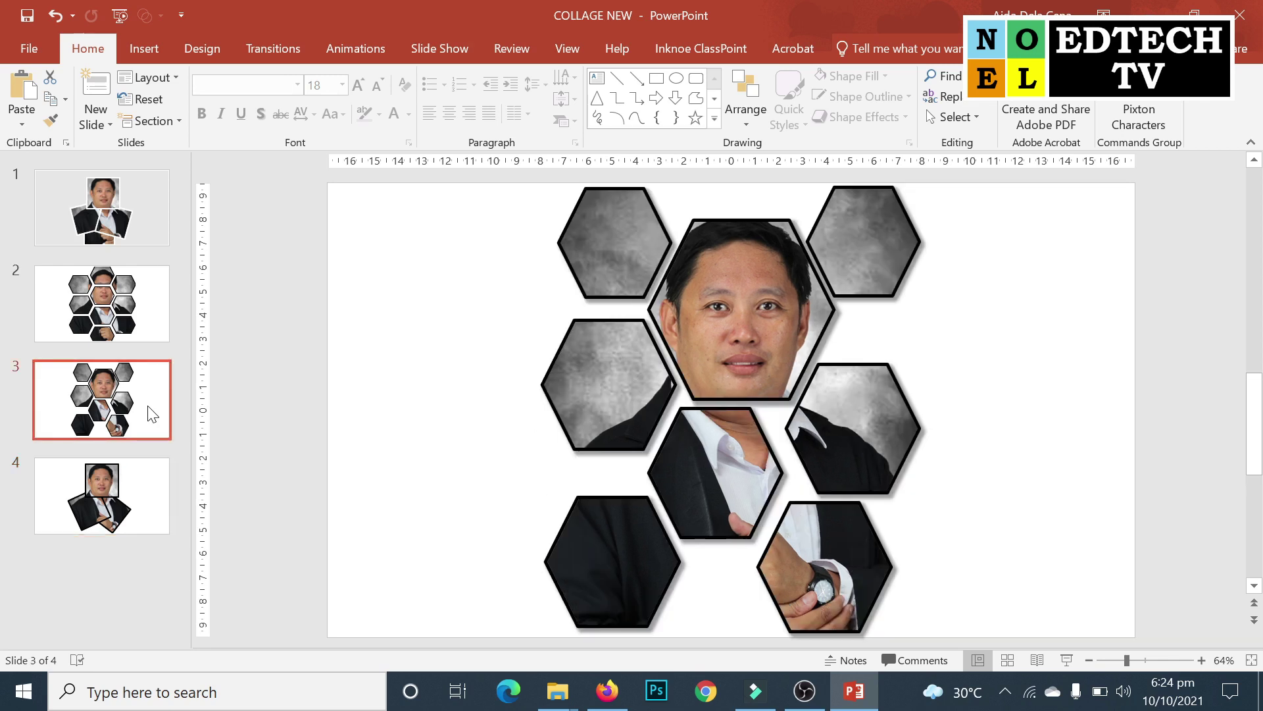
pyautogui.click(119, 304)
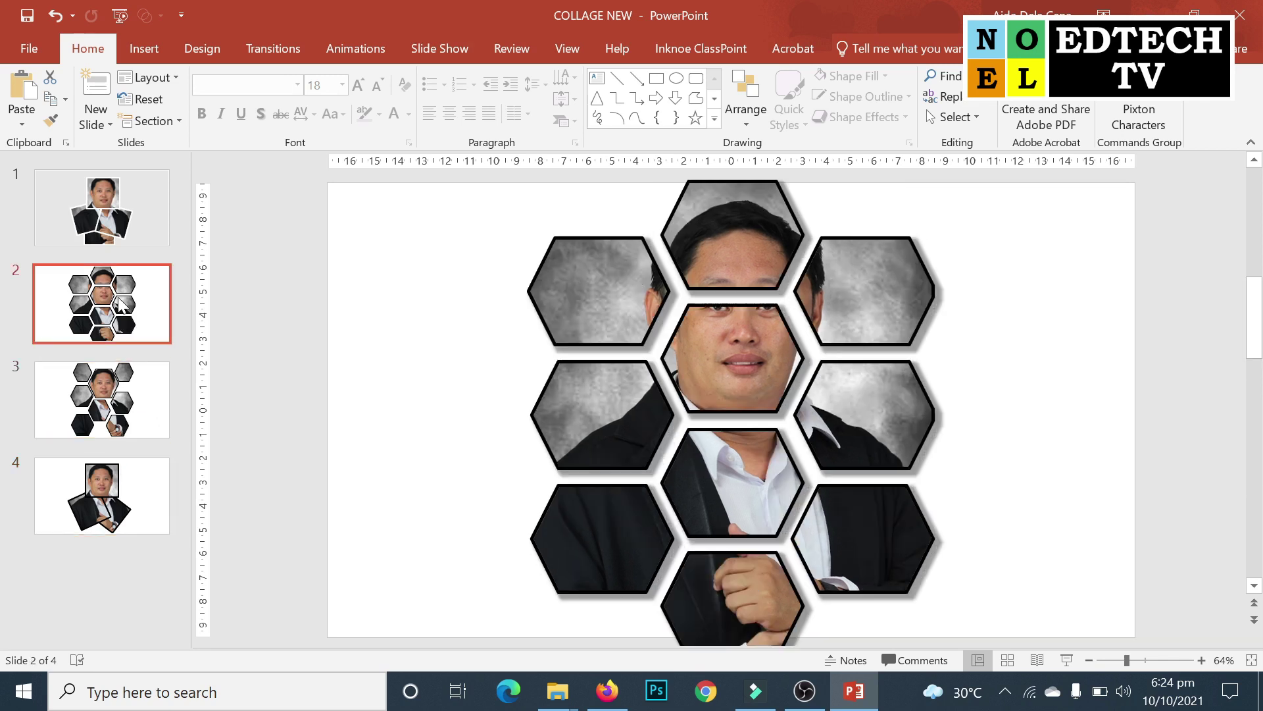